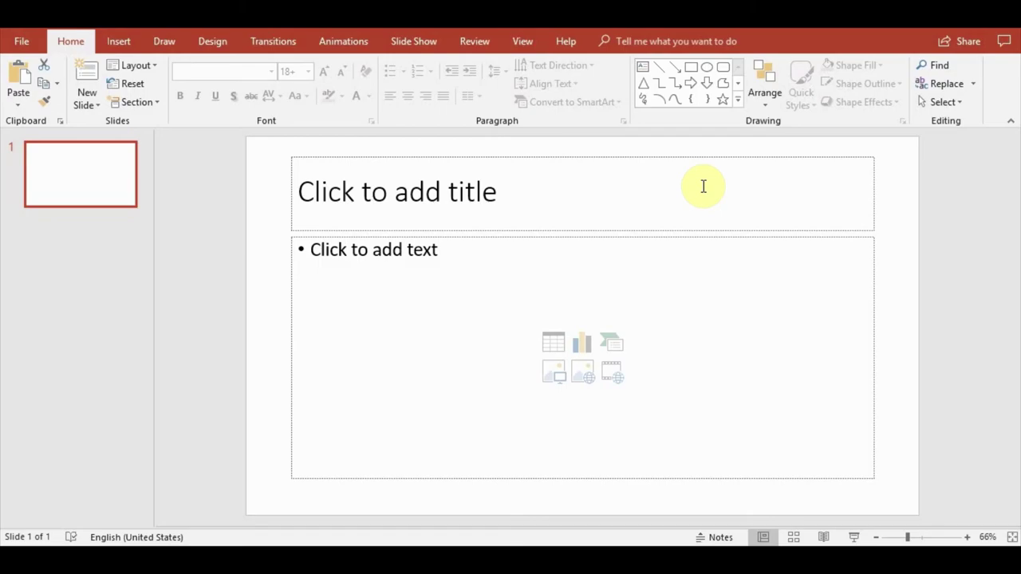
- Select both the title and body placeholders and delete them
click(690, 163)
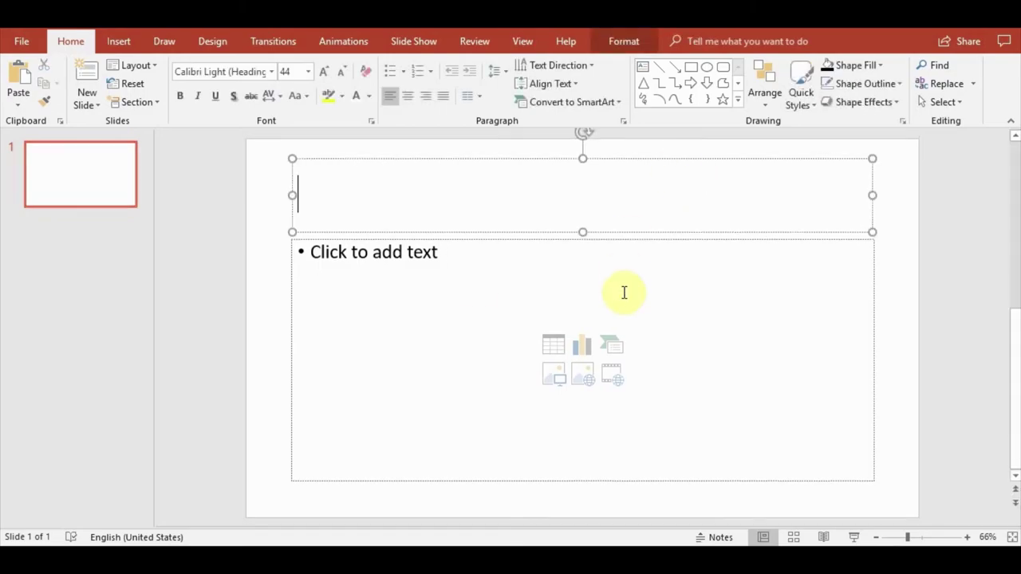
shift+click(289, 324)
key(Delete)
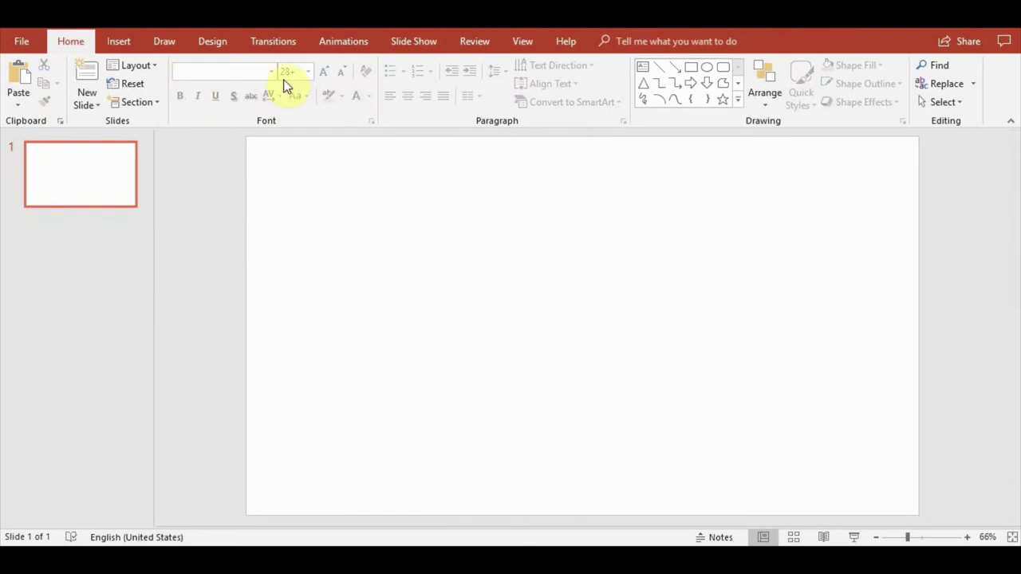
- Insert an empty text box near the slide centre
click(117, 42)
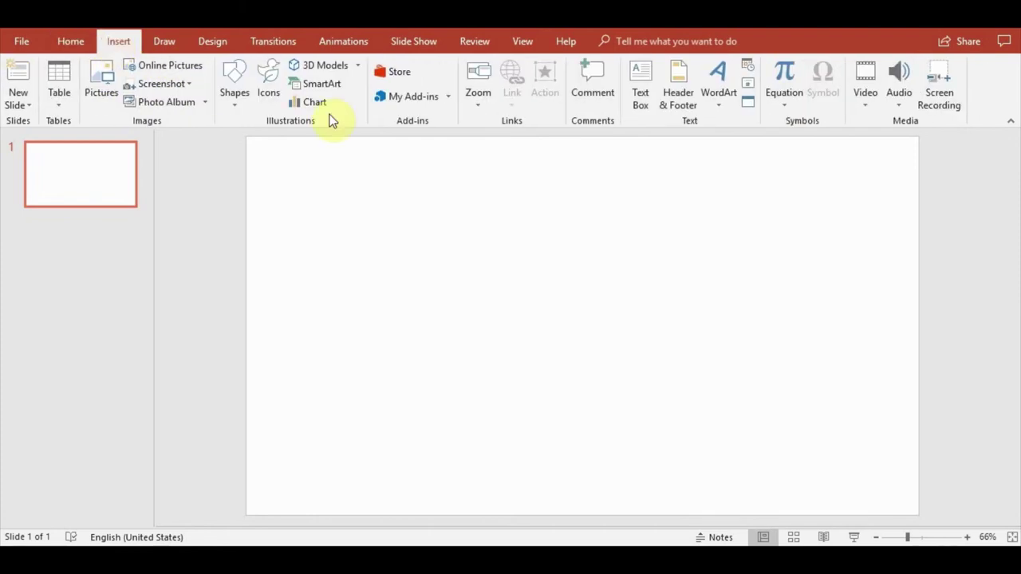
click(641, 83)
click(524, 240)
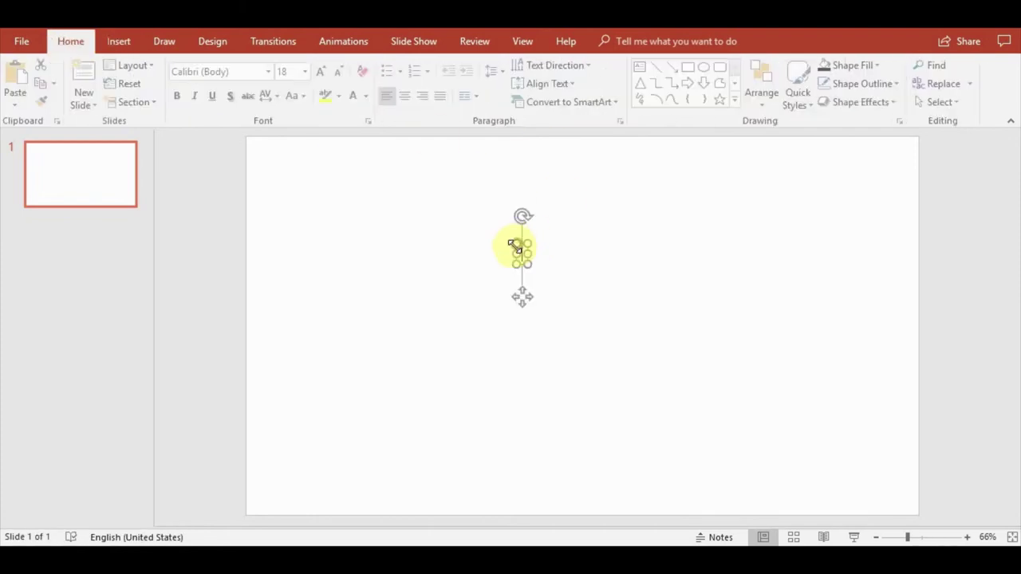
- Set the text box font to WC Rhesus B Bta
click(272, 73)
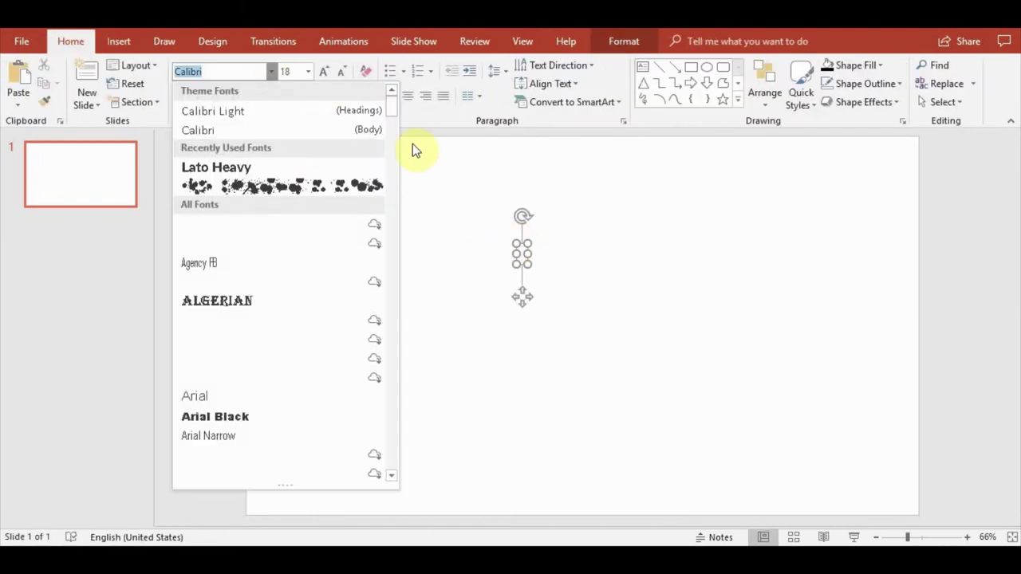
drag(392, 109, 393, 443)
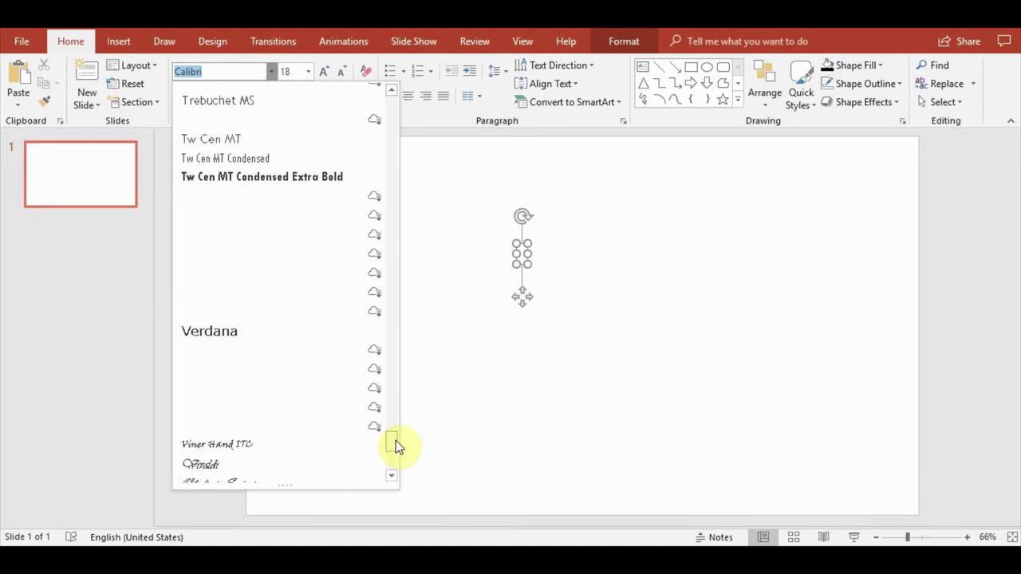
drag(397, 441, 400, 448)
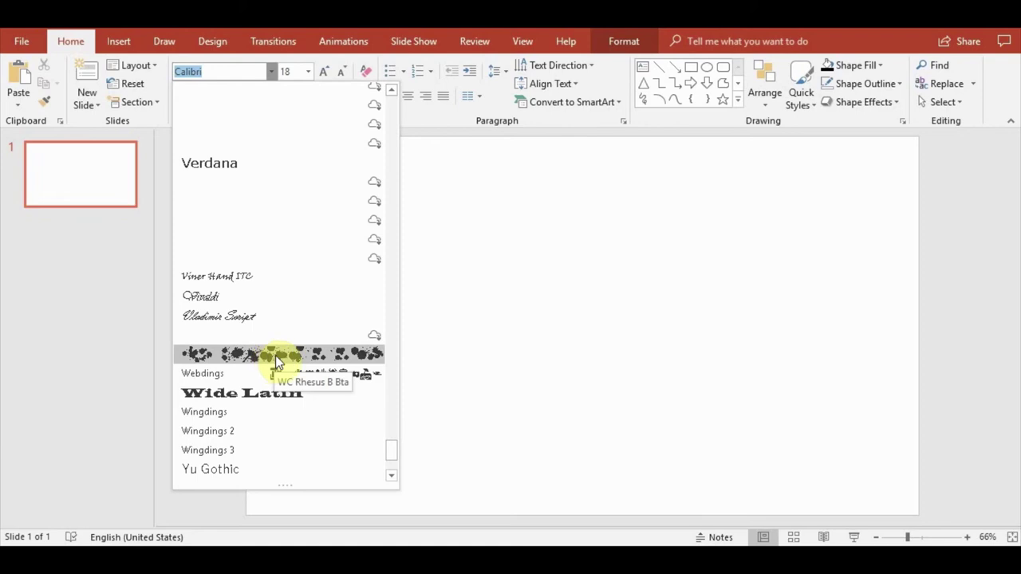
click(315, 359)
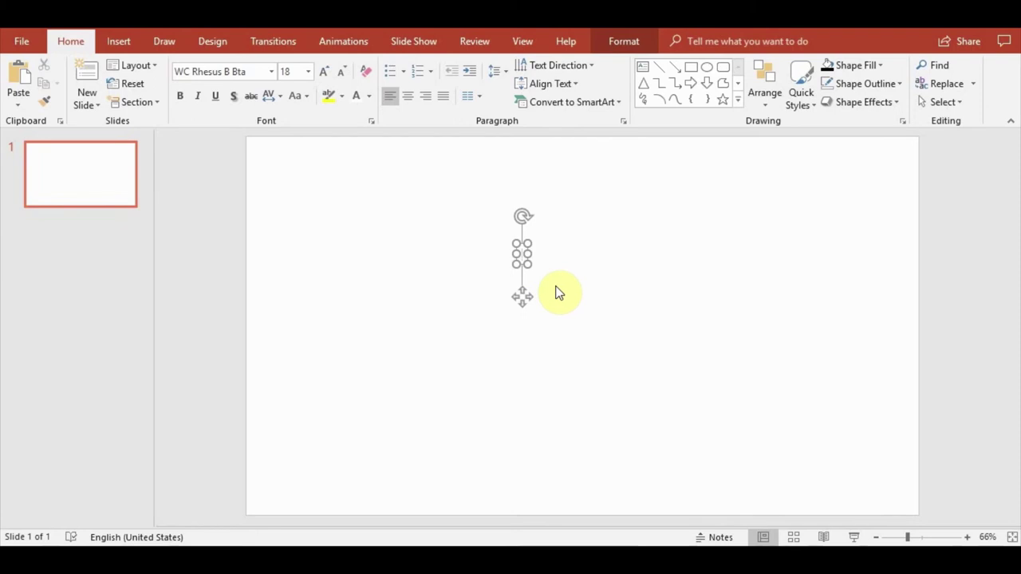
- Type 'a' in the box and enlarge the splatter glyph to 199 pt
text(a)
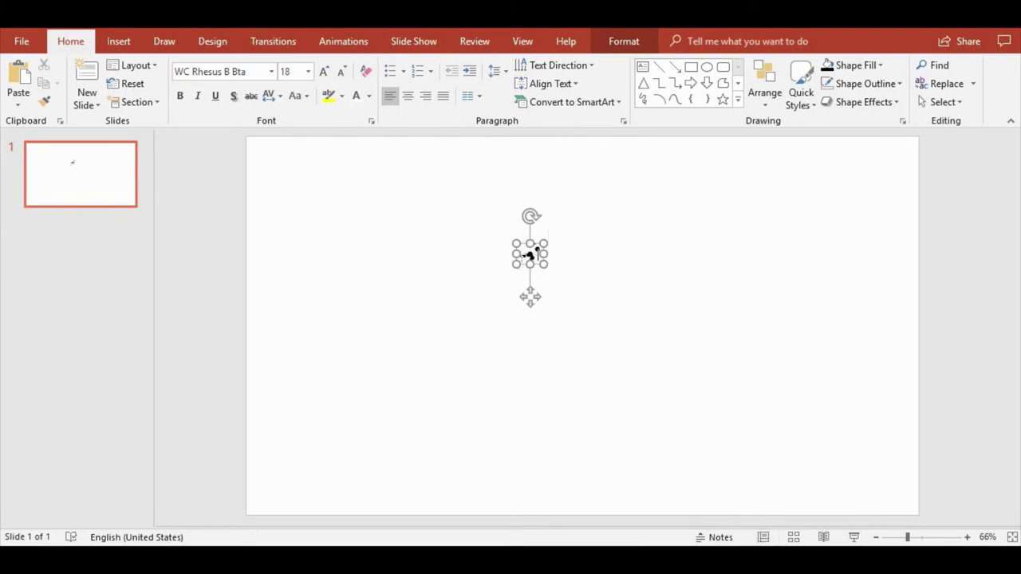
click(528, 267)
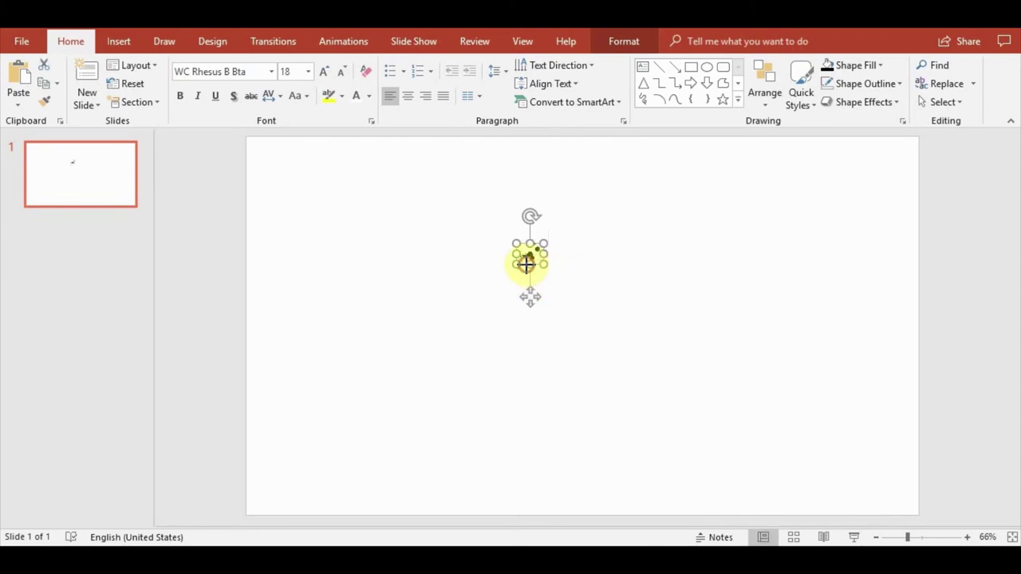
click(325, 71)
click(325, 72)
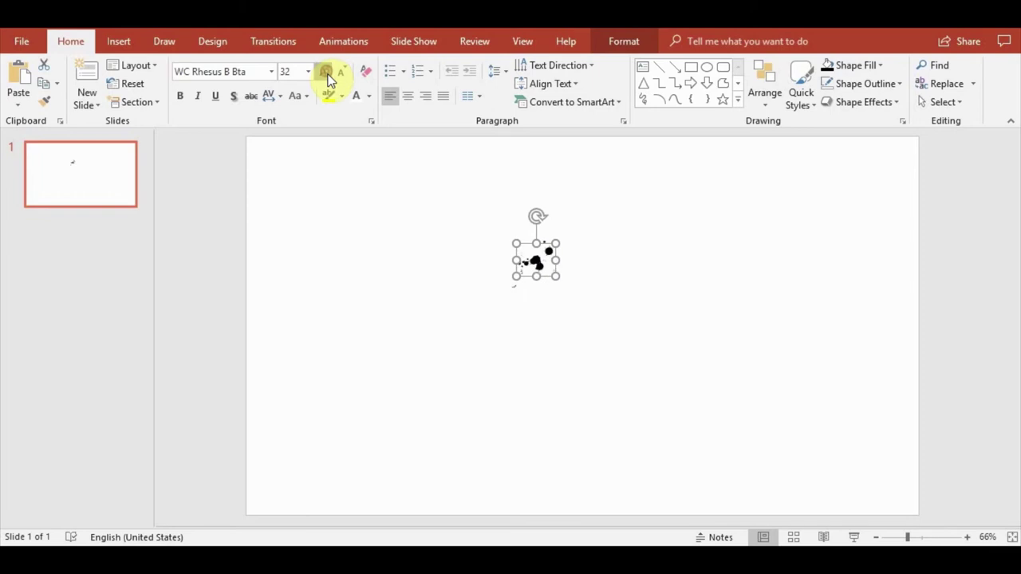
click(326, 72)
click(326, 72)
click(326, 72)
click(325, 71)
click(326, 72)
click(325, 71)
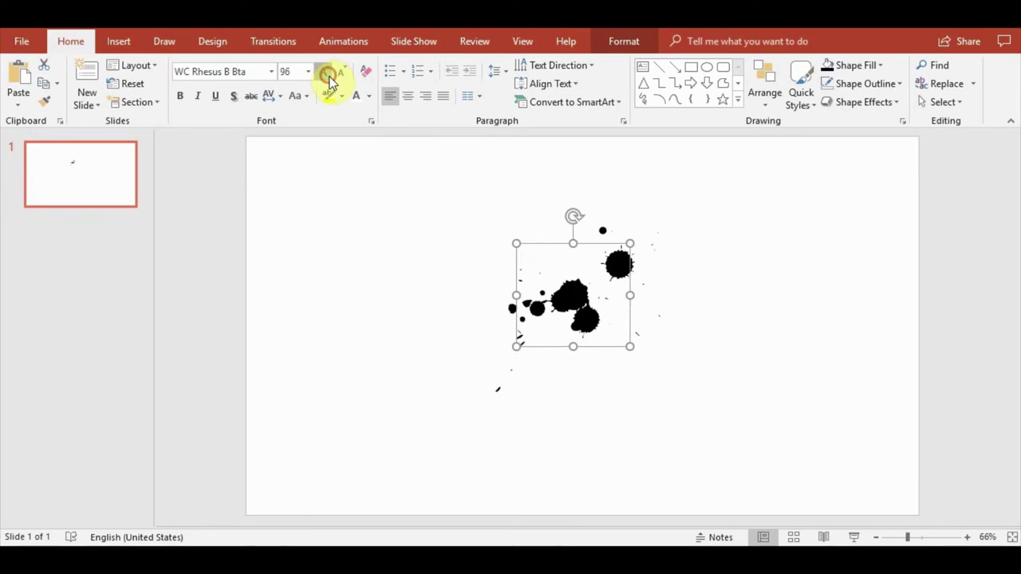
click(325, 72)
click(326, 72)
- Move the glyph box up and left, then widen it to the right
drag(652, 247, 529, 201)
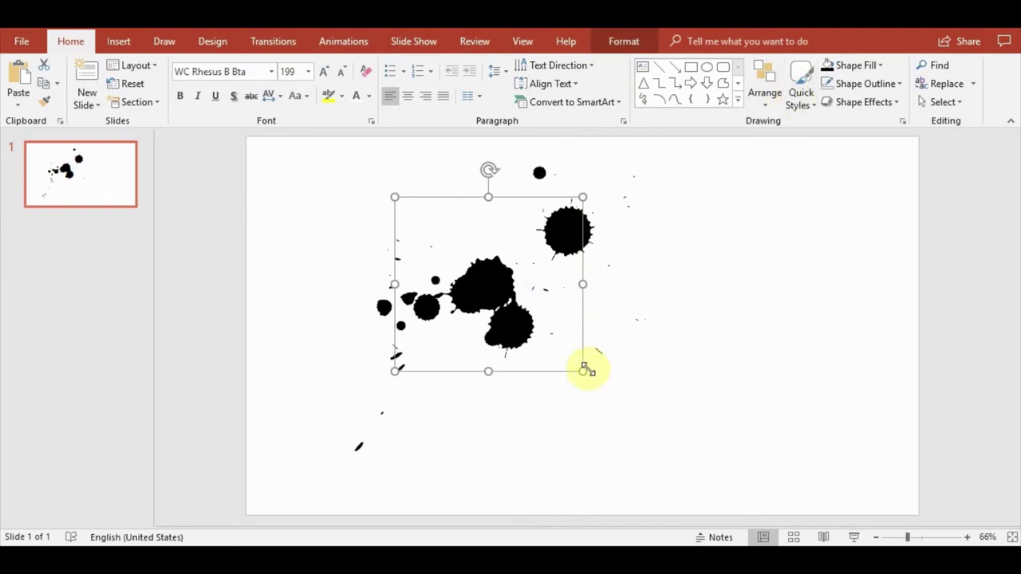
drag(583, 371, 649, 371)
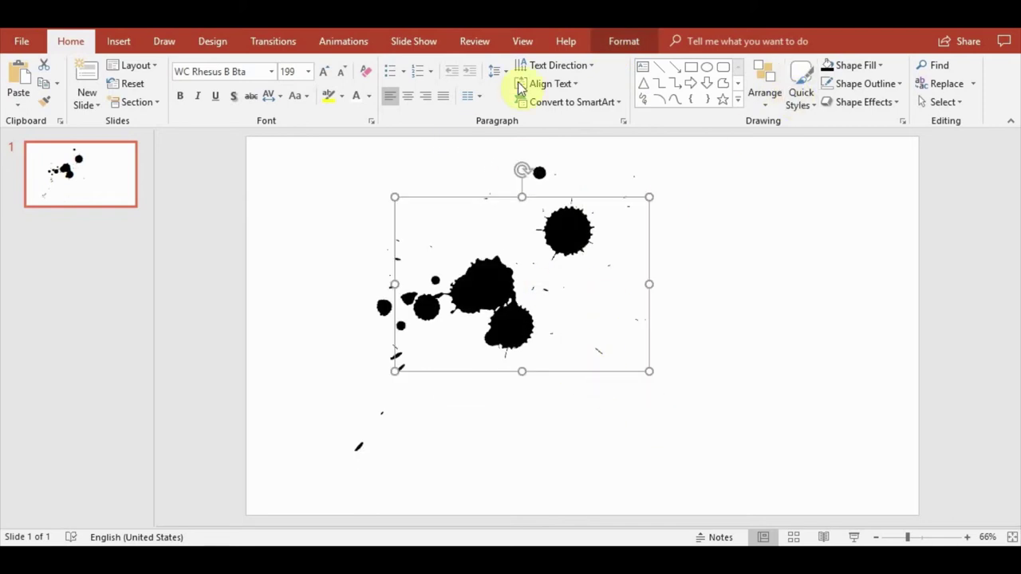
click(121, 43)
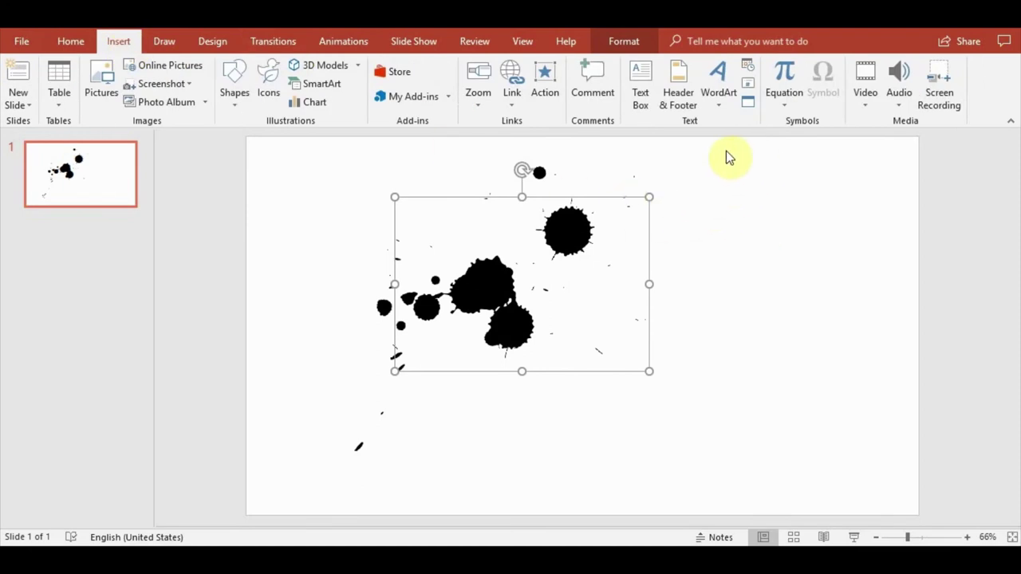
- Open the Symbol dialog and browse for ink-splash glyphs
click(822, 88)
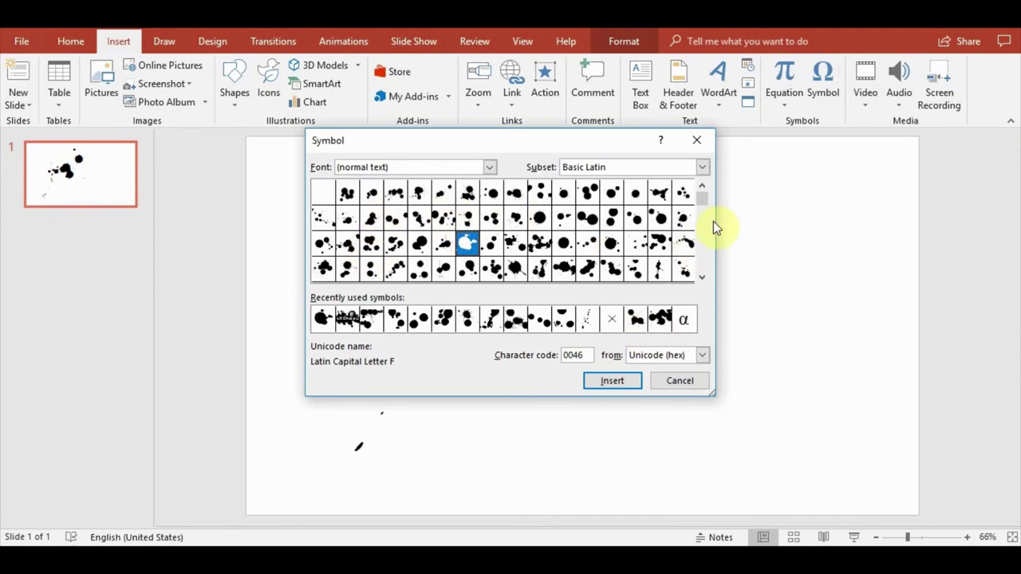
drag(702, 196, 700, 263)
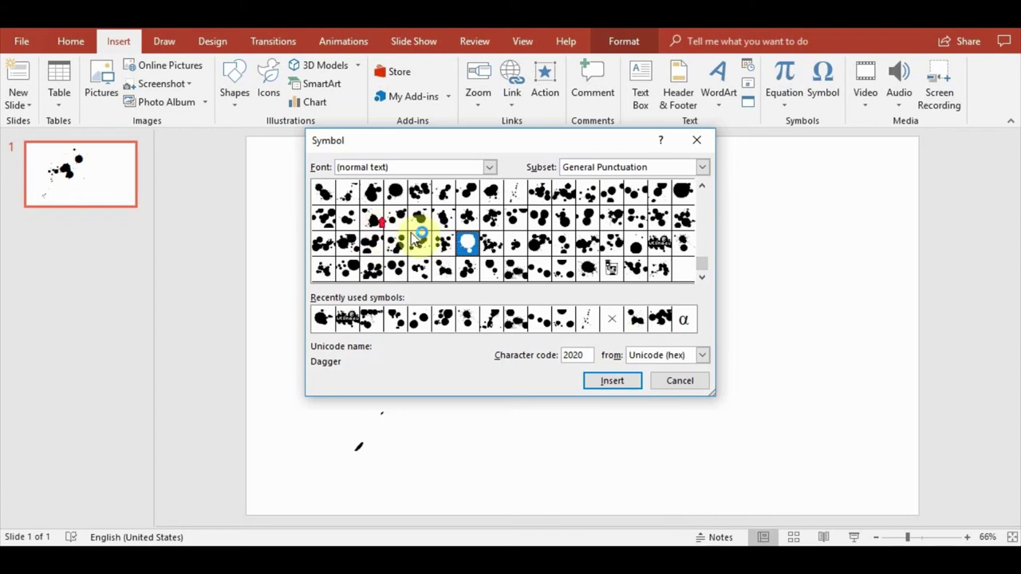
click(701, 187)
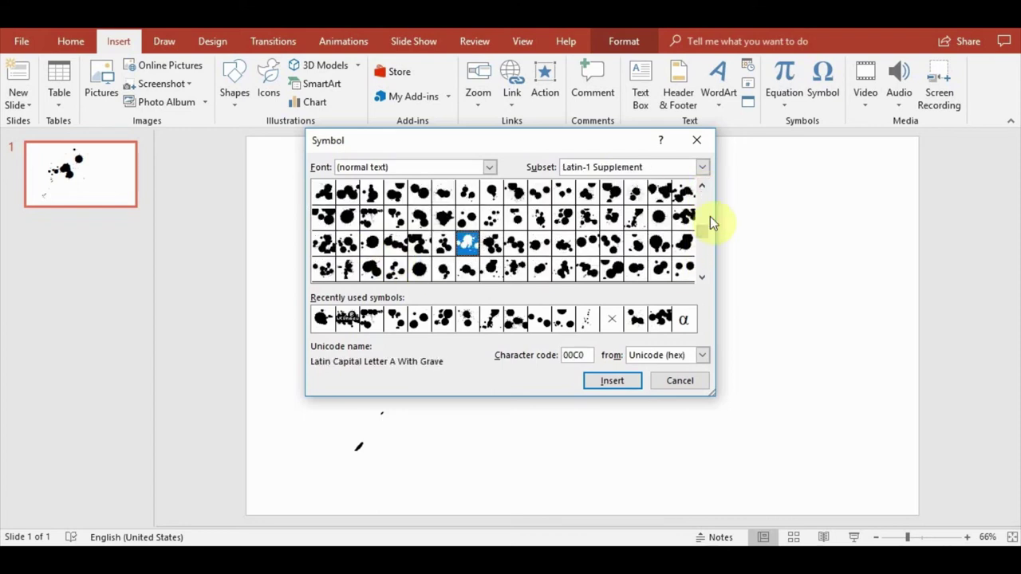
click(701, 276)
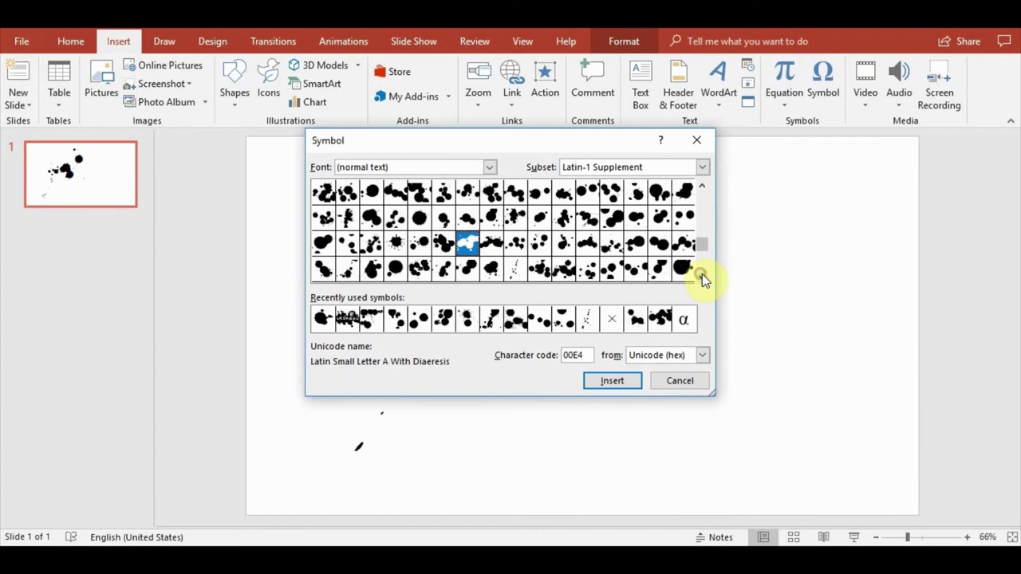
click(702, 276)
click(703, 276)
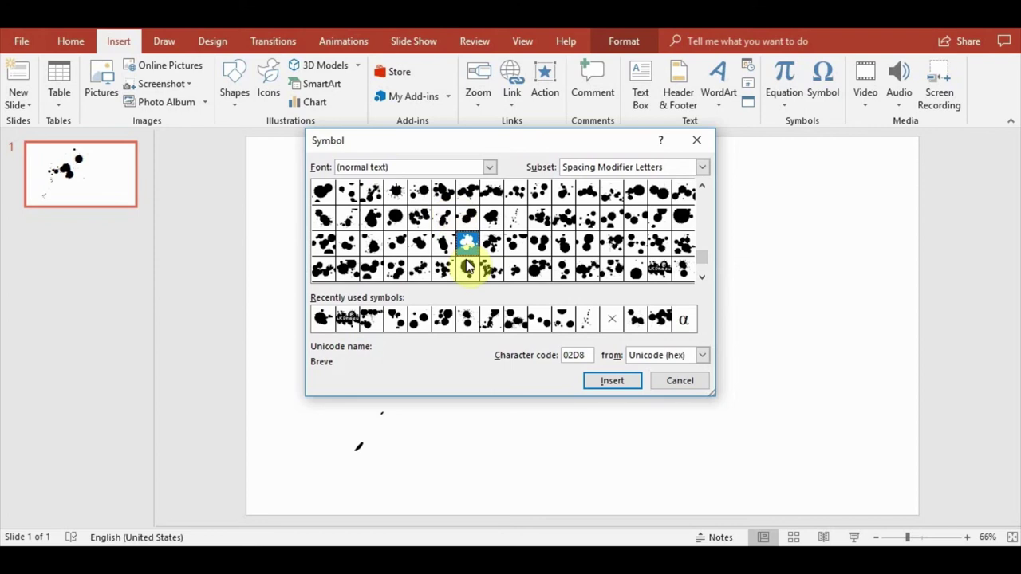
- Insert two splash symbols, one from the grid and one recently used, into the text box
click(327, 222)
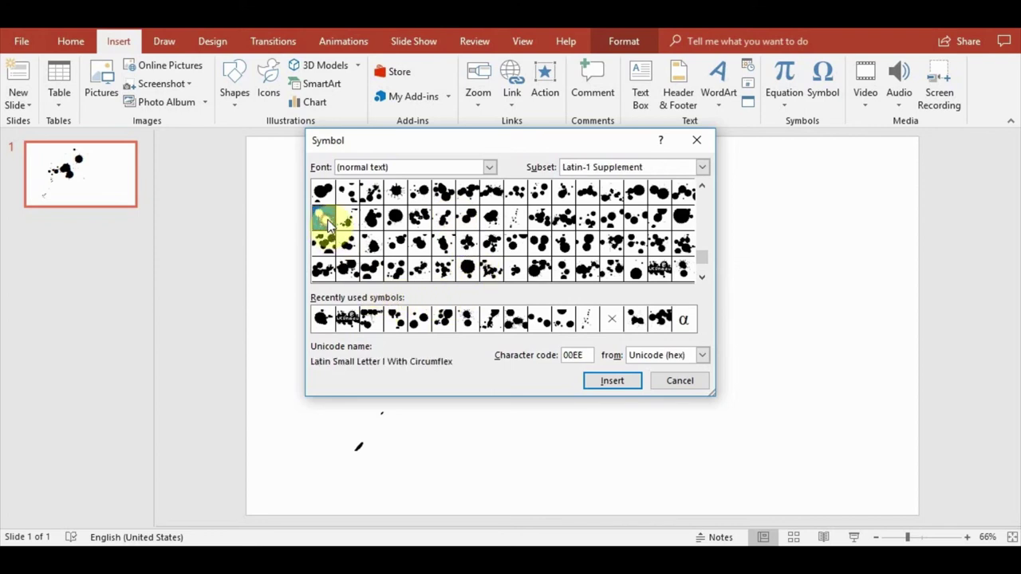
click(621, 383)
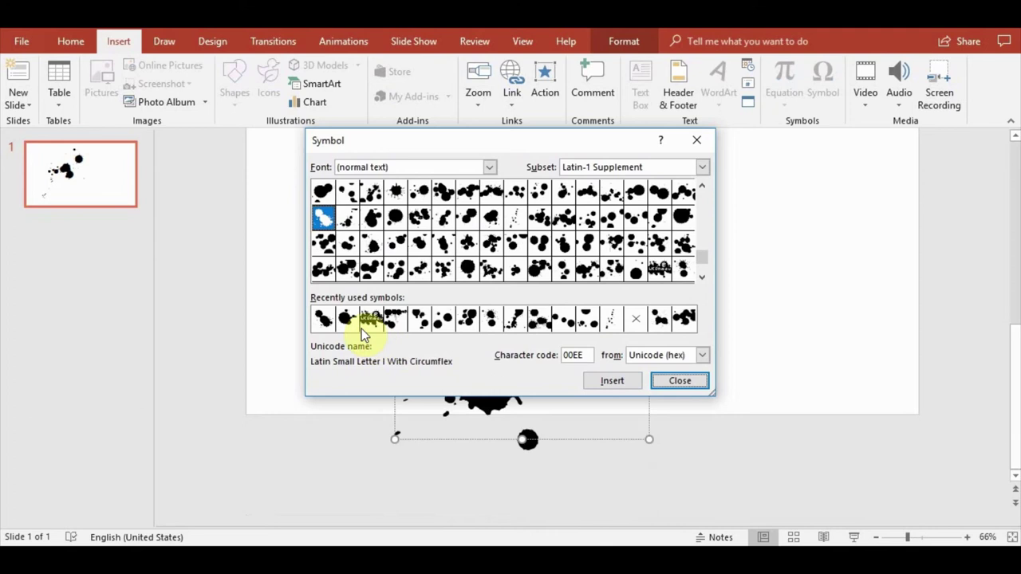
click(347, 319)
click(614, 381)
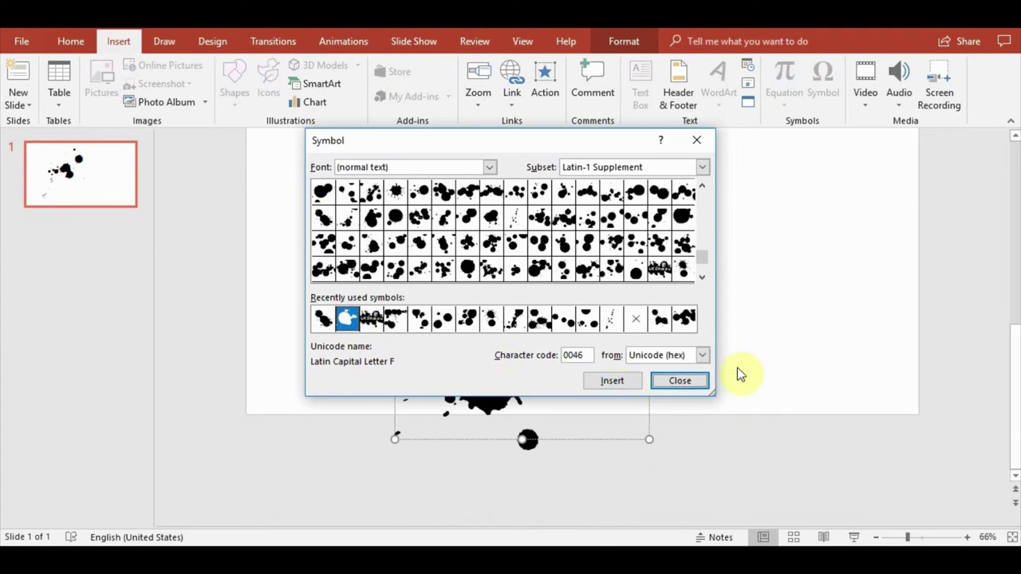
click(694, 141)
scroll(689, 368, down, 1)
- Widen the box, break the rightmost splash onto a new line, then narrow the box
scroll(629, 353, up, 2)
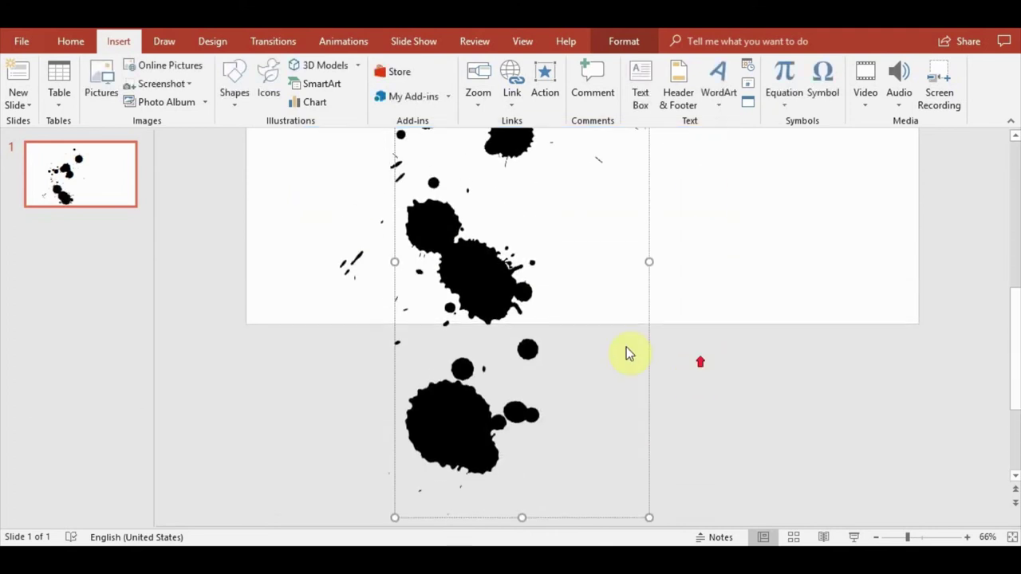
drag(672, 264, 957, 255)
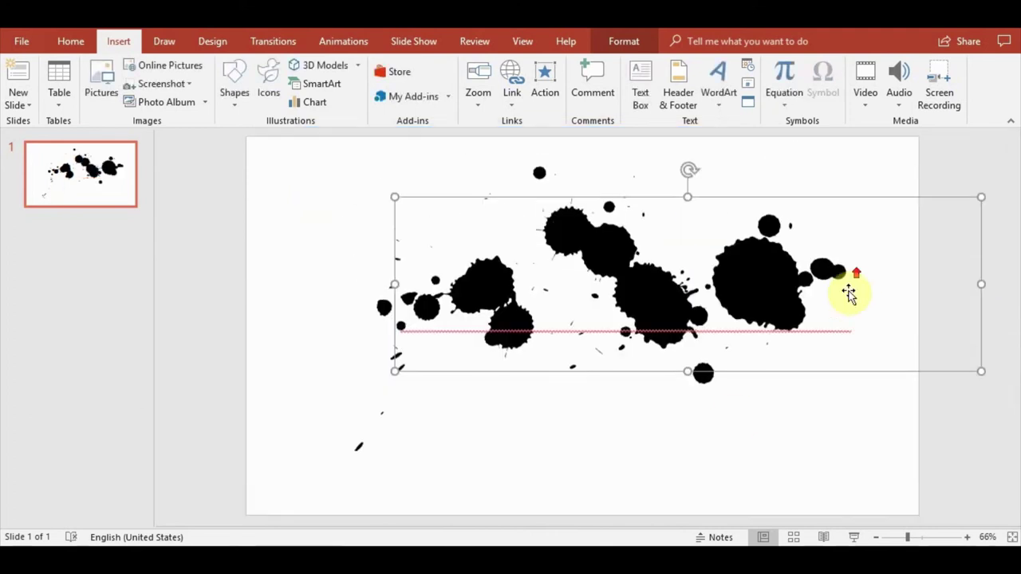
key(Return)
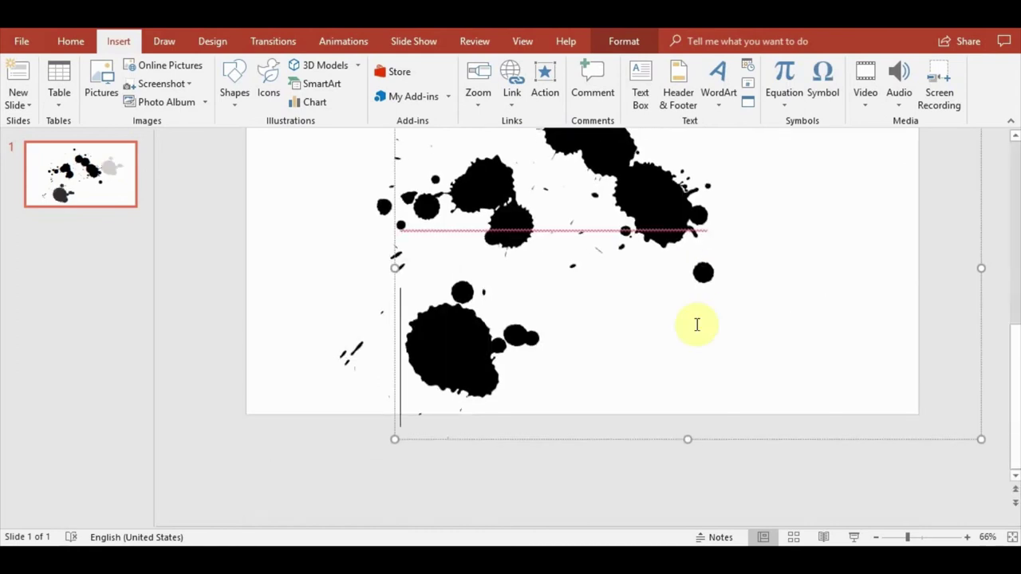
drag(985, 269, 851, 278)
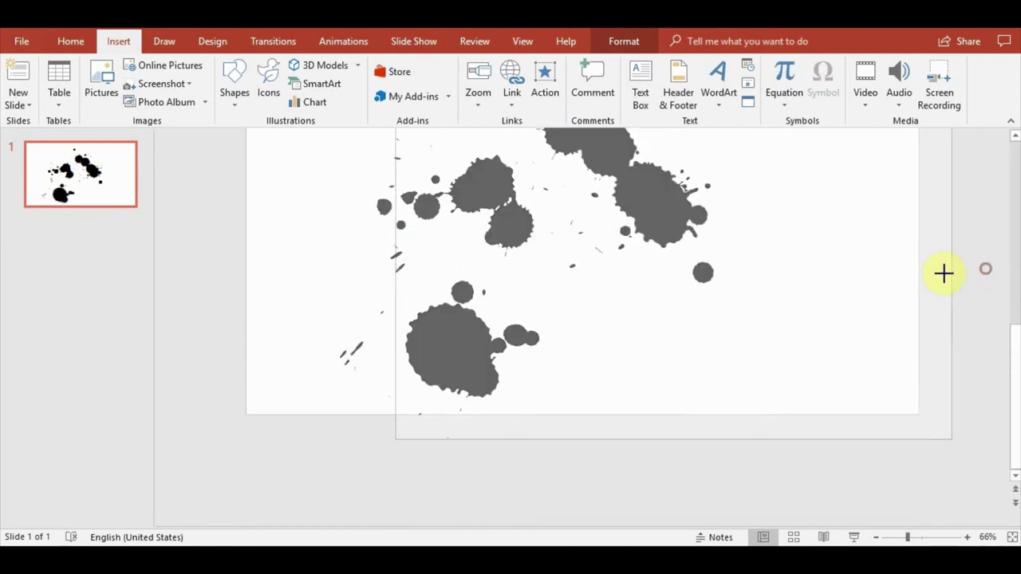
- Paste a copied splash at the slide's left edge and open the File Info page
drag(576, 354, 439, 353)
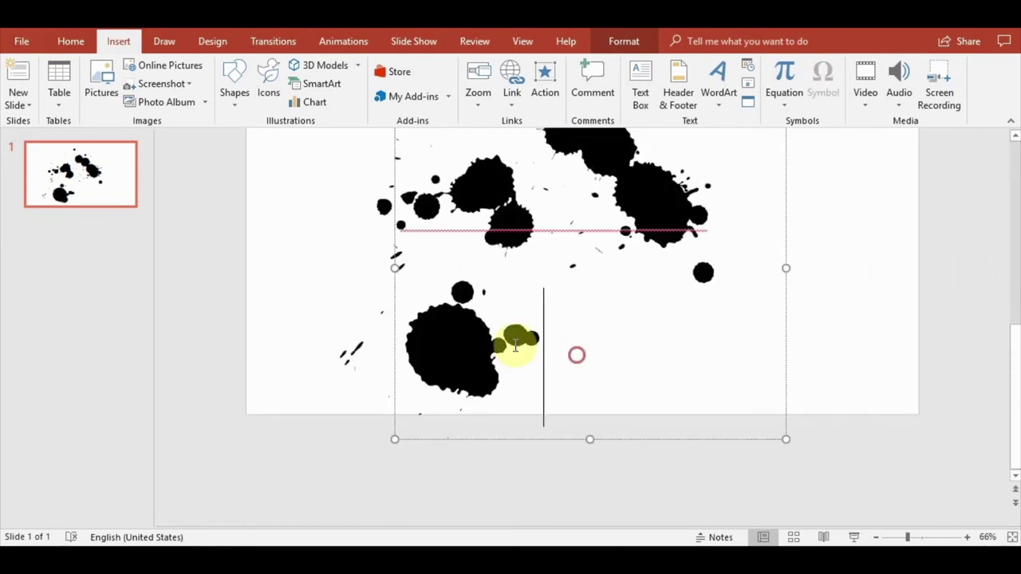
key(ctrl+v)
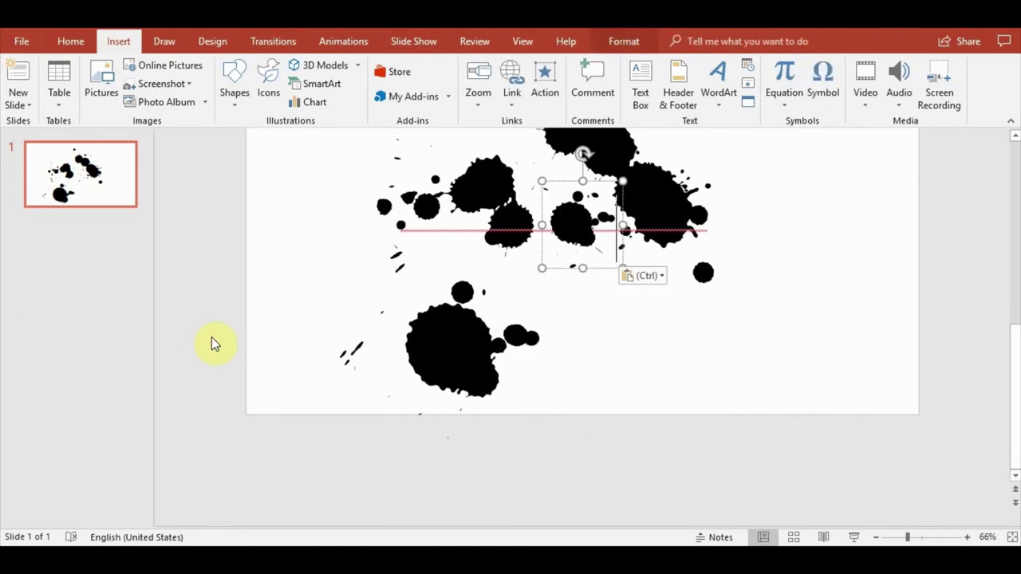
mouse_move(609, 268)
mouse_down()
mouse_move(257, 274)
mouse_move(254, 291)
mouse_move(429, 423)
mouse_up()
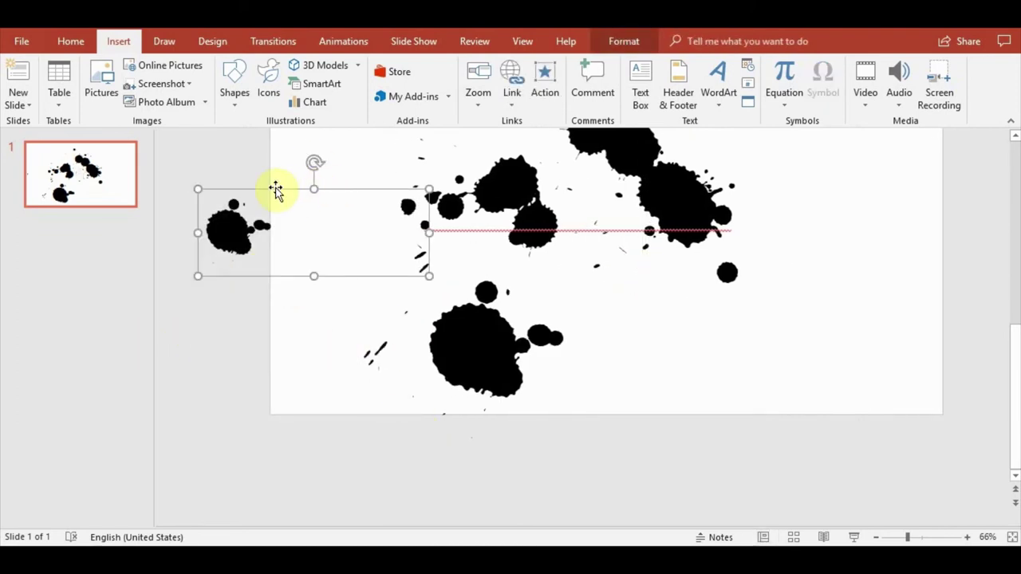
click(32, 41)
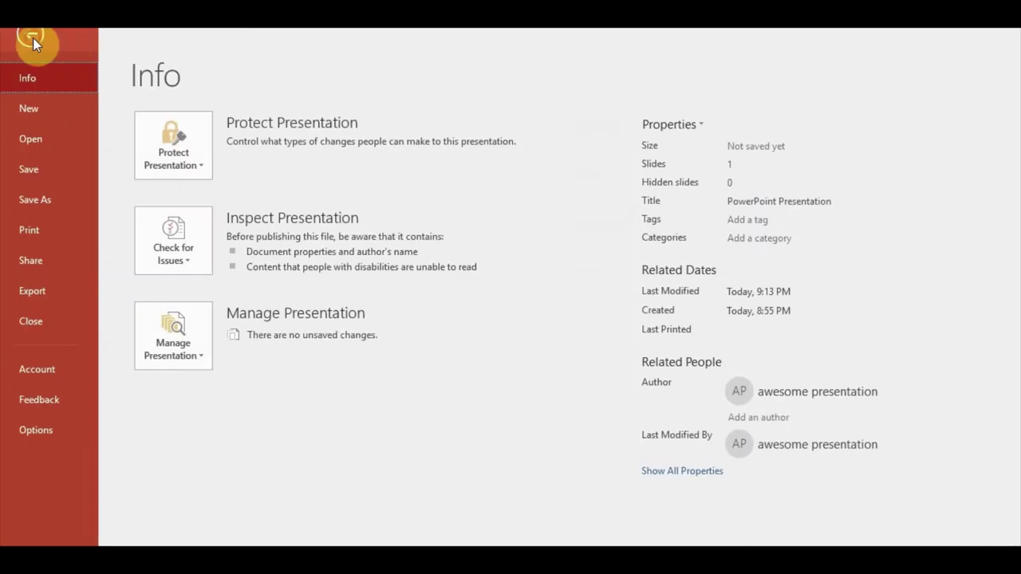
- Return to the slide and enlarge the splash text's font size twice
click(33, 37)
click(72, 43)
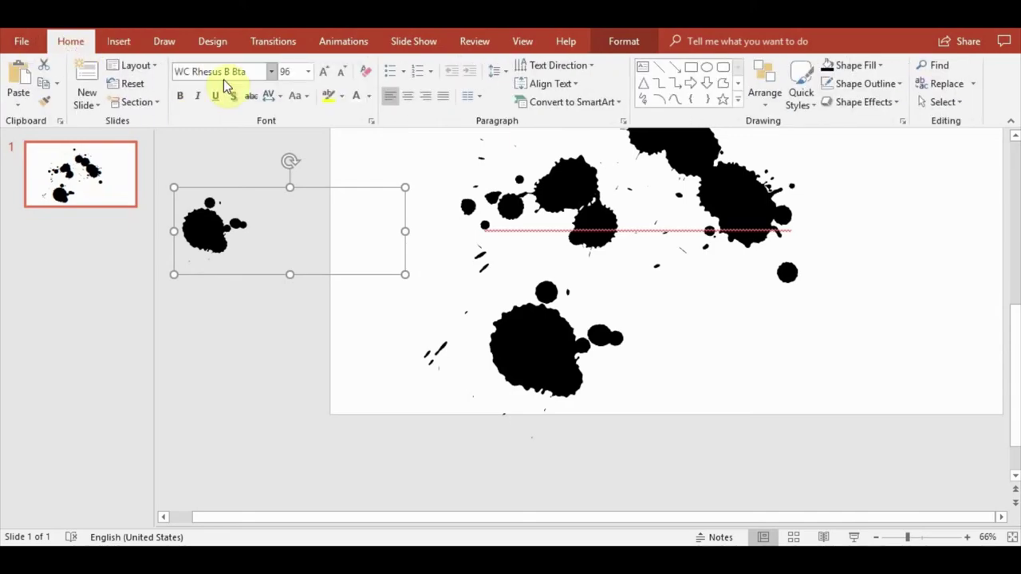
click(324, 72)
click(324, 72)
- Paste a splash glyph as a new text box and move it off the slide's left
click(763, 383)
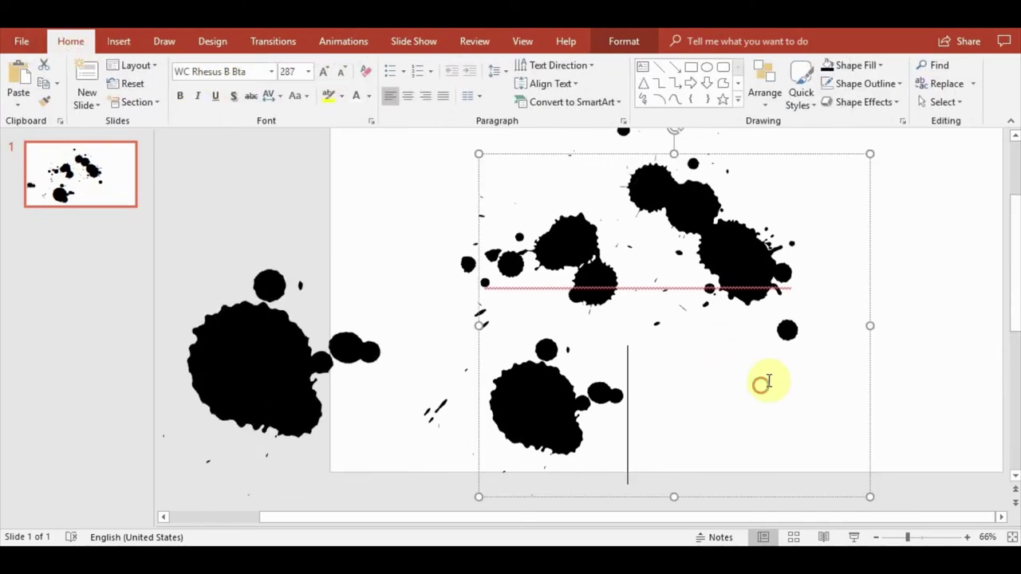
click(627, 242)
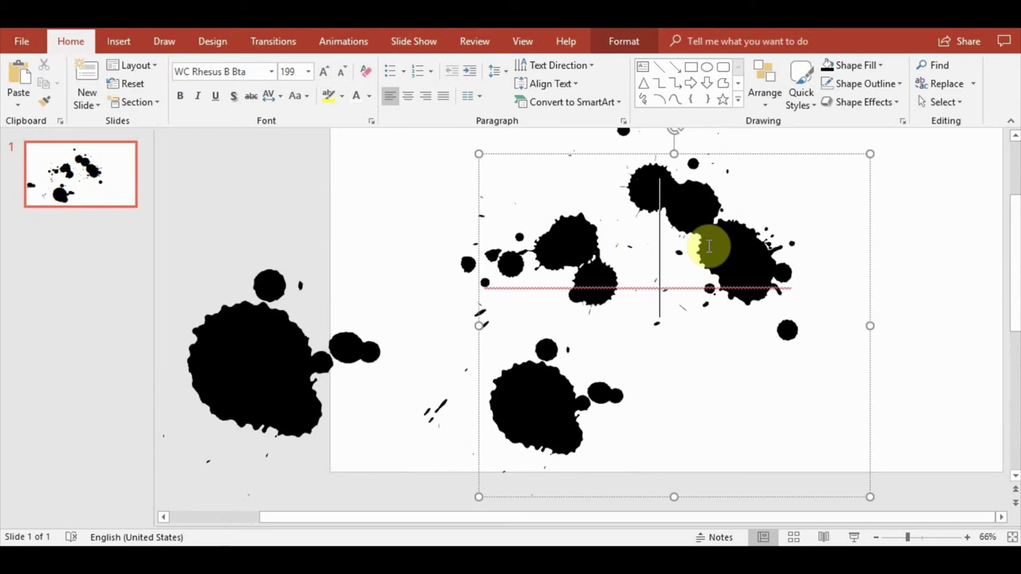
double_click(710, 274)
key(ctrl+v)
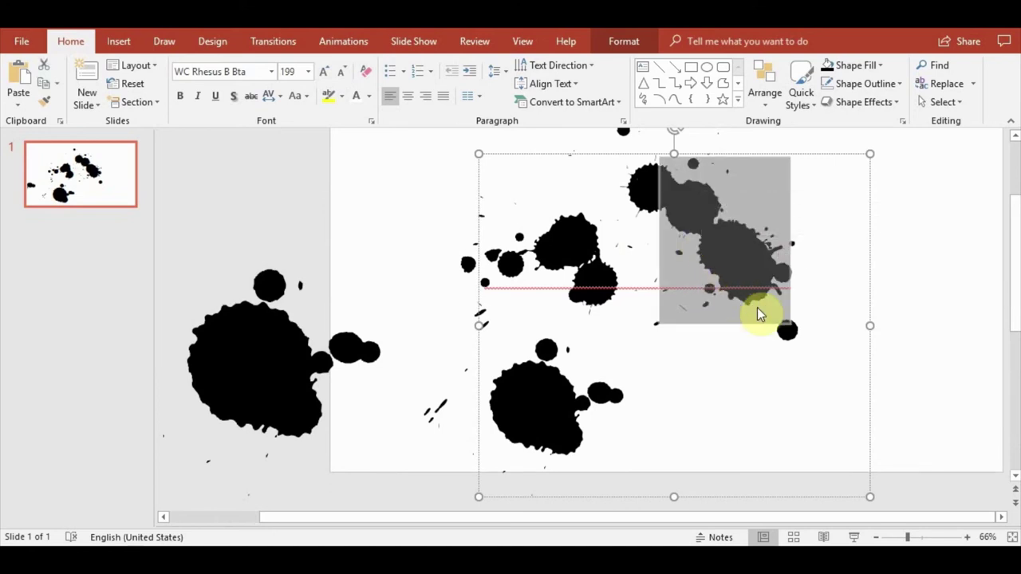
click(948, 401)
click(668, 319)
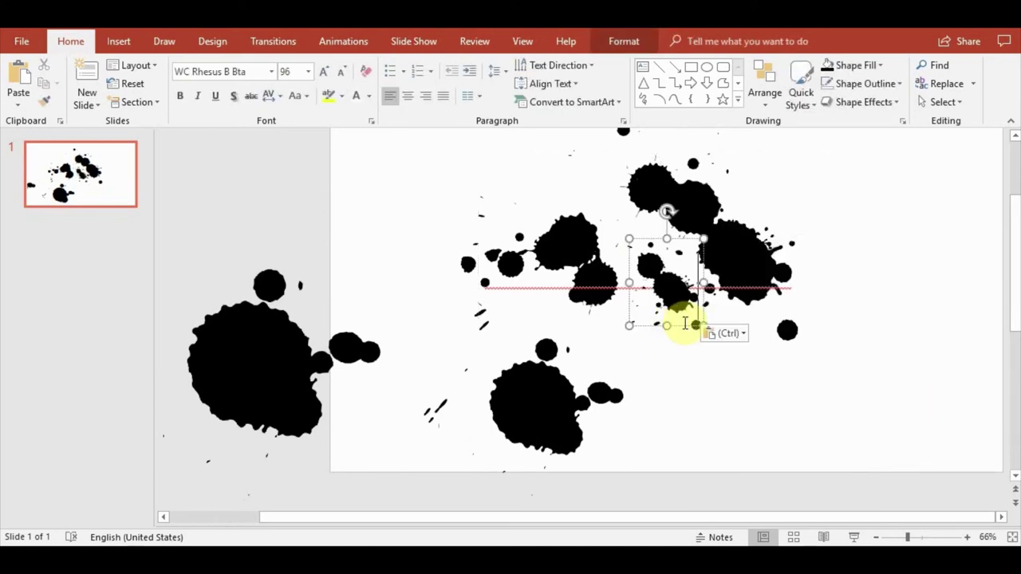
key(ctrl)
click(687, 328)
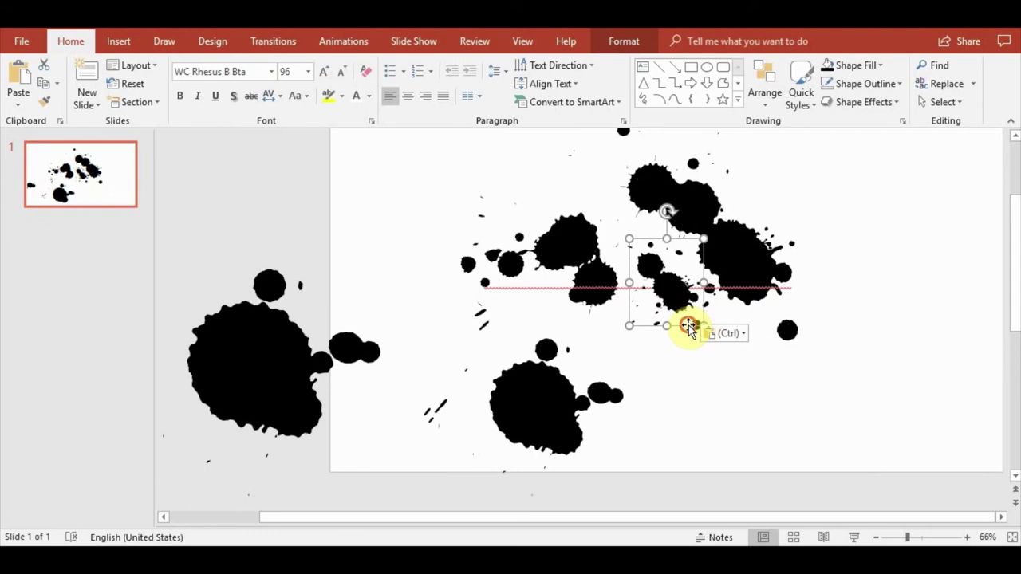
mouse_move(688, 328)
mouse_down()
mouse_move(205, 221)
mouse_move(268, 249)
mouse_up()
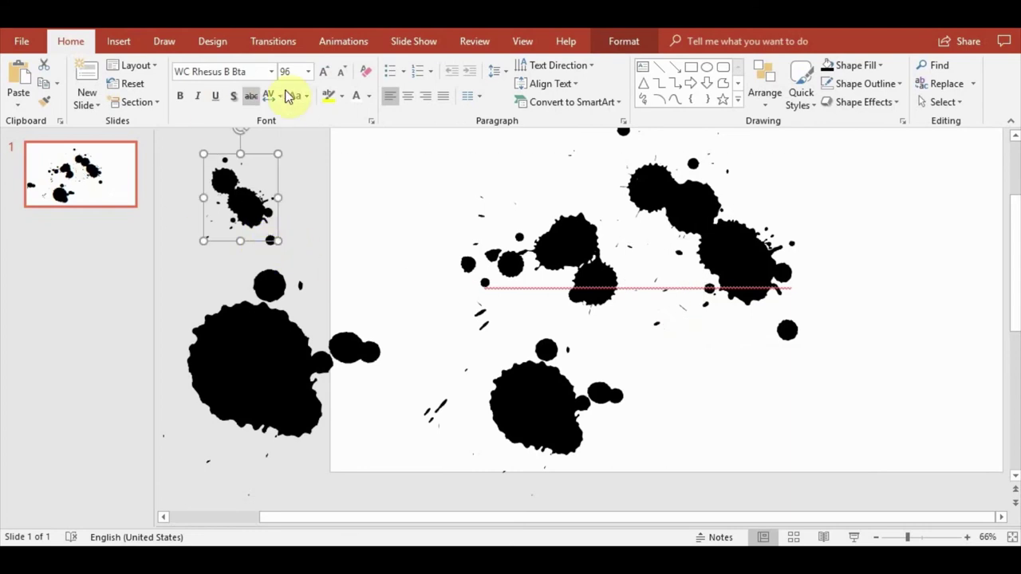
- Enlarge the pasted splash and move it to the slide's right edge
click(323, 71)
click(323, 71)
click(323, 71)
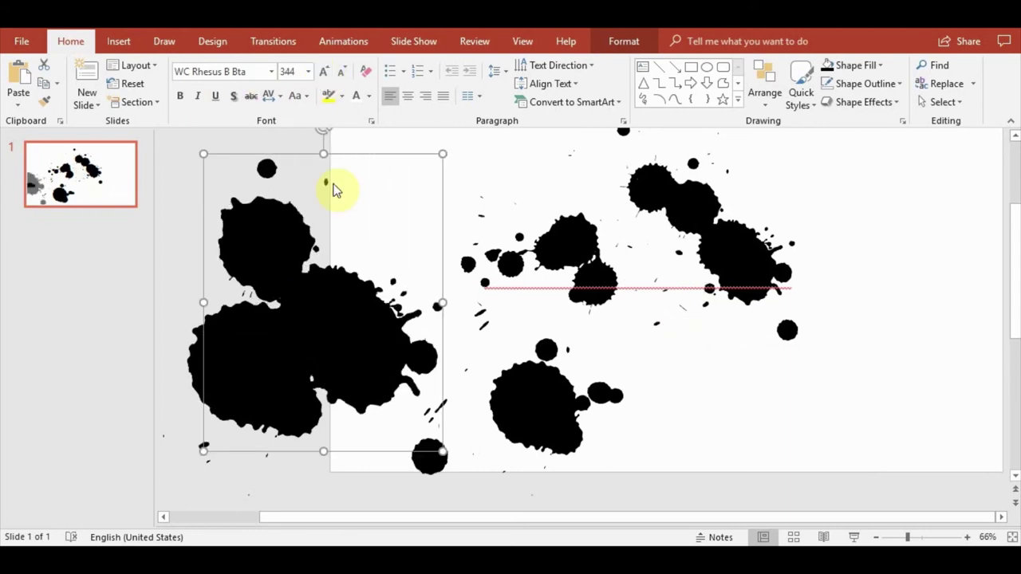
drag(360, 155, 998, 189)
- Delete the right-hand and lower-line glyphs from the central splash cluster
click(747, 230)
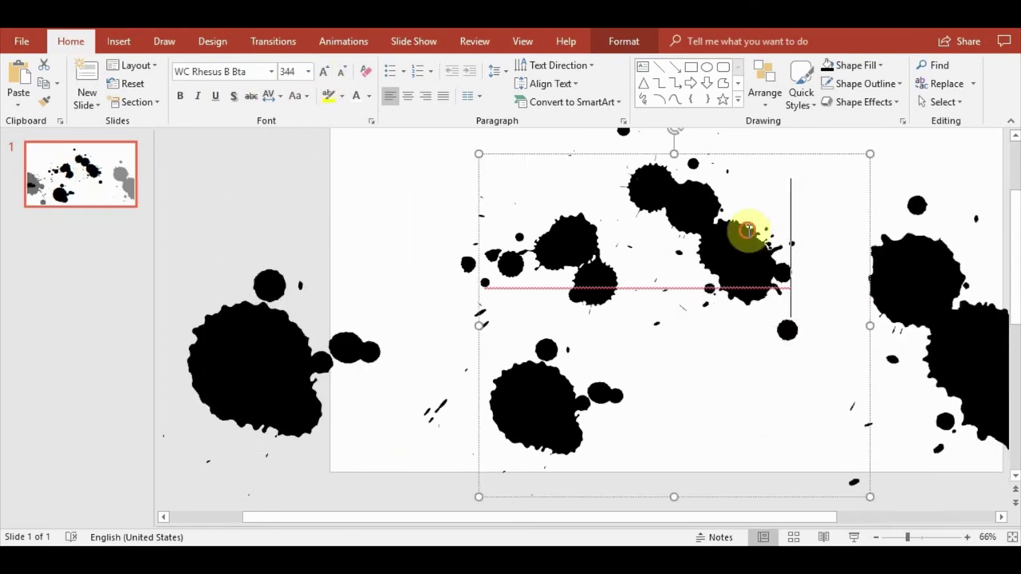
key(BackSpace)
key(BackSpace)
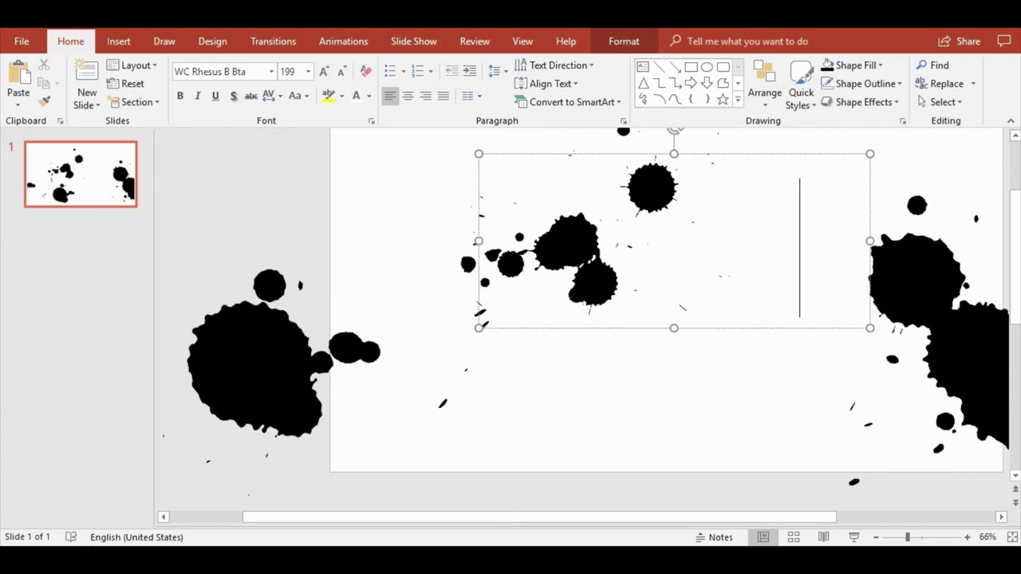
key(Delete)
key(Delete)
key(Delete)
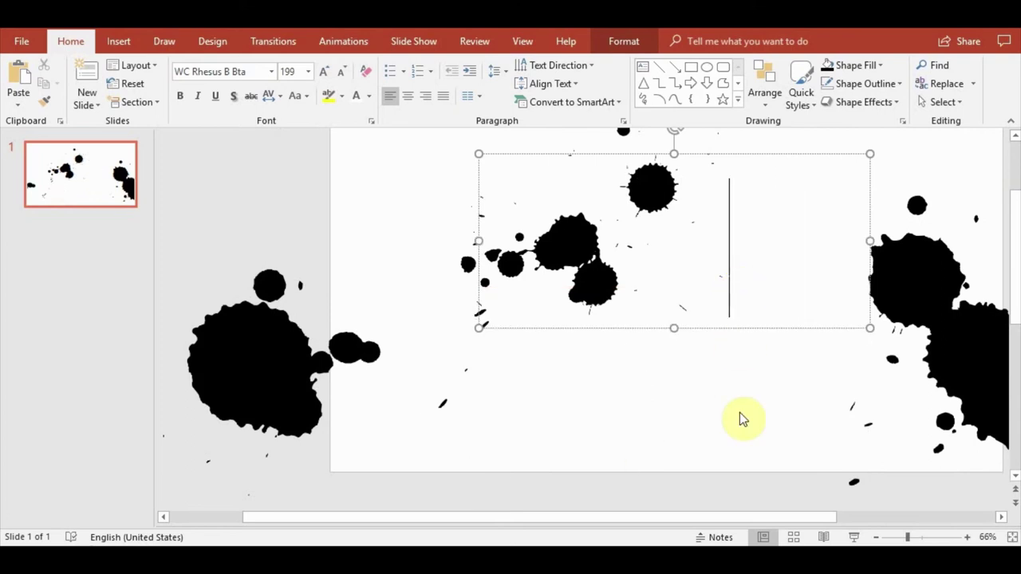
click(739, 412)
- Move the off-slide left splash up and to the left
click(285, 369)
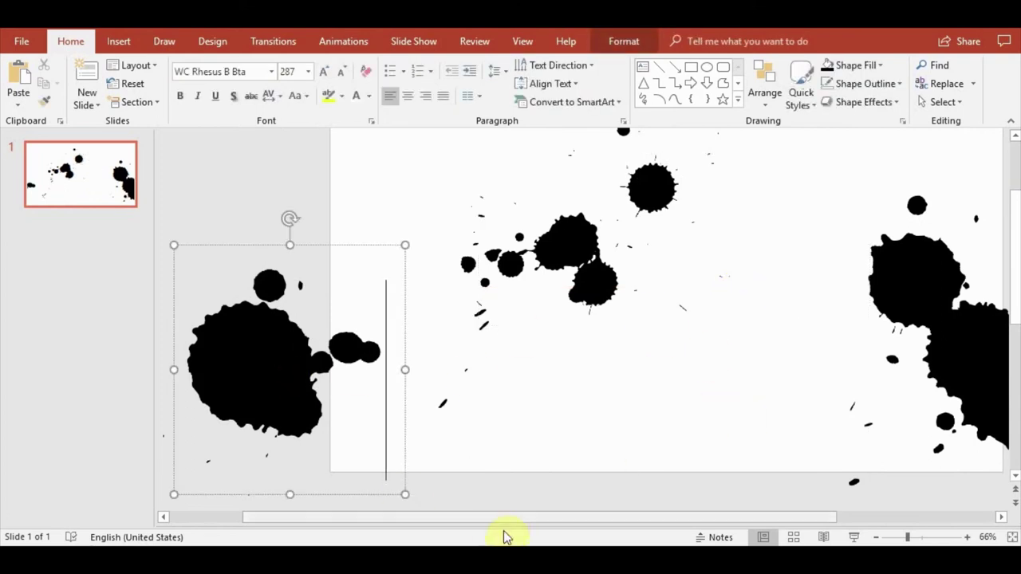
scroll(335, 372, left, 3)
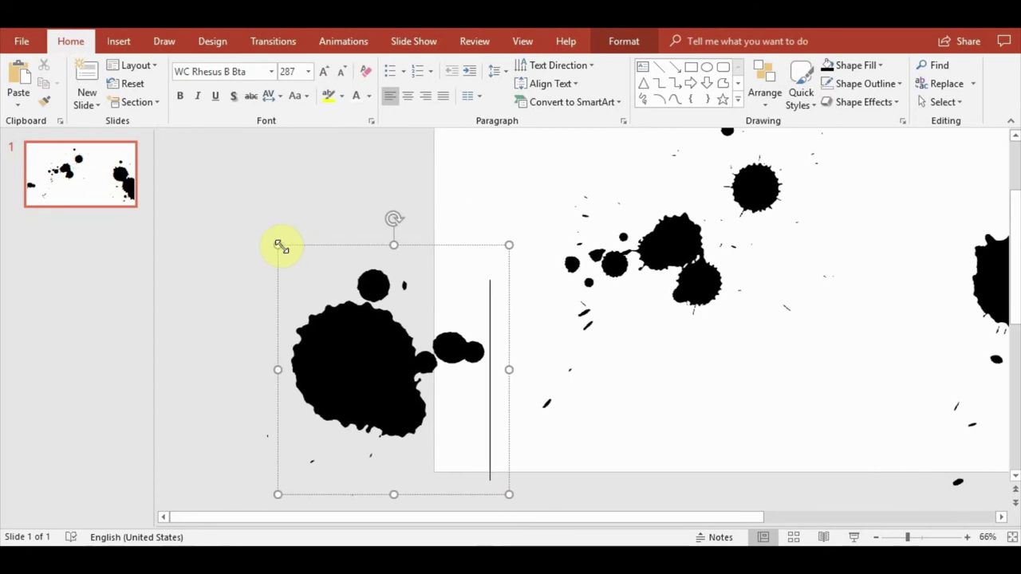
drag(296, 246, 227, 172)
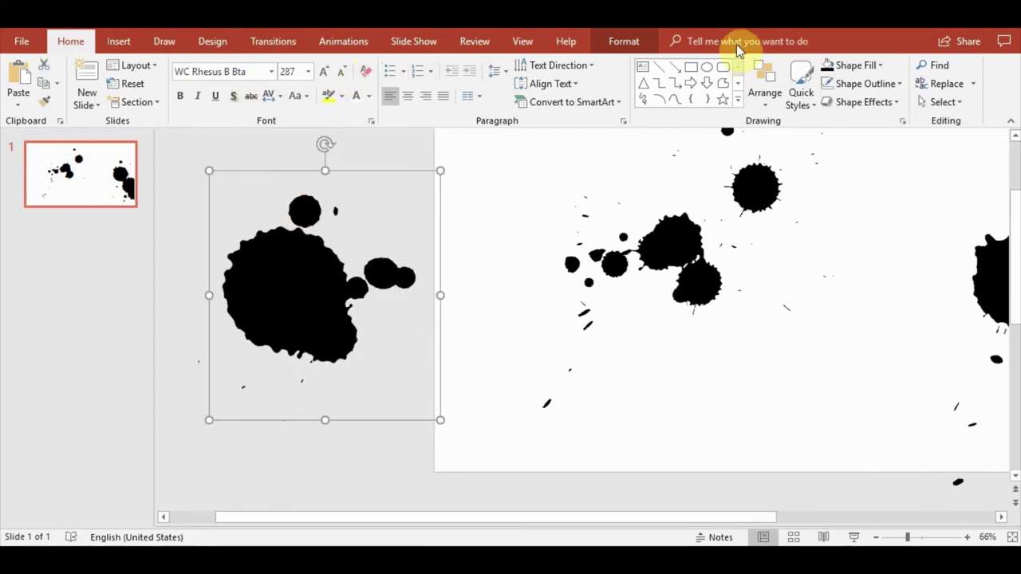
click(638, 40)
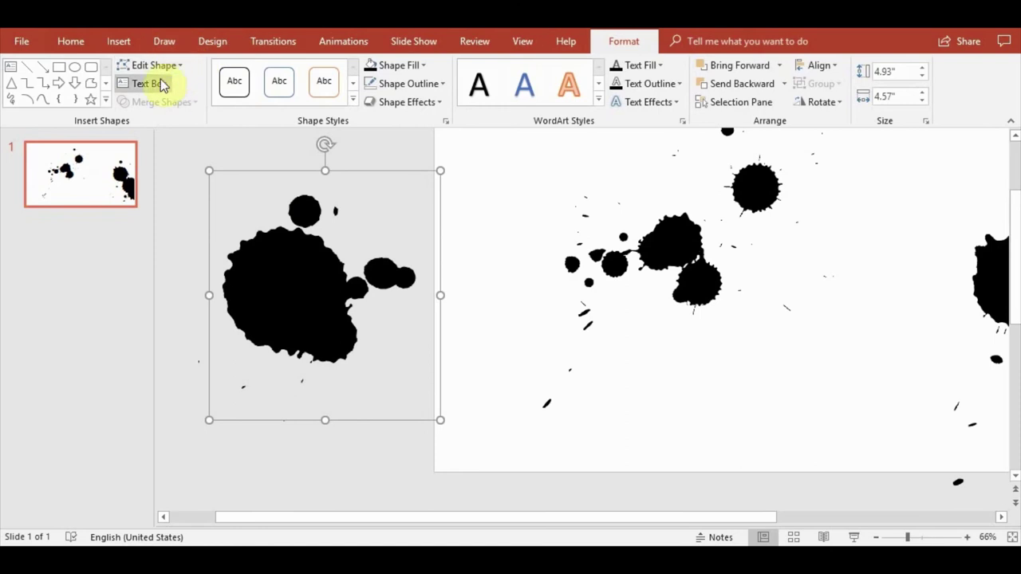
click(165, 148)
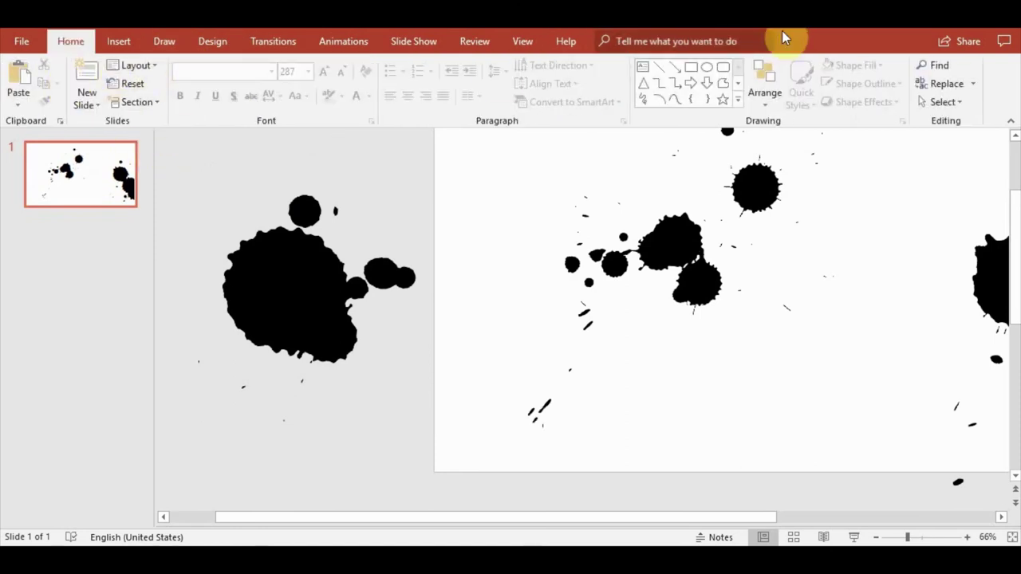
click(118, 43)
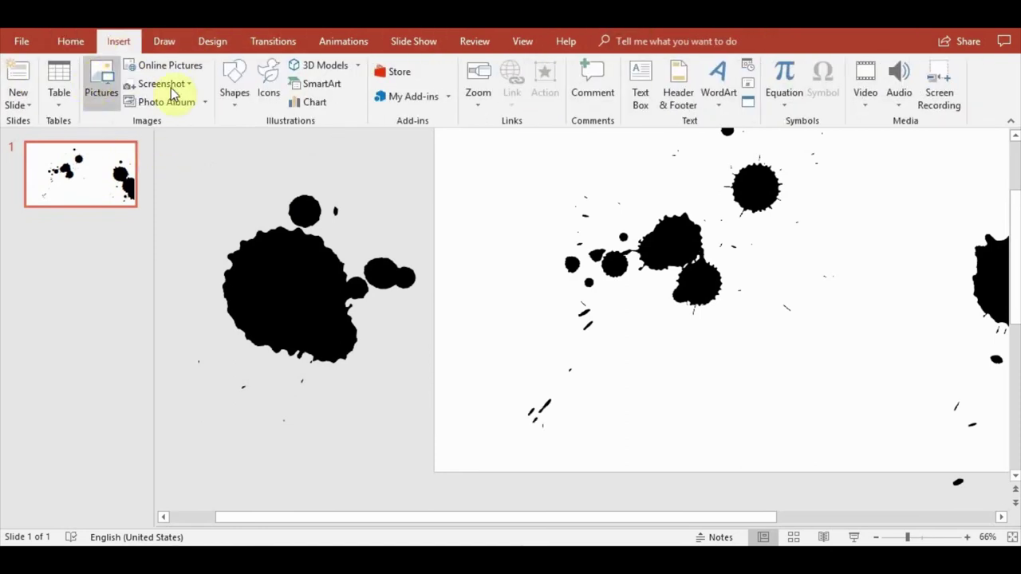
- Draw a rectangle above the left splash and union them into one shape
click(263, 100)
click(900, 69)
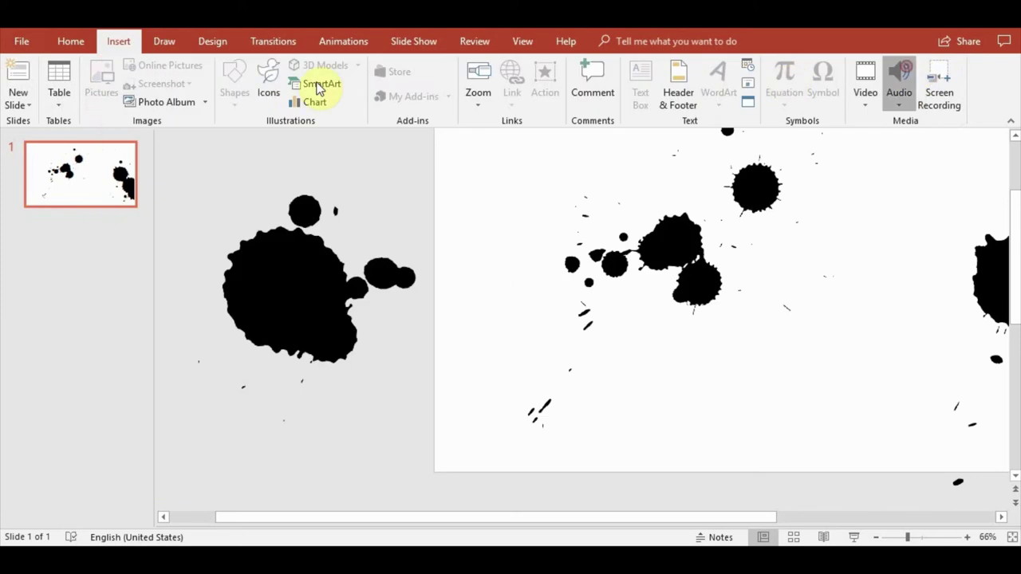
click(229, 117)
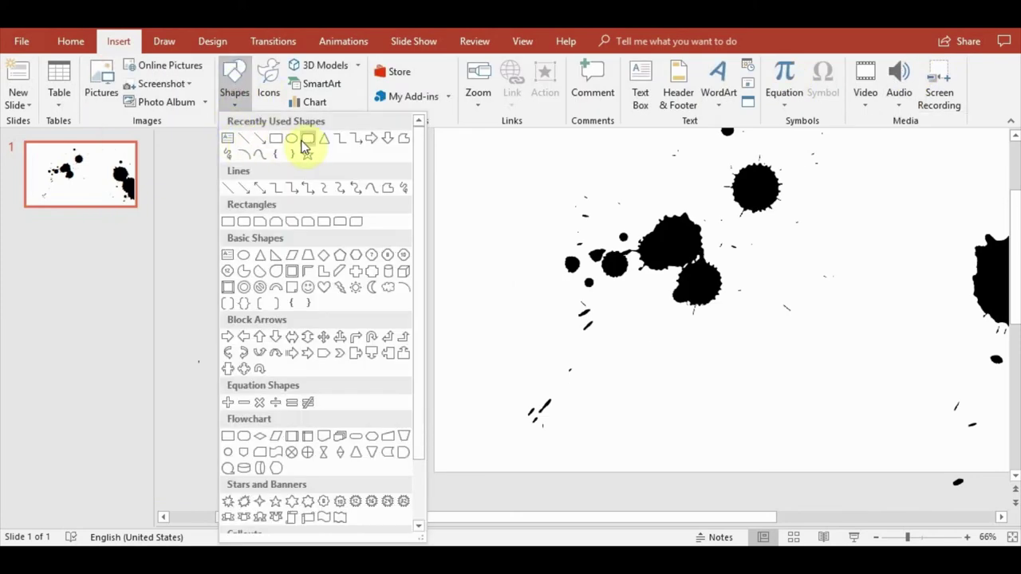
click(278, 142)
drag(184, 138, 255, 177)
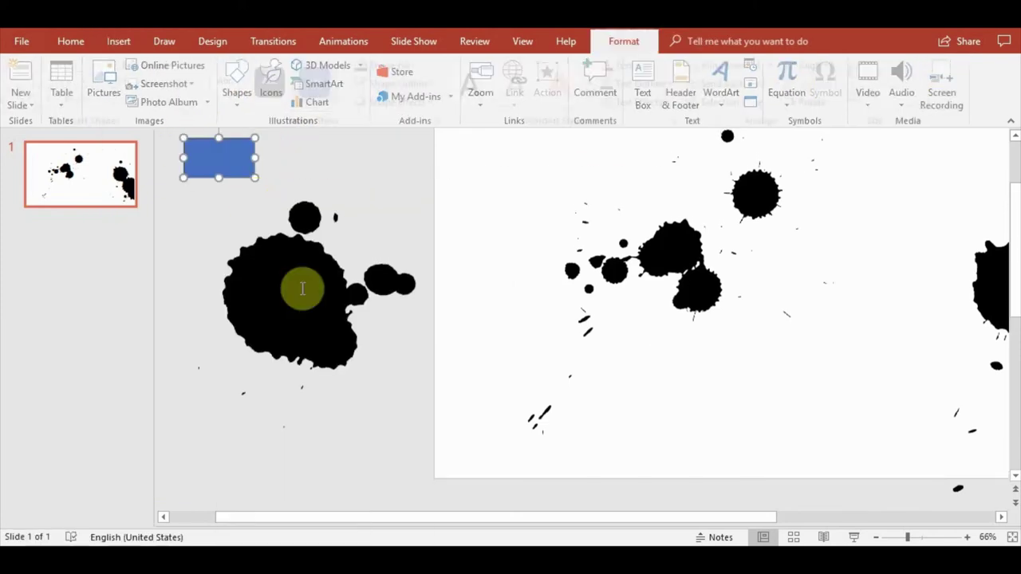
click(256, 207)
shift+click(232, 160)
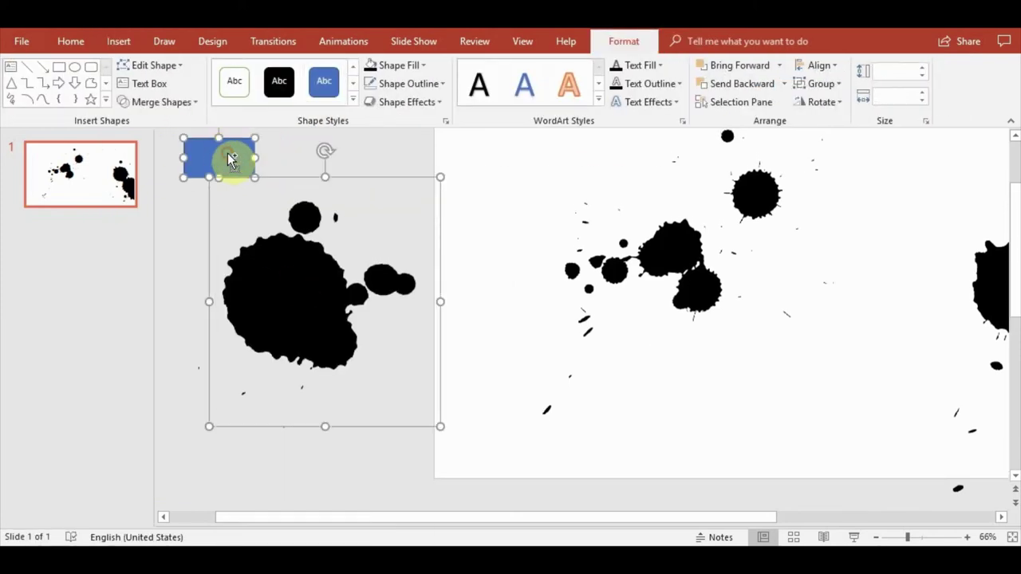
click(165, 103)
click(156, 124)
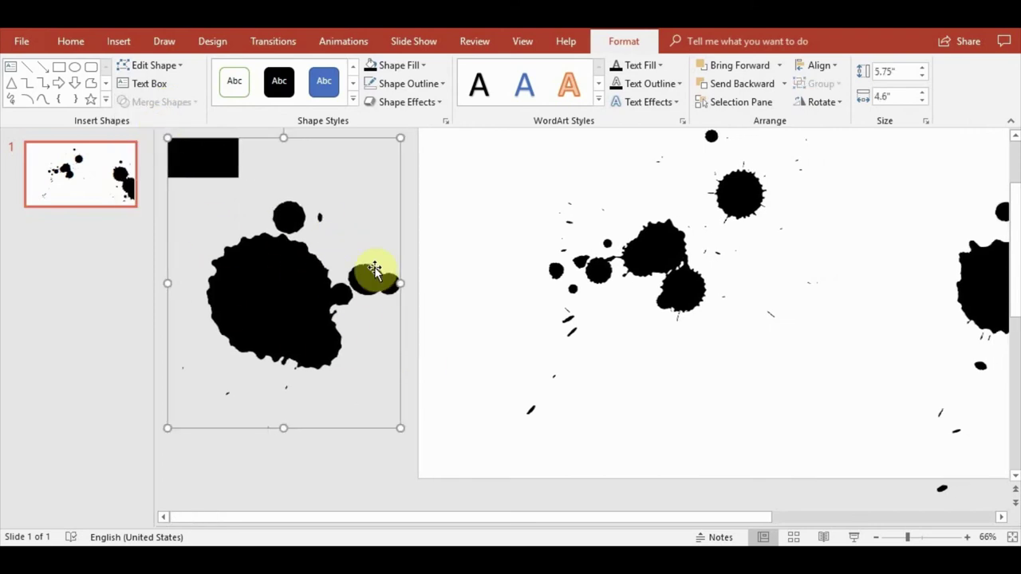
- Enlarge the central splash cluster to 496 pt and shift it left
click(670, 293)
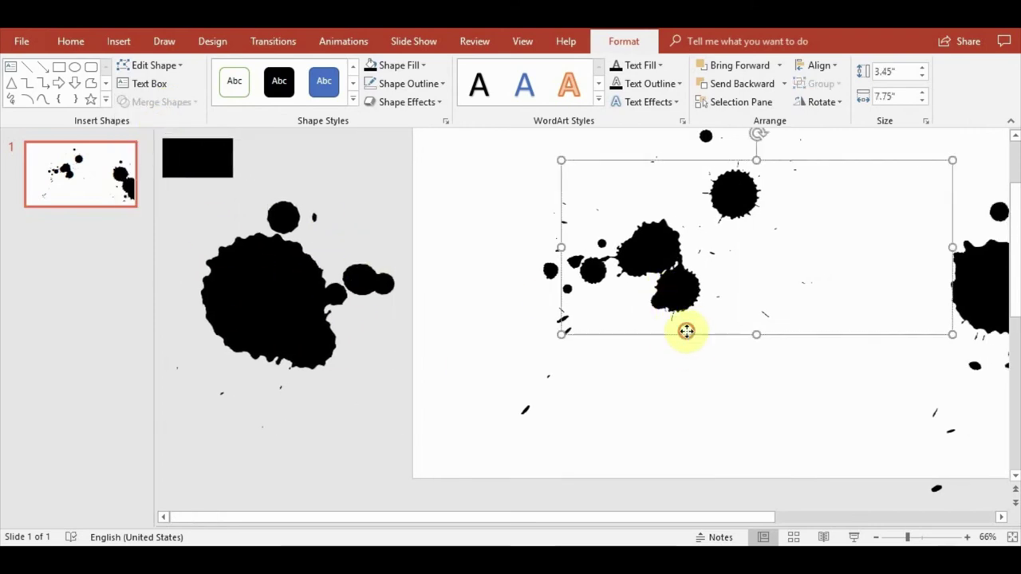
click(34, 38)
click(33, 35)
click(67, 41)
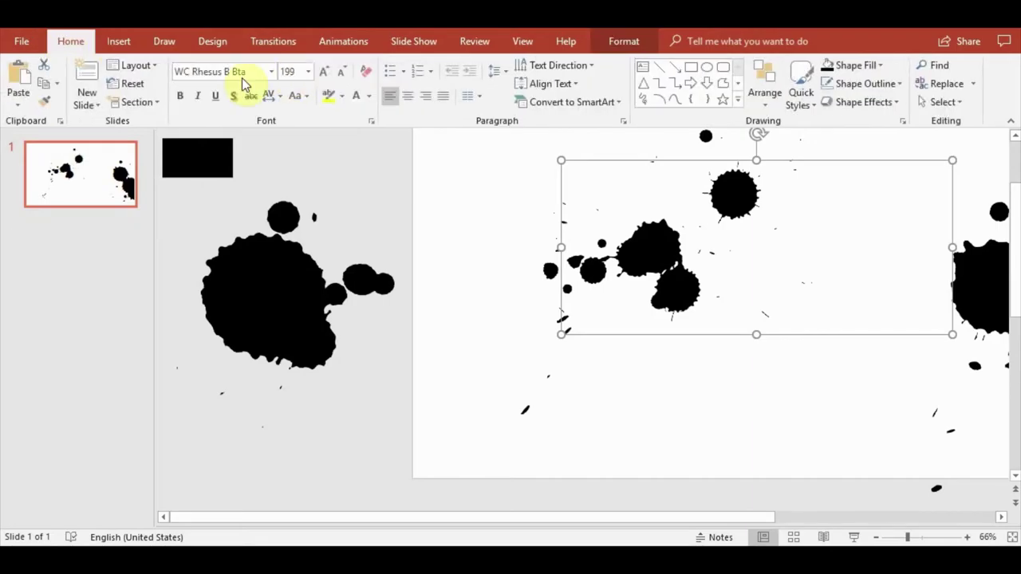
click(327, 73)
click(327, 74)
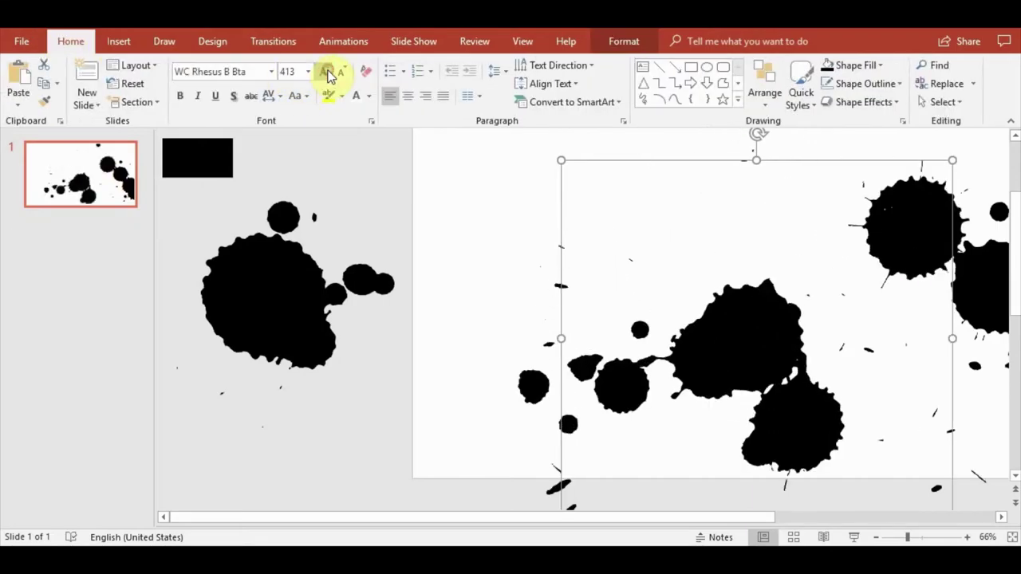
click(331, 75)
drag(654, 155, 580, 155)
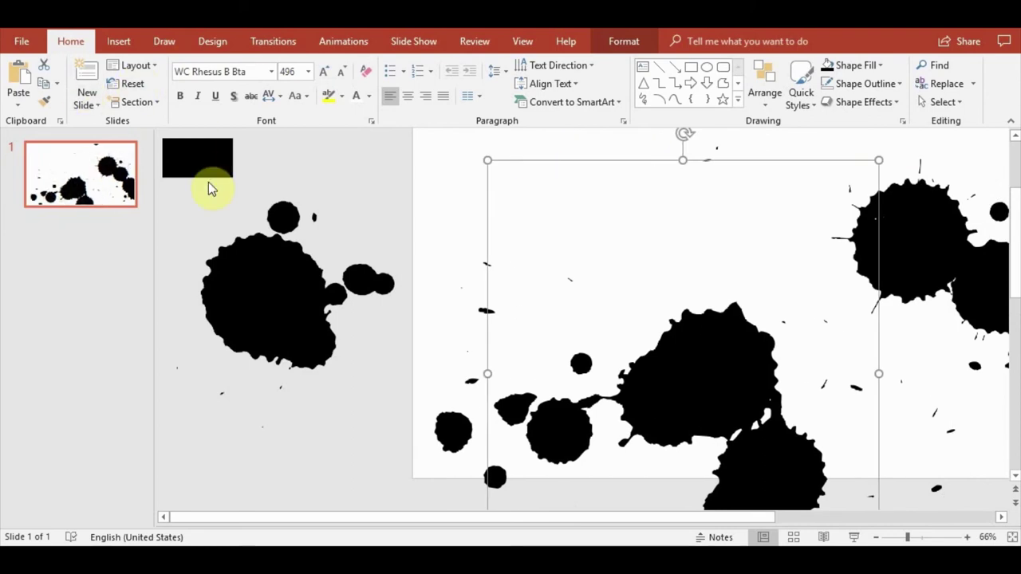
click(182, 275)
- Insert a small blue square above the central splash and select both
click(118, 42)
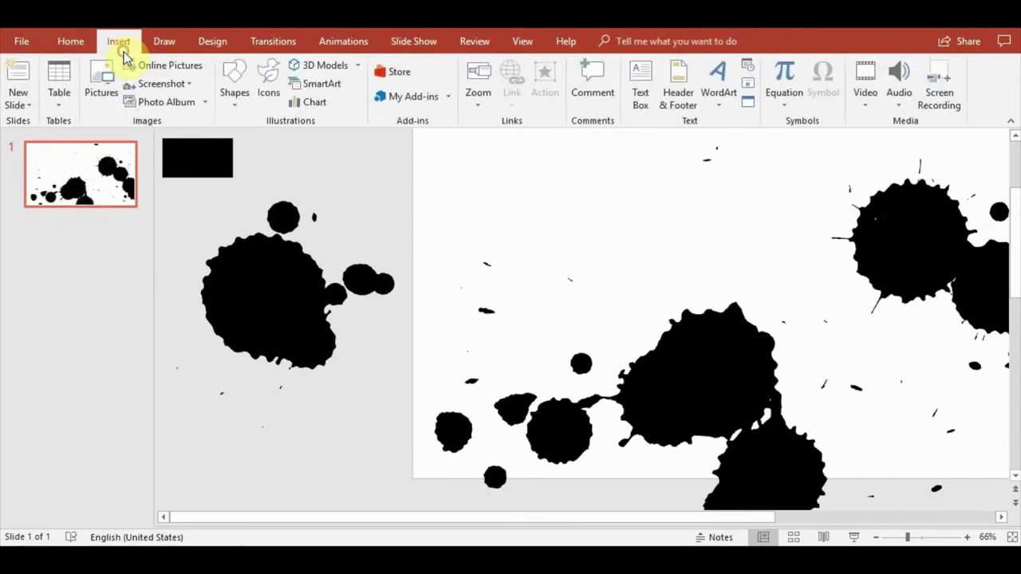
click(235, 103)
click(269, 136)
click(278, 138)
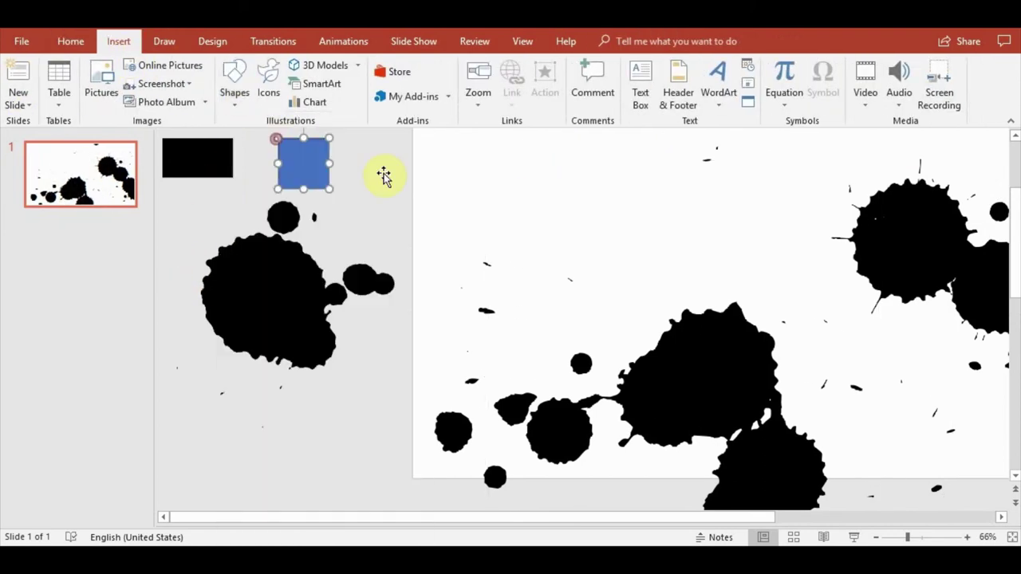
drag(333, 160, 612, 159)
shift+click(688, 392)
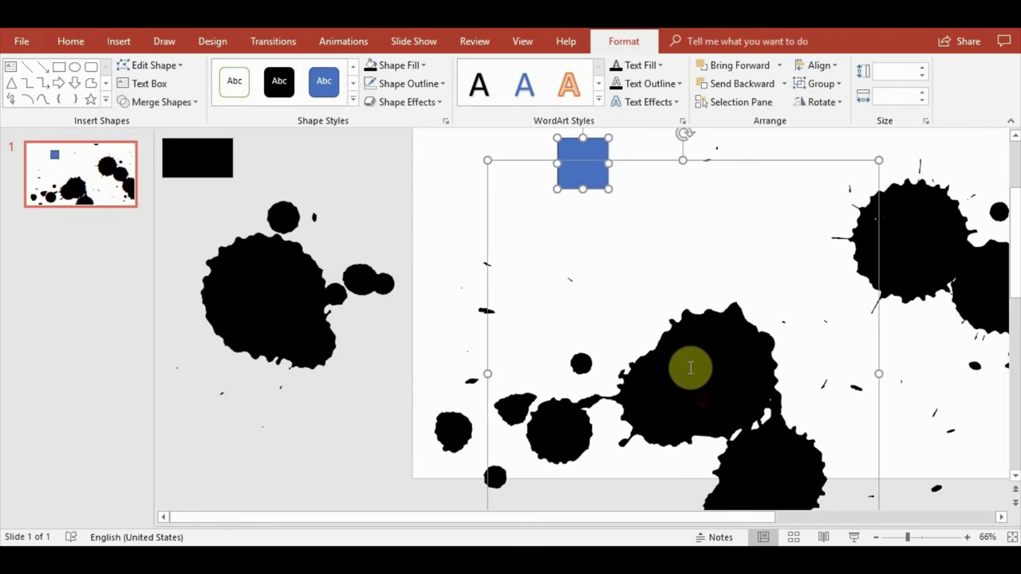
- Shift the splash cluster up-left and union the blue bar with the splatter
click(163, 102)
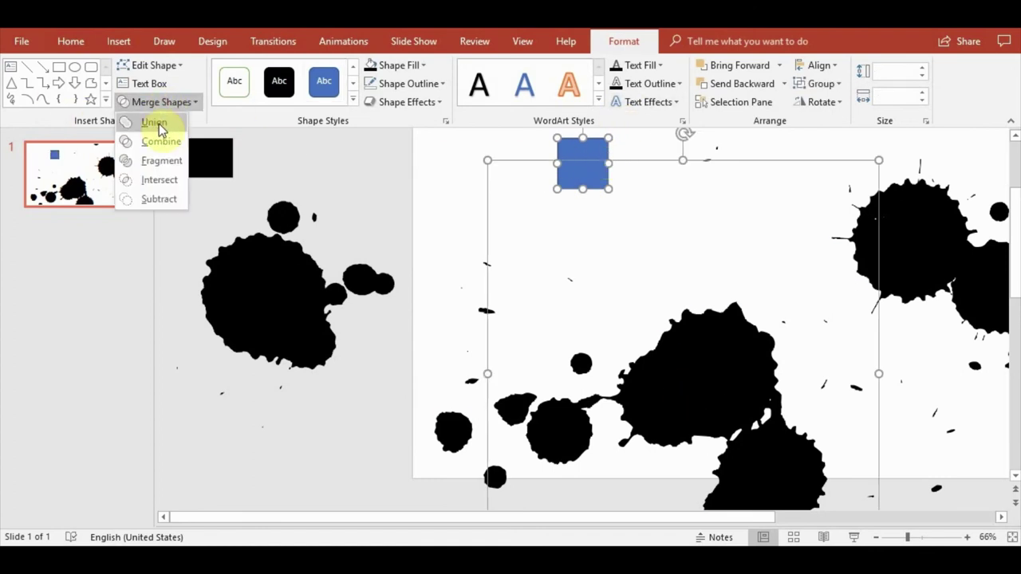
click(255, 153)
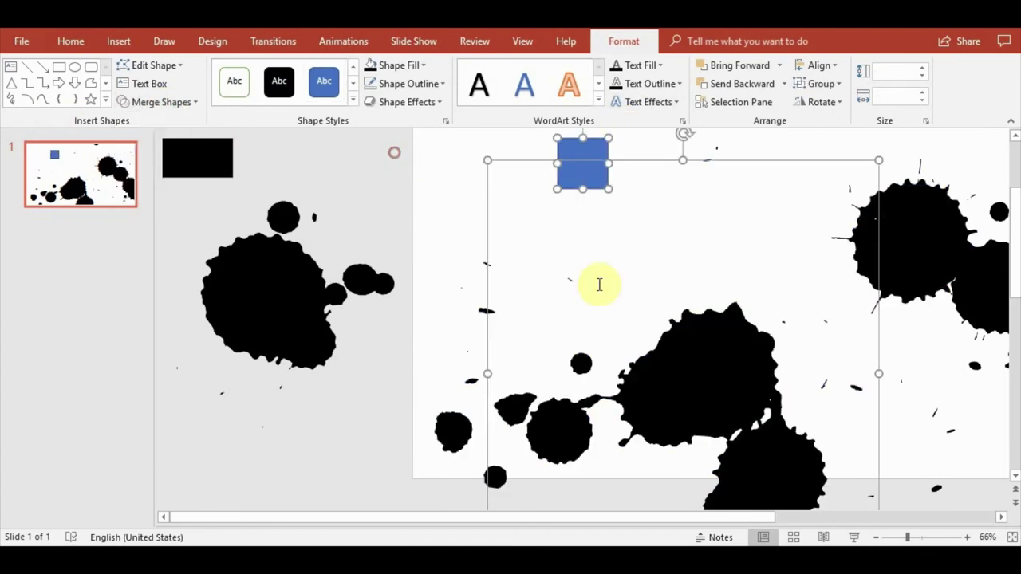
click(398, 204)
drag(737, 396, 475, 221)
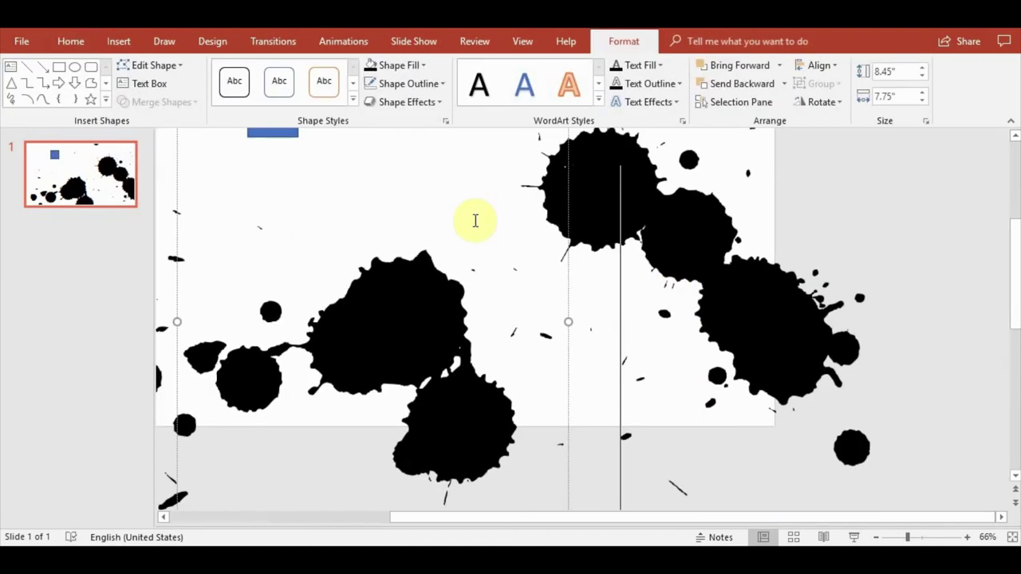
shift+click(283, 132)
click(167, 102)
click(166, 125)
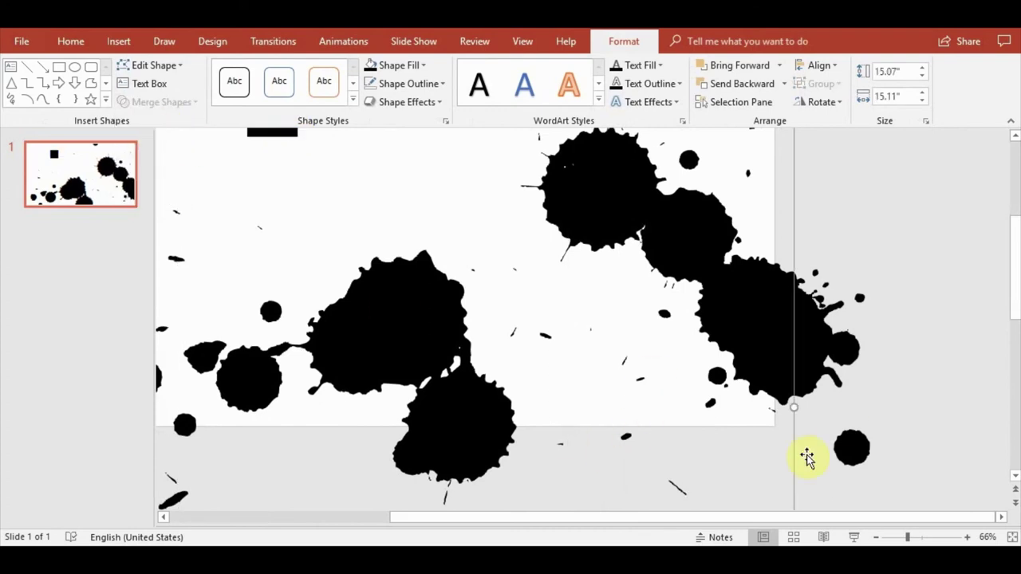
- Resize the merged splatter by its corner to about 8.07" × 8.09"
scroll(797, 455, down, 5)
scroll(803, 494, down, 2)
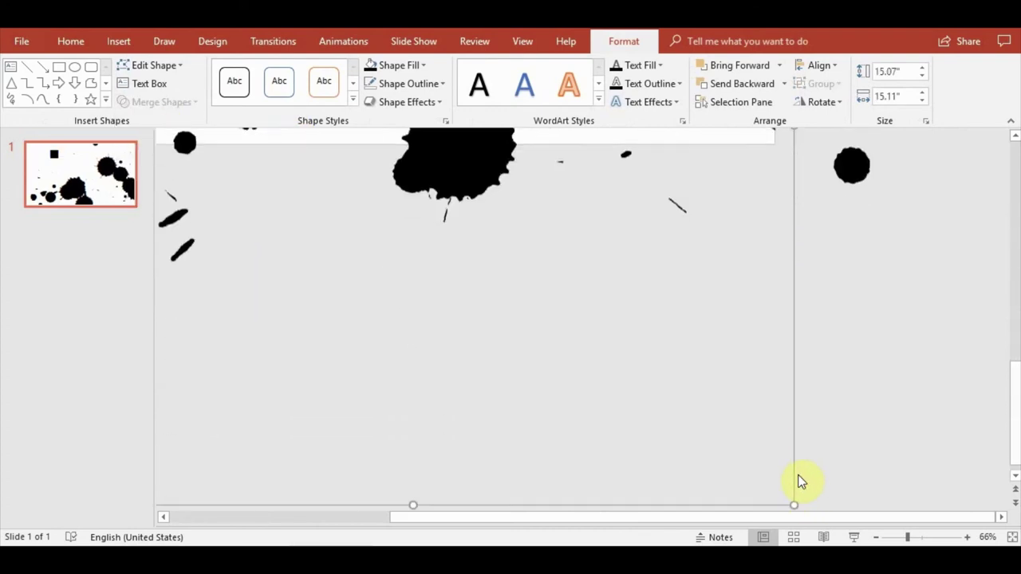
drag(793, 497, 392, 186)
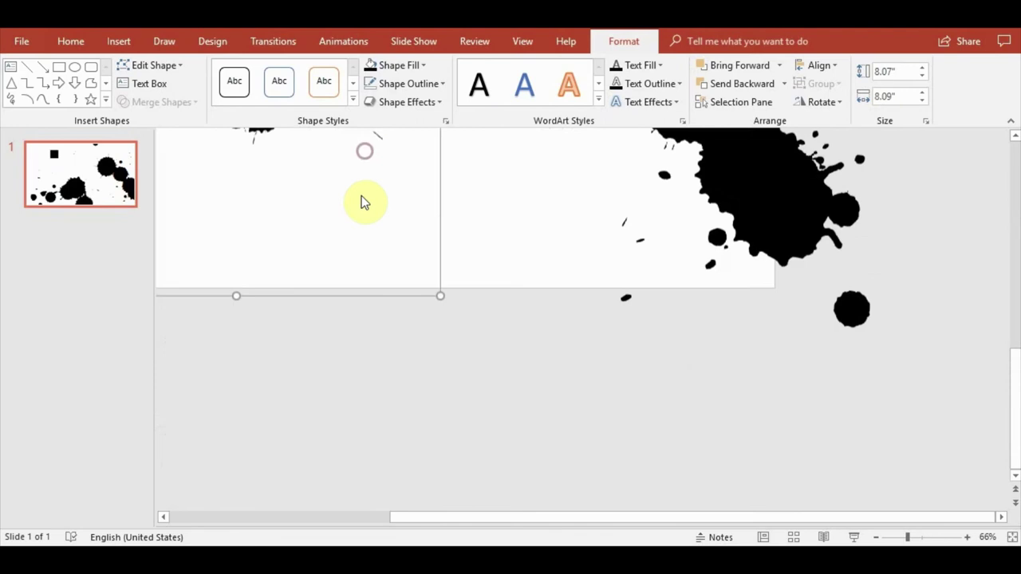
scroll(383, 239, up, 10)
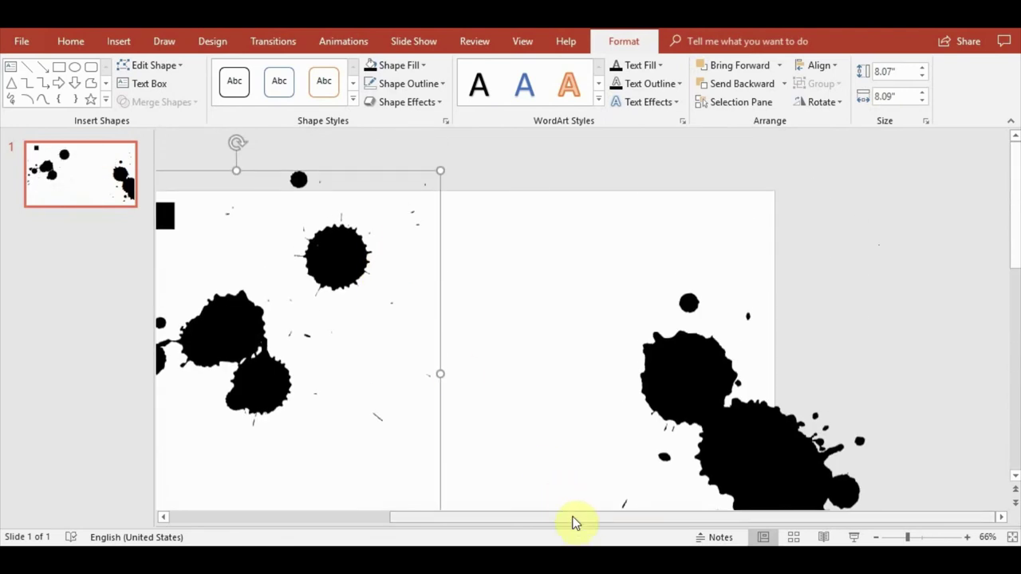
- Move the right splatter inside the slide
click(857, 446)
scroll(868, 391, down, 2)
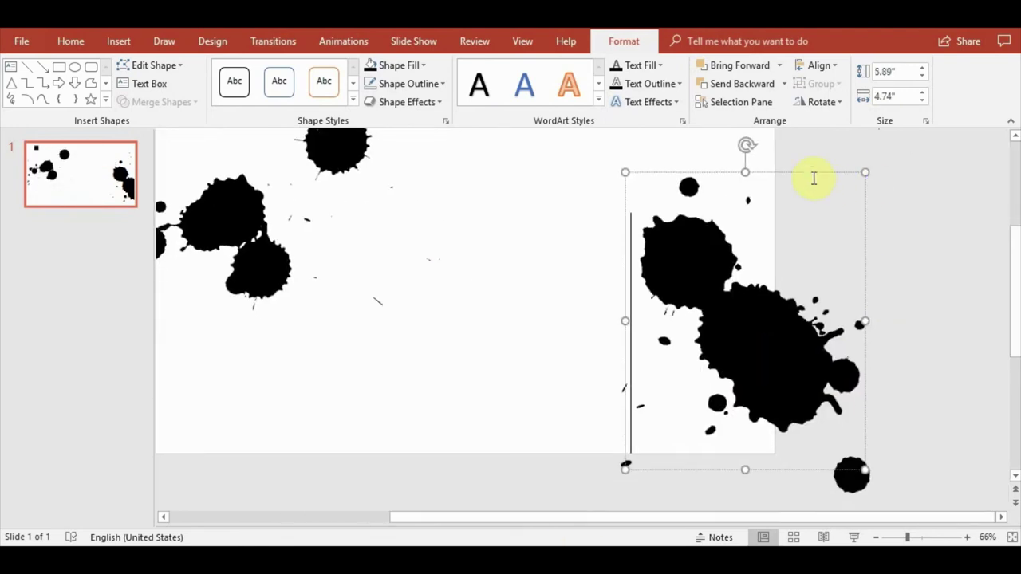
drag(813, 178, 695, 146)
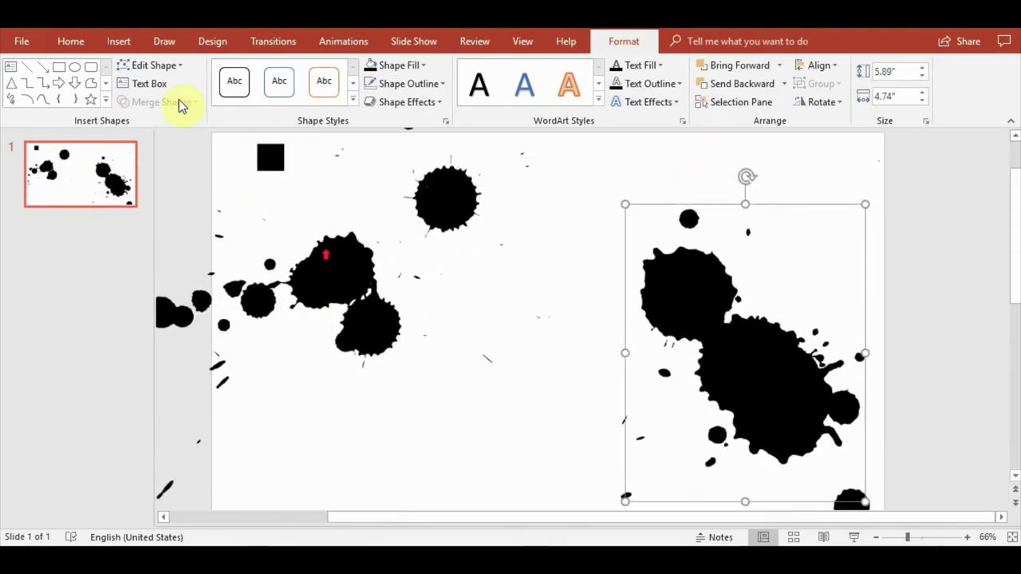
click(532, 485)
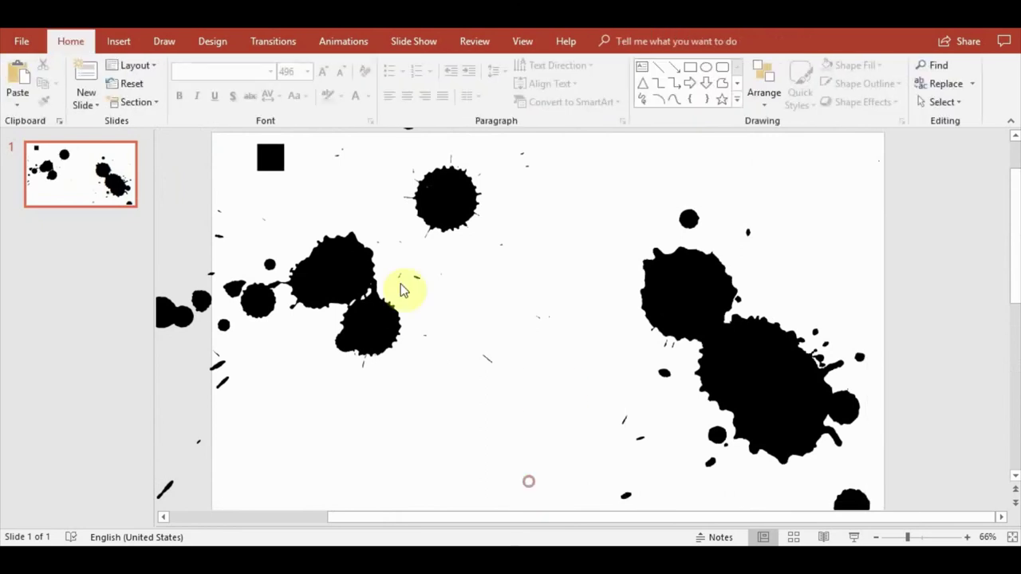
- Draw a rectangle at the slide's top right and union it with the right splatter
click(136, 44)
click(239, 100)
click(273, 138)
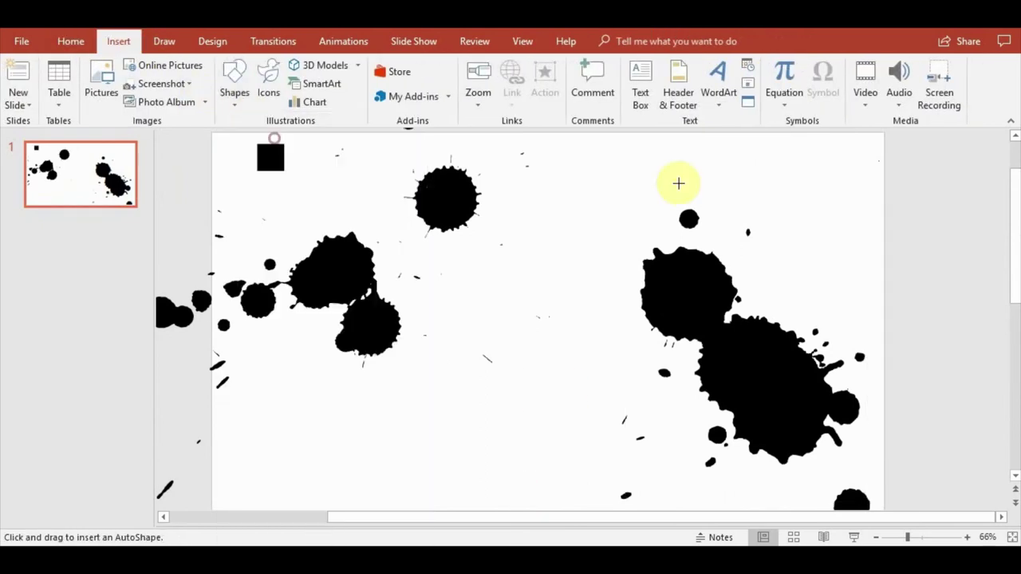
drag(818, 184, 895, 247)
shift+click(777, 333)
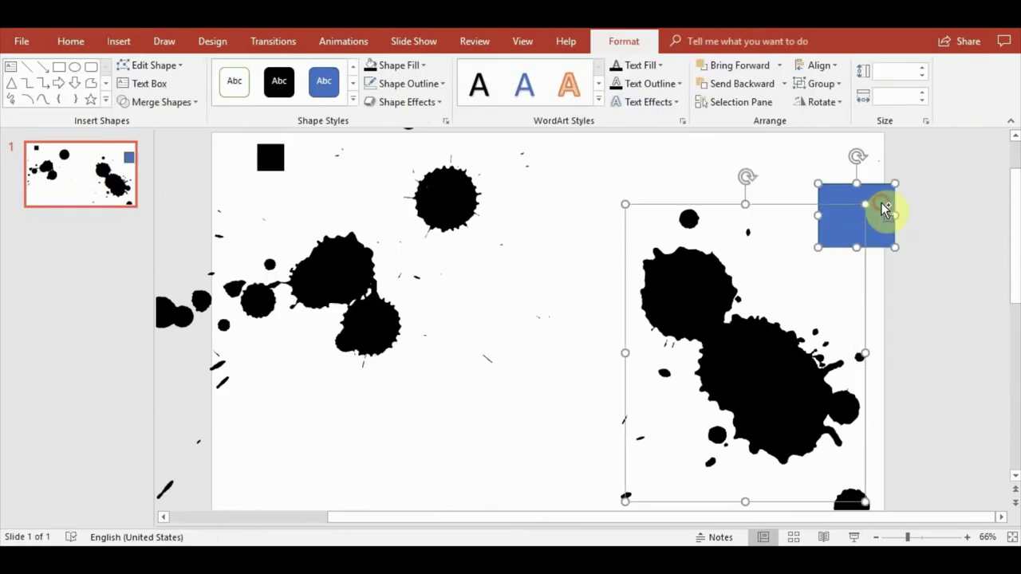
click(182, 102)
click(165, 126)
scroll(748, 257, left, 3)
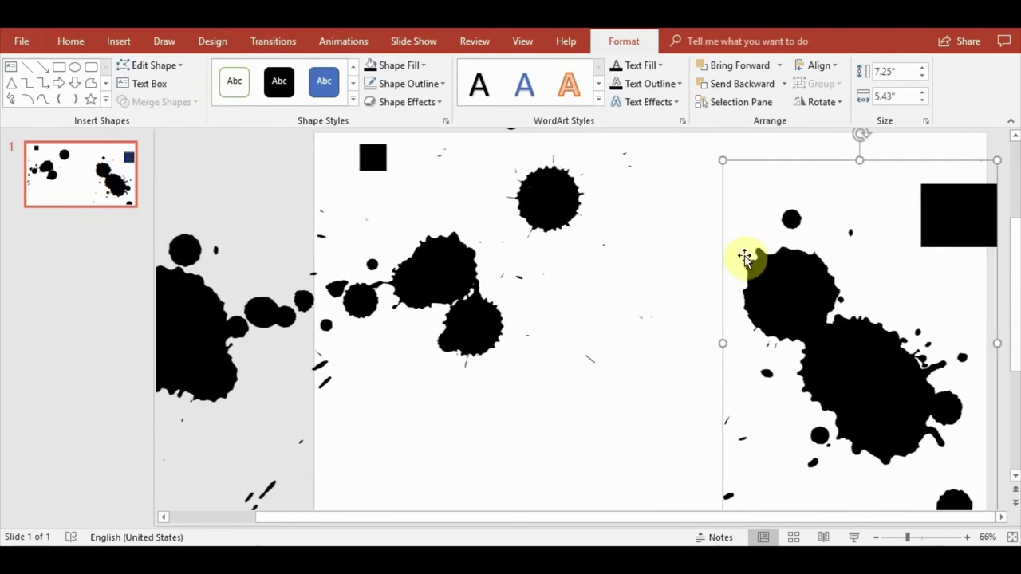
click(596, 417)
- Draw a rectangle over the stray black square at the top left
scroll(527, 370, up, 1)
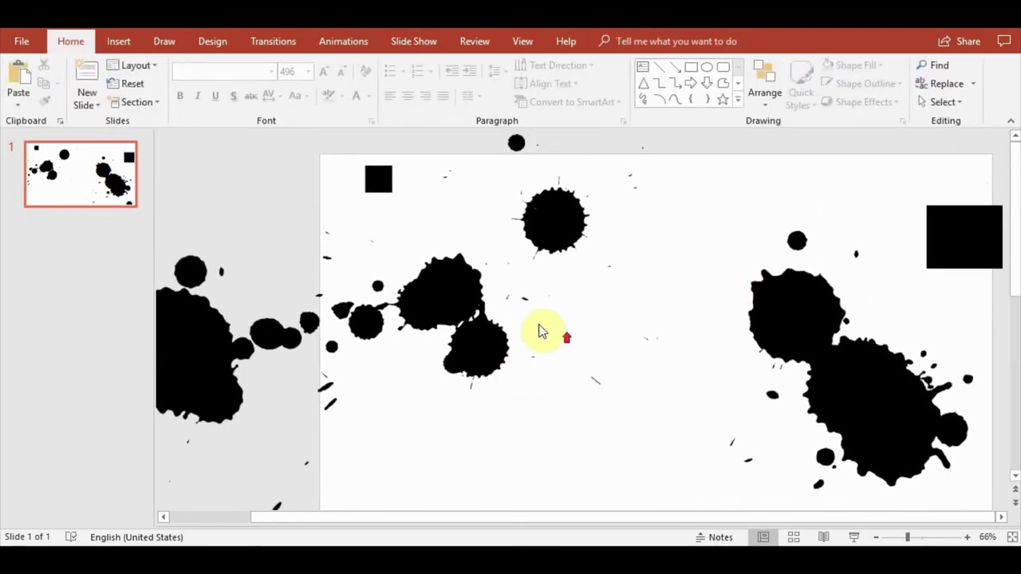
click(481, 285)
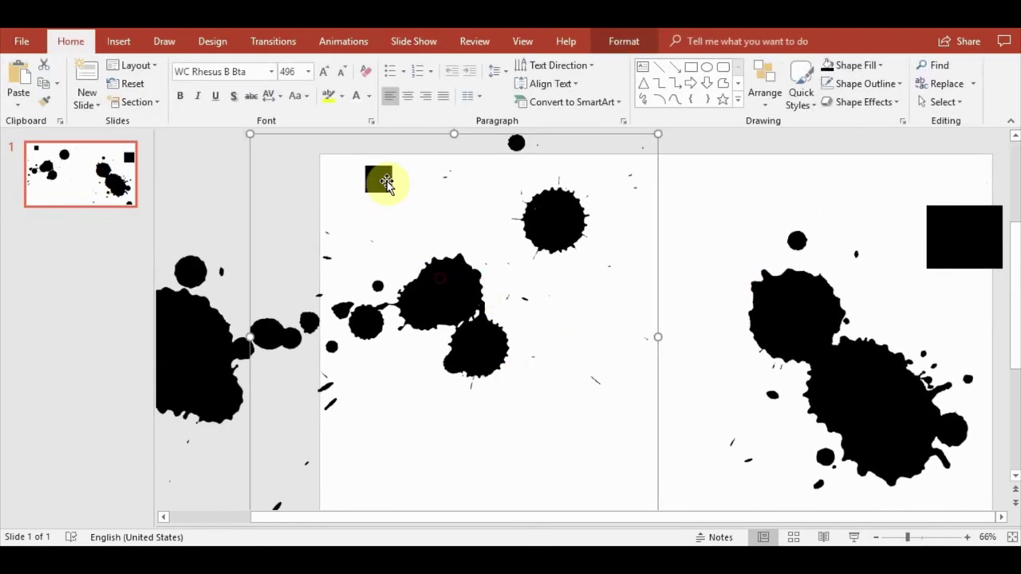
click(675, 159)
click(120, 44)
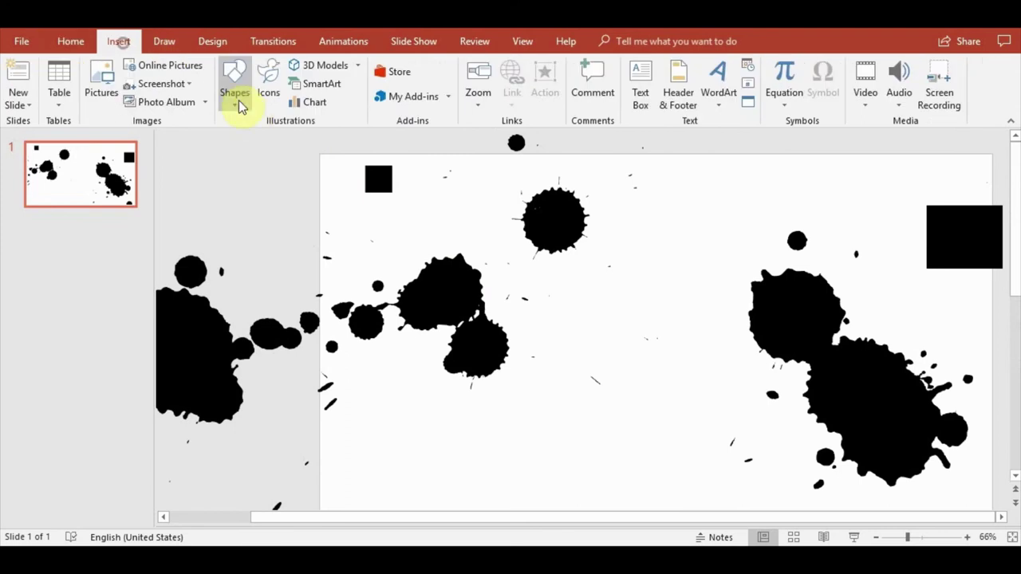
click(236, 94)
click(276, 141)
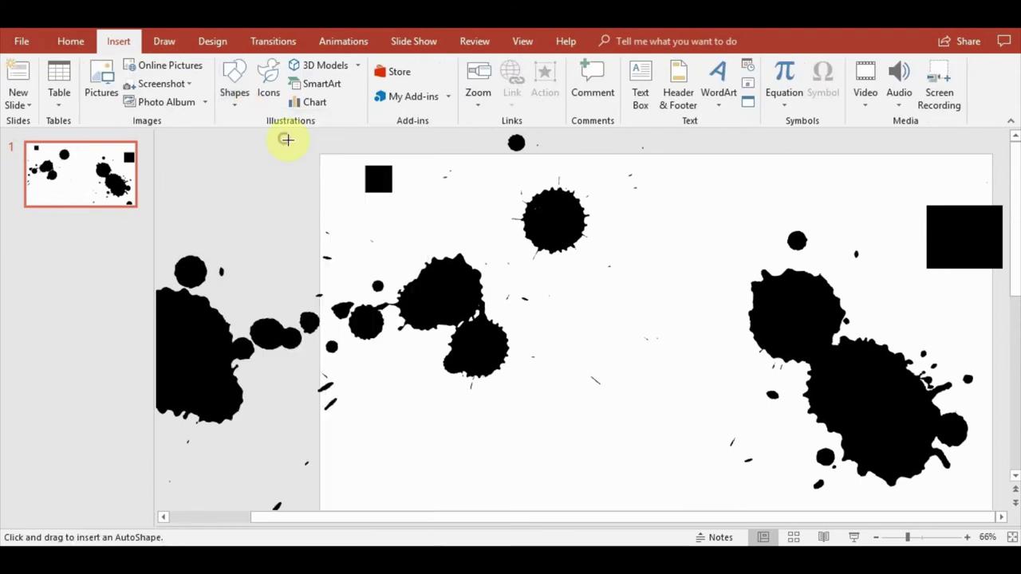
click(235, 89)
click(273, 141)
drag(319, 142, 409, 208)
- Subtract the rectangle from the splatter, cutting out the stray square
click(417, 230)
shift+click(365, 154)
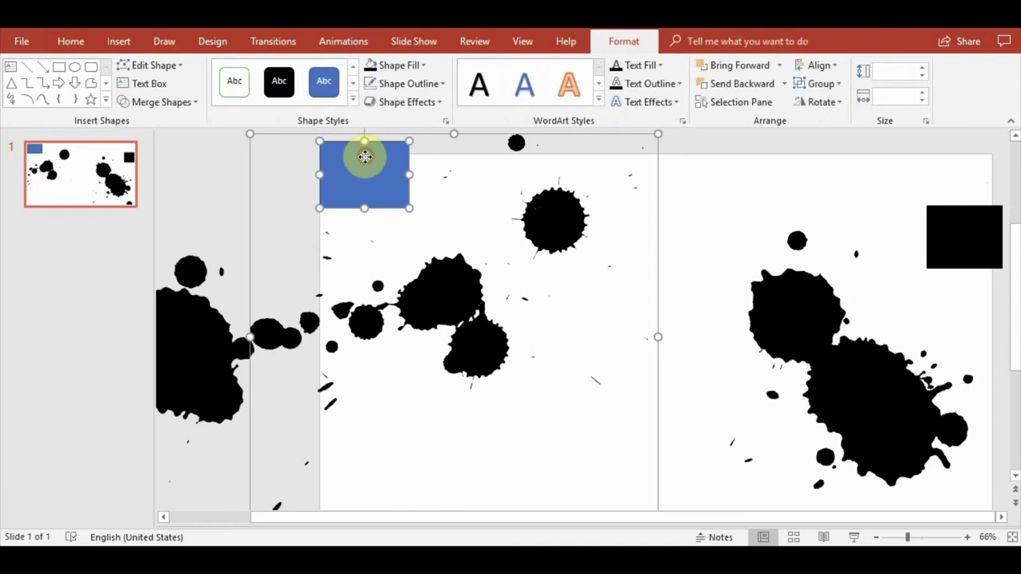
click(165, 102)
click(151, 200)
click(208, 178)
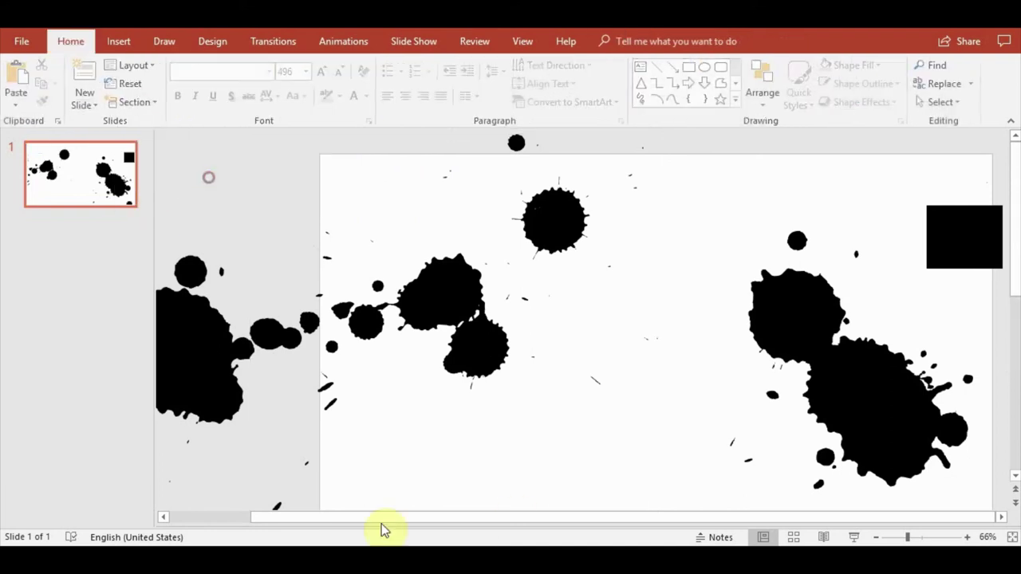
drag(510, 517, 319, 511)
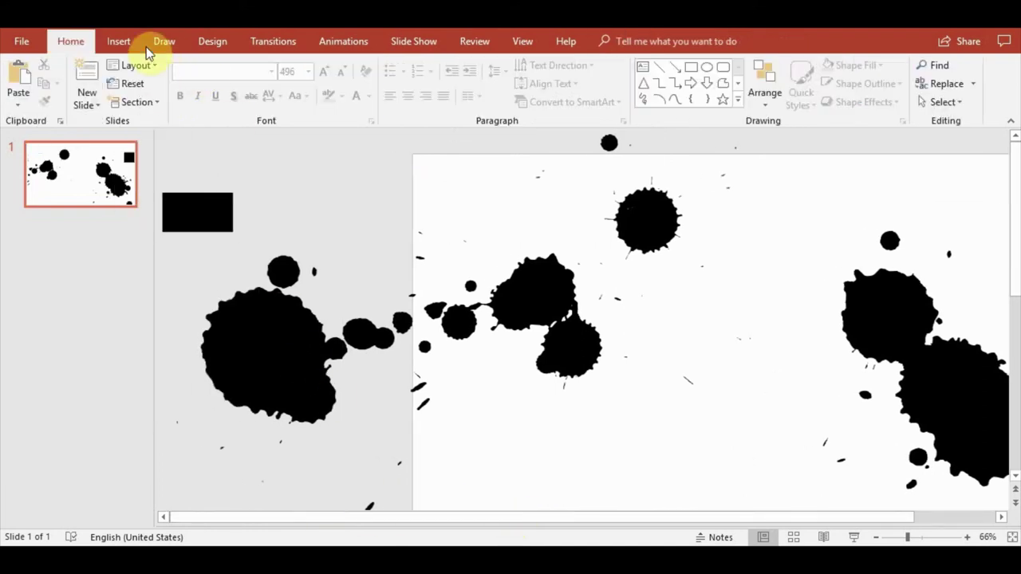
- Subtract a rectangle drawn over the black bar from the left ink blob
click(119, 41)
click(233, 94)
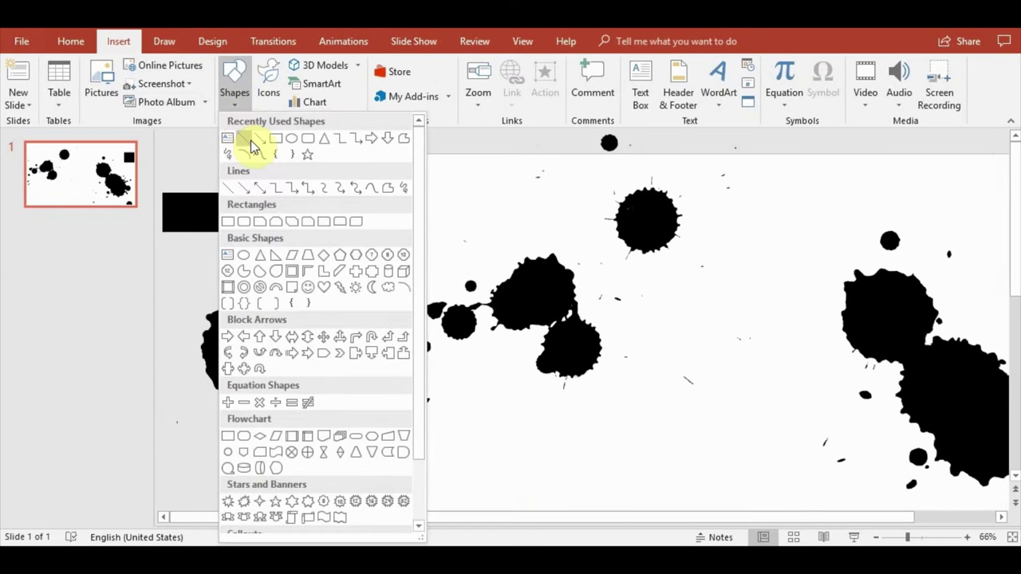
click(278, 141)
drag(277, 164, 150, 250)
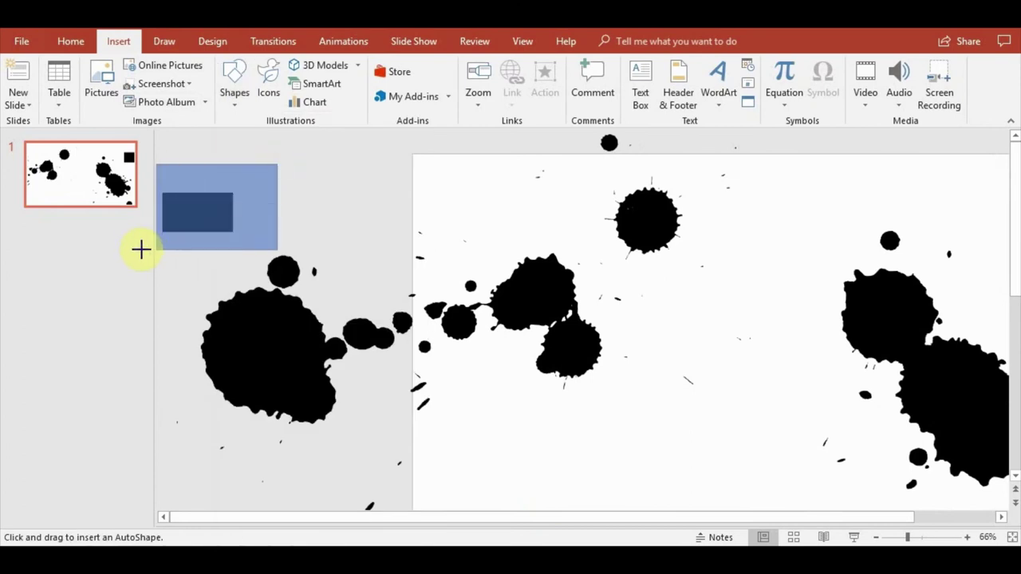
shift+click(236, 359)
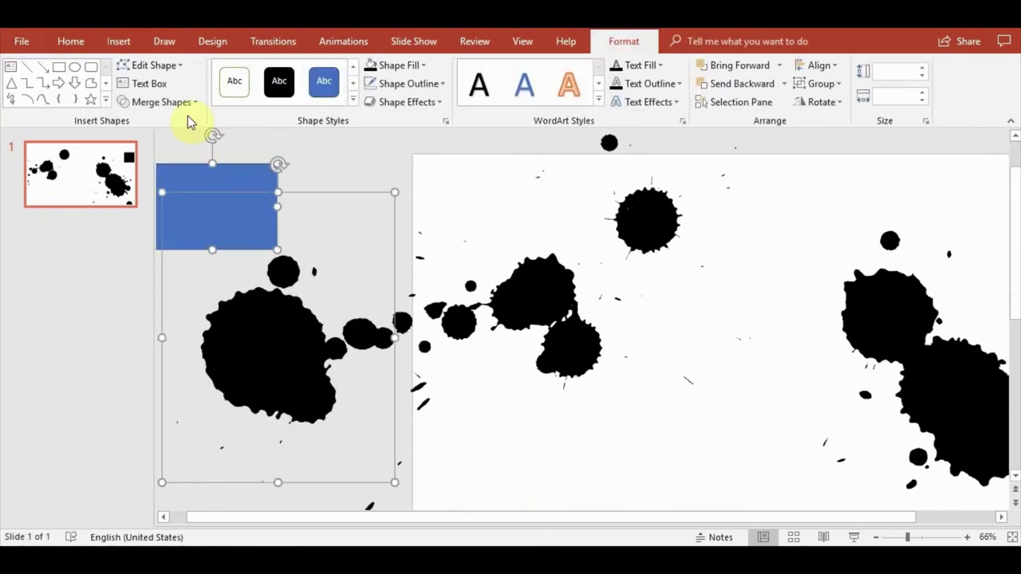
click(180, 102)
click(158, 199)
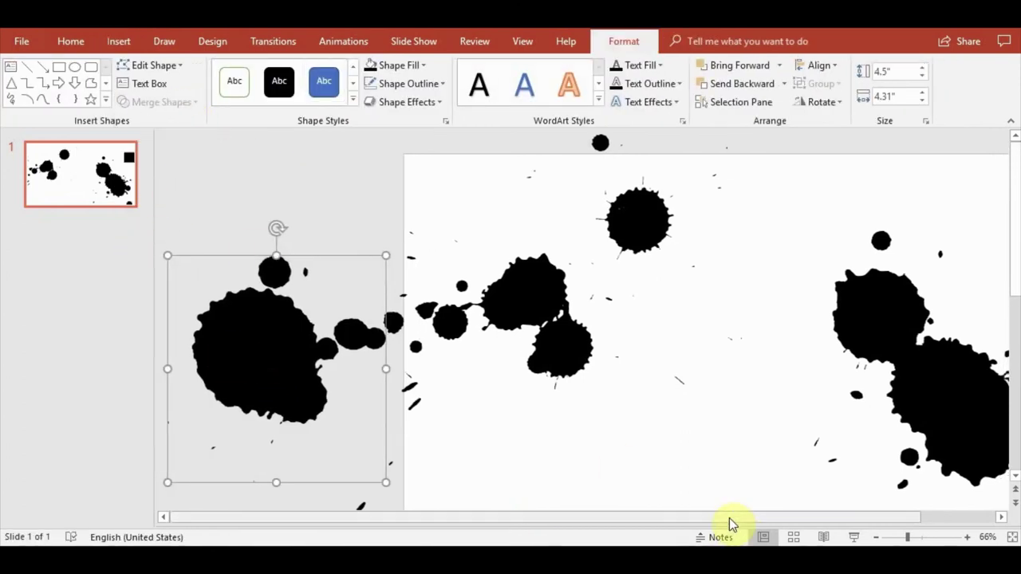
drag(729, 517, 905, 518)
click(282, 205)
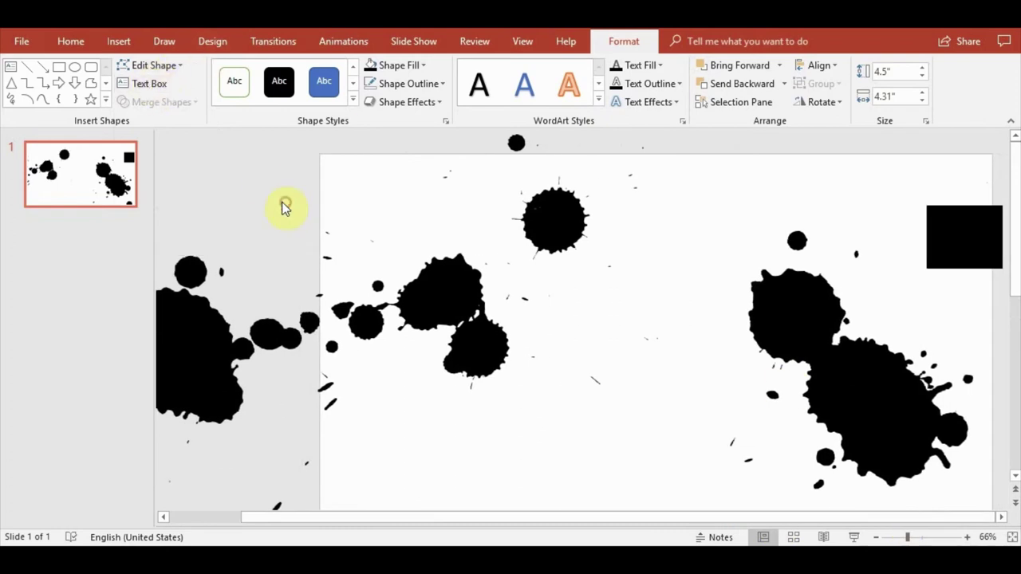
- Subtract a rectangle from the right splatter's top-right black block, then shift the middle splatter right
click(119, 41)
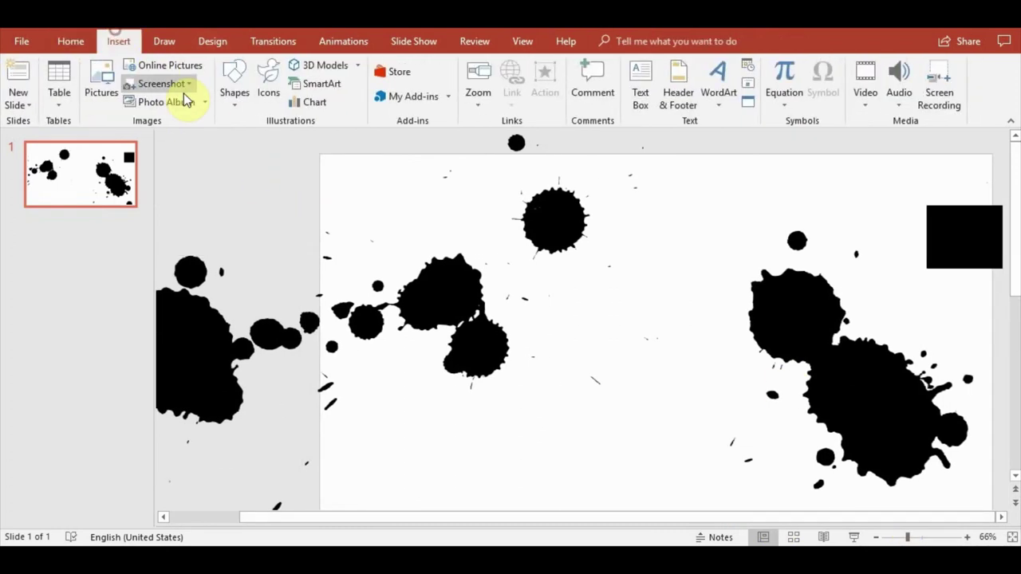
click(236, 100)
click(276, 139)
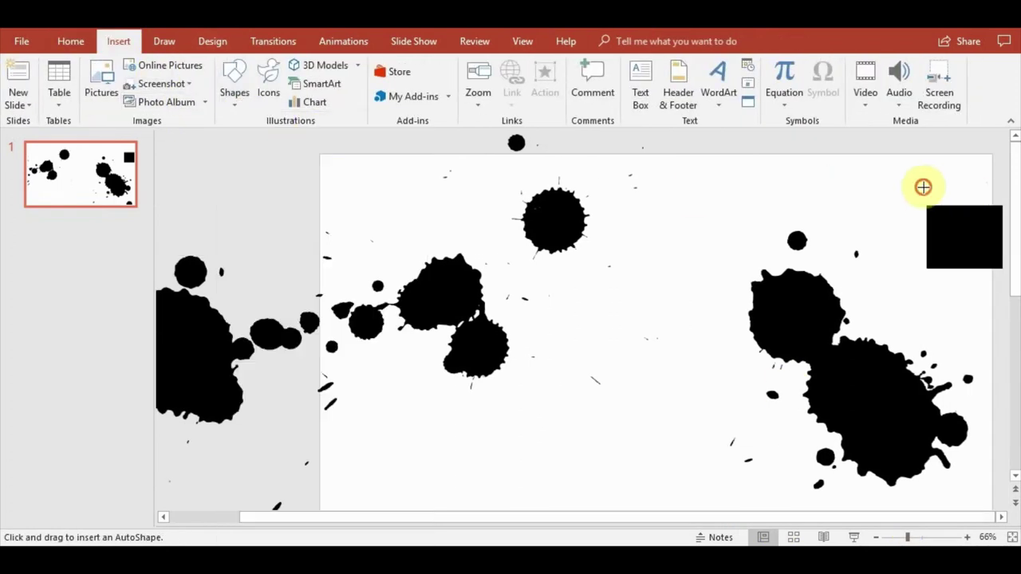
drag(923, 183, 1007, 299)
shift+click(893, 415)
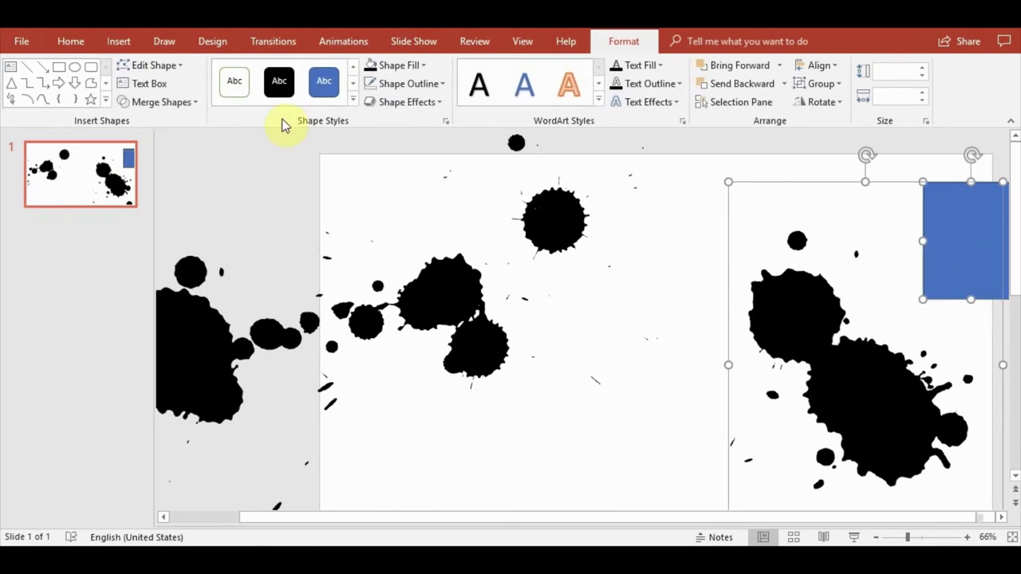
click(177, 102)
click(160, 199)
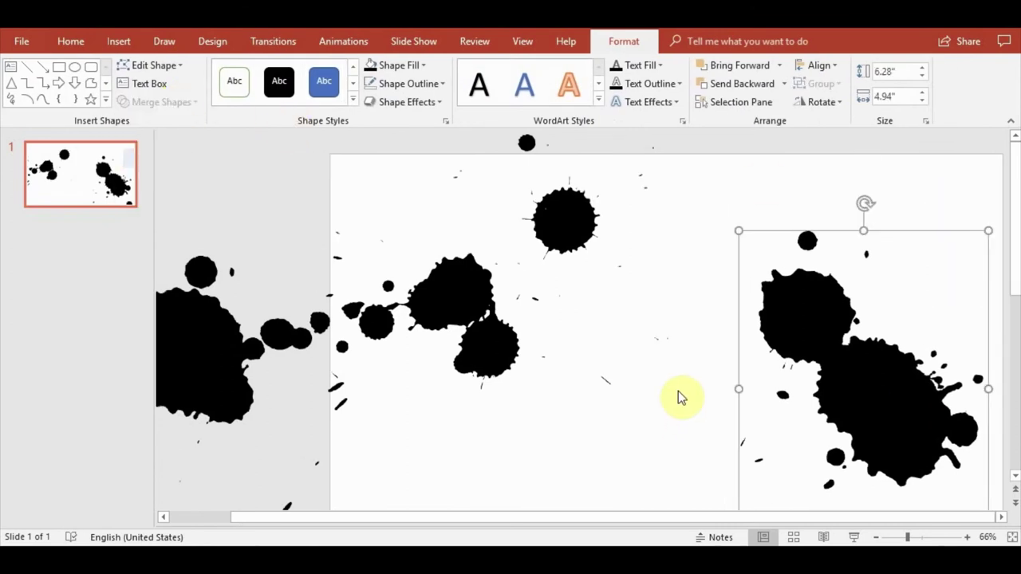
drag(429, 323, 613, 351)
- Drag the right and left splatters onto the middle one, then marquee-select all splatters
scroll(980, 445, down, 1)
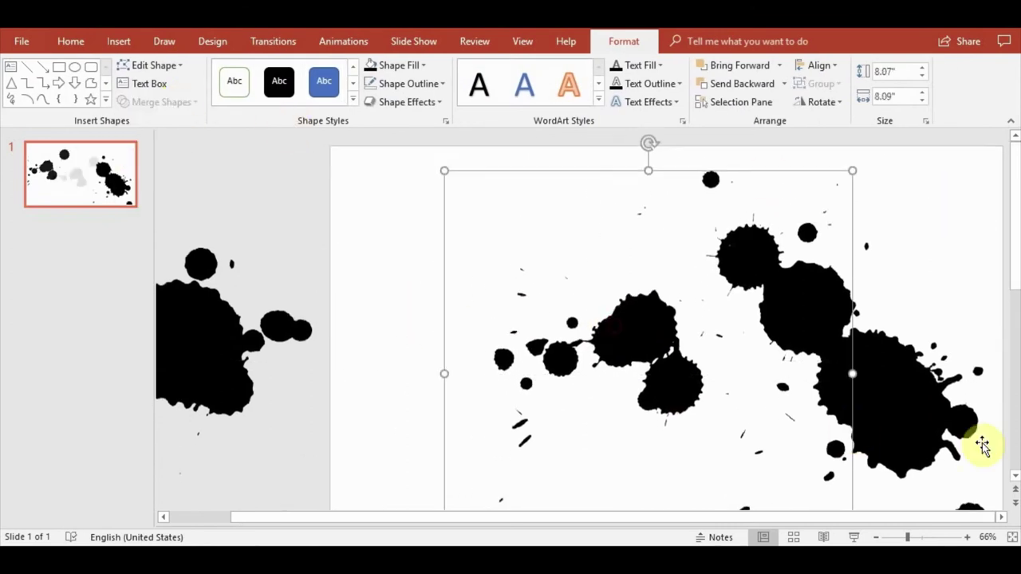
click(913, 413)
drag(913, 412, 775, 343)
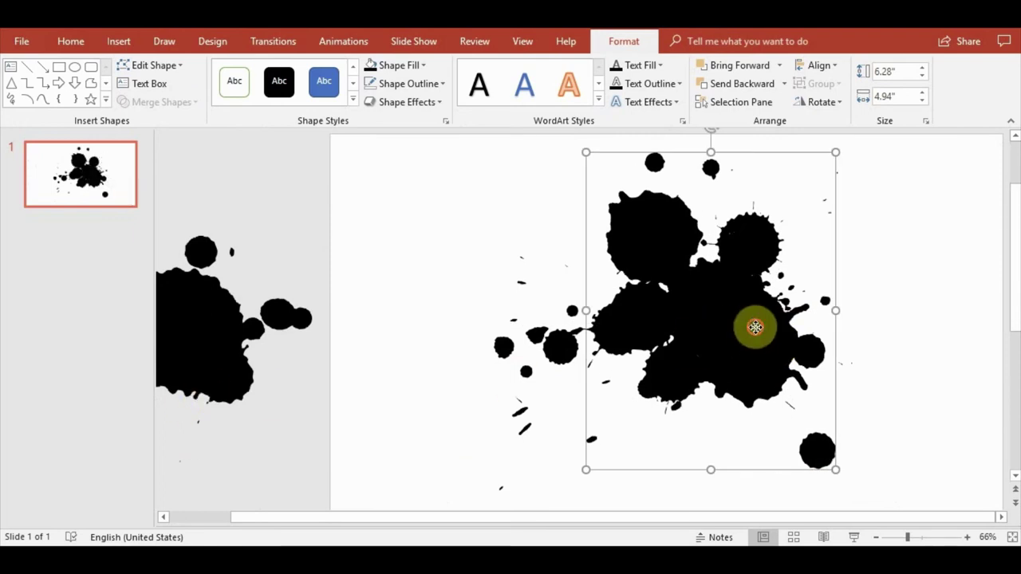
mouse_move(755, 326)
mouse_down()
mouse_move(723, 354)
mouse_move(728, 339)
mouse_up()
mouse_move(160, 375)
mouse_down()
mouse_move(709, 280)
mouse_move(736, 307)
mouse_up()
click(905, 421)
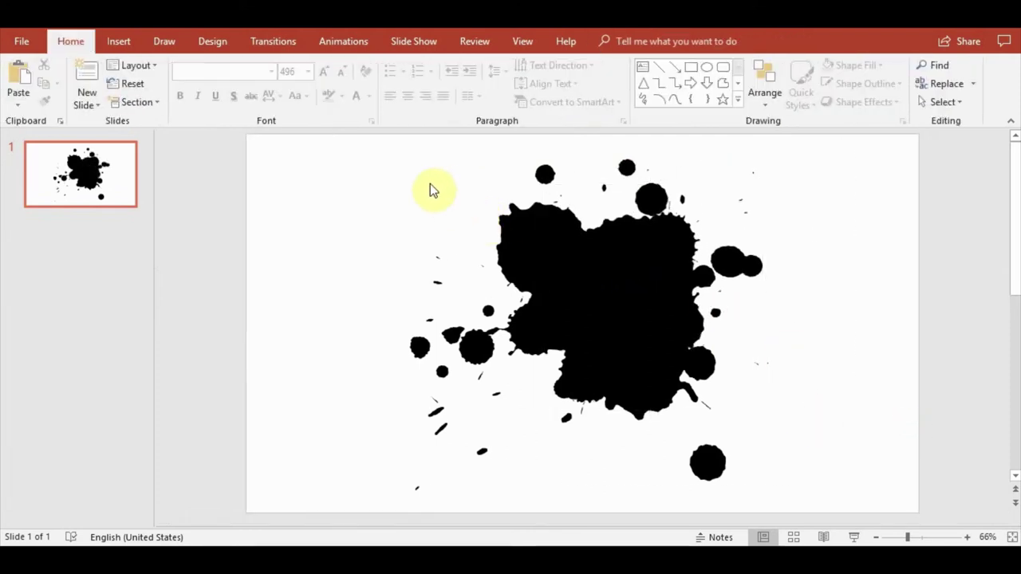
drag(280, 144, 885, 474)
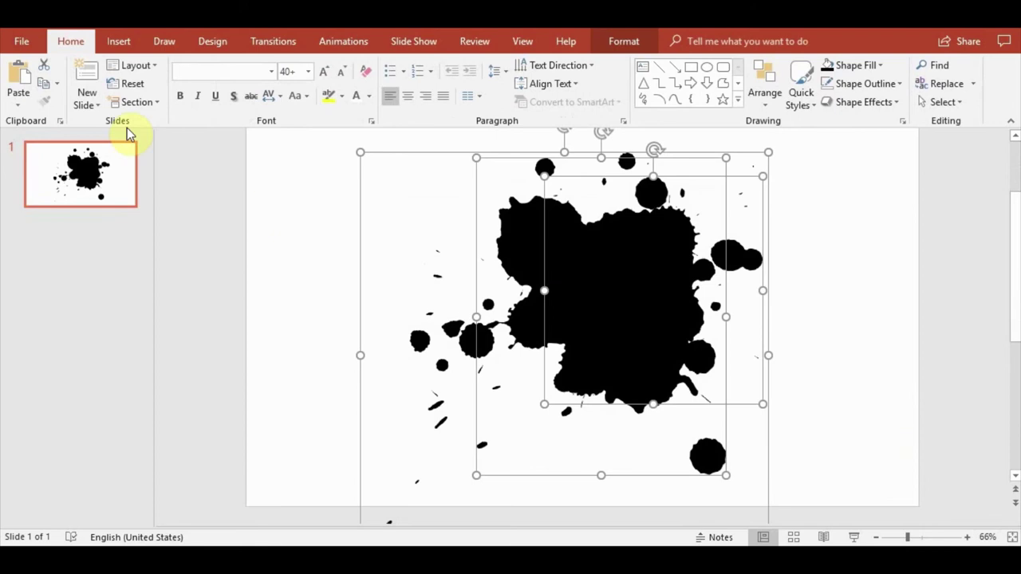
- Union the selected splatters into one 8.07" × 8.09" ink-splash shape
click(622, 40)
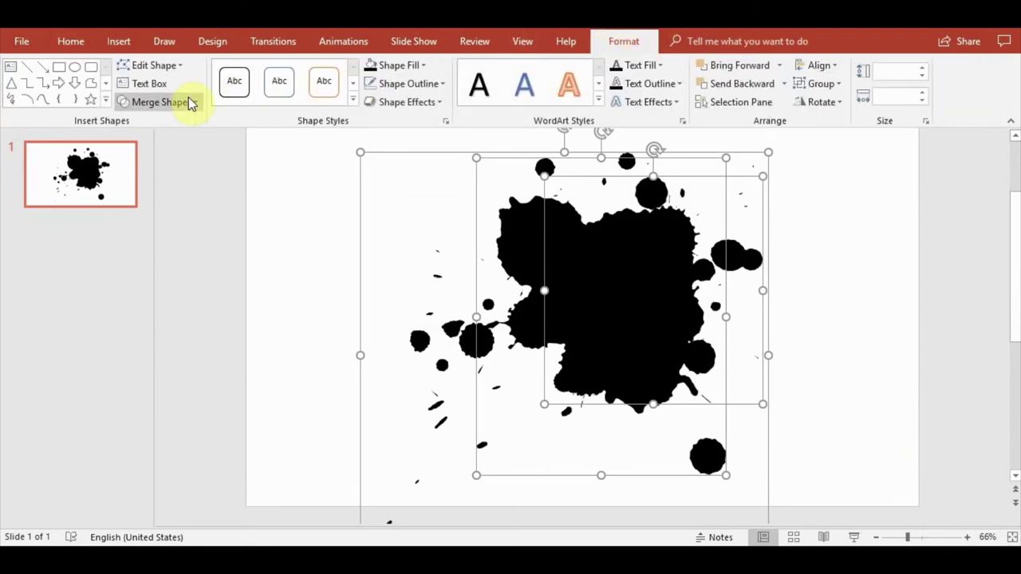
click(193, 101)
click(177, 122)
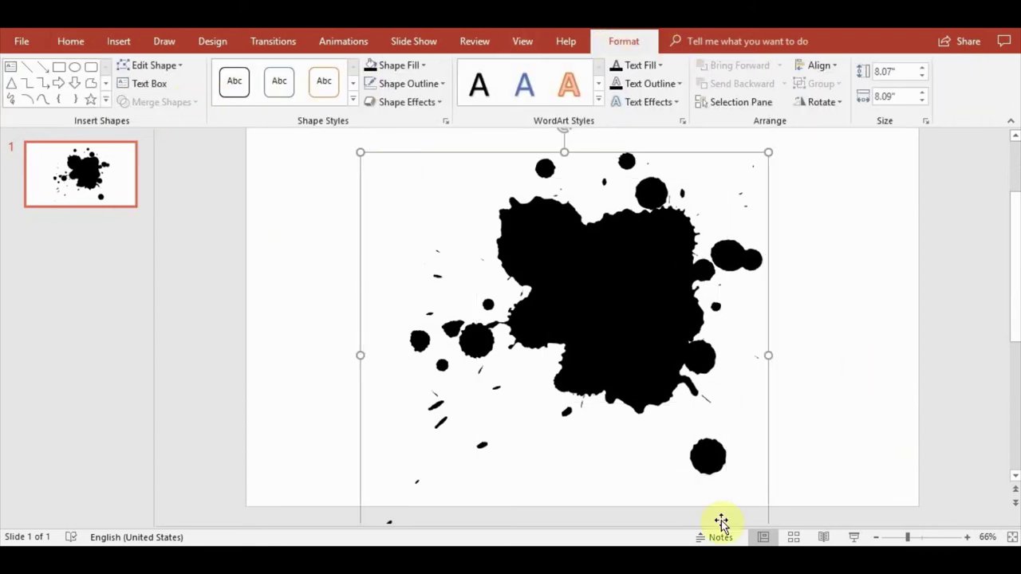
scroll(791, 428, down, 2)
click(852, 394)
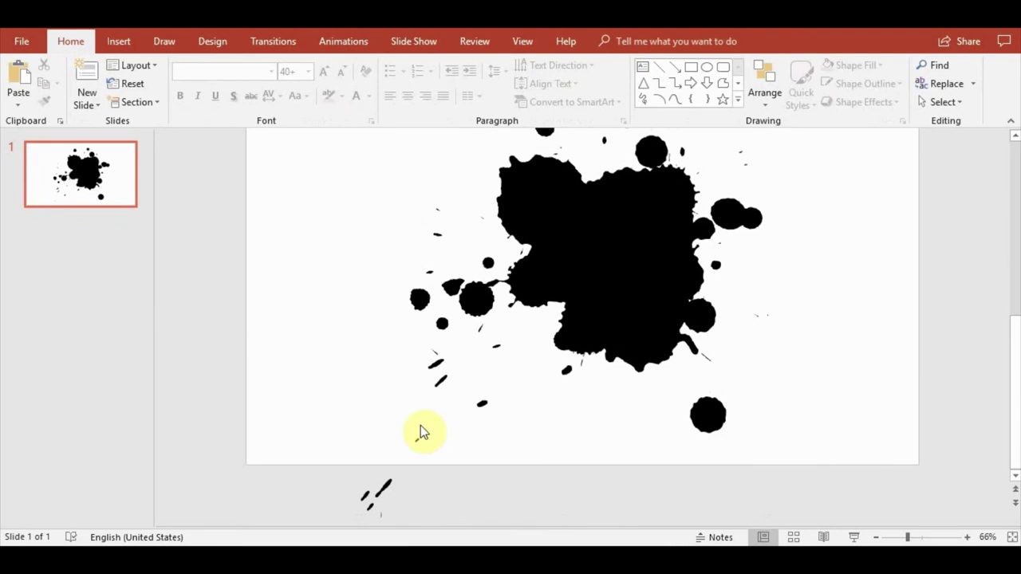
- Subtract a rectangle across the bottom edge, trimming the splash to 6.4" × 7.11", then nudge it left
click(120, 42)
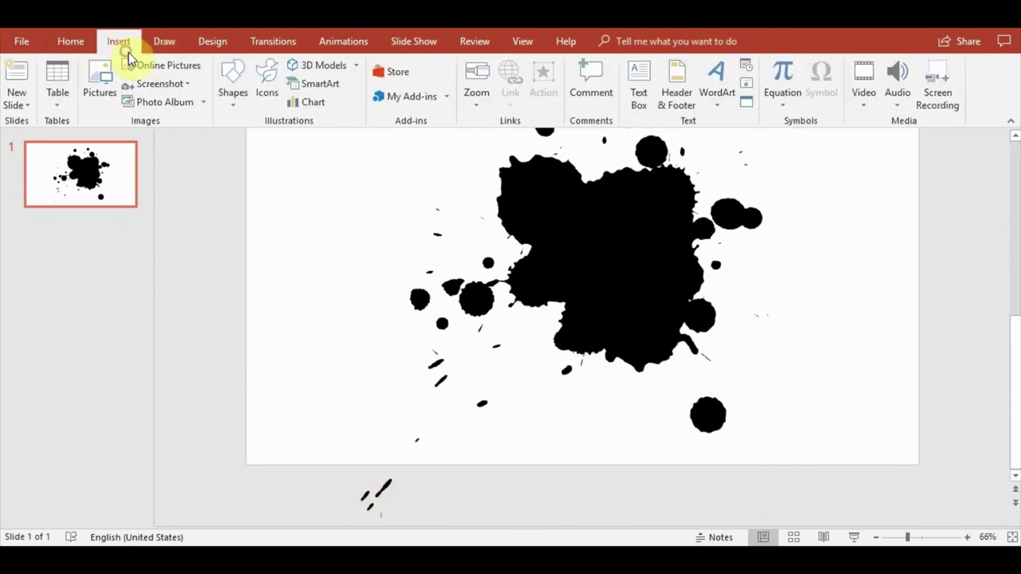
click(257, 94)
click(902, 78)
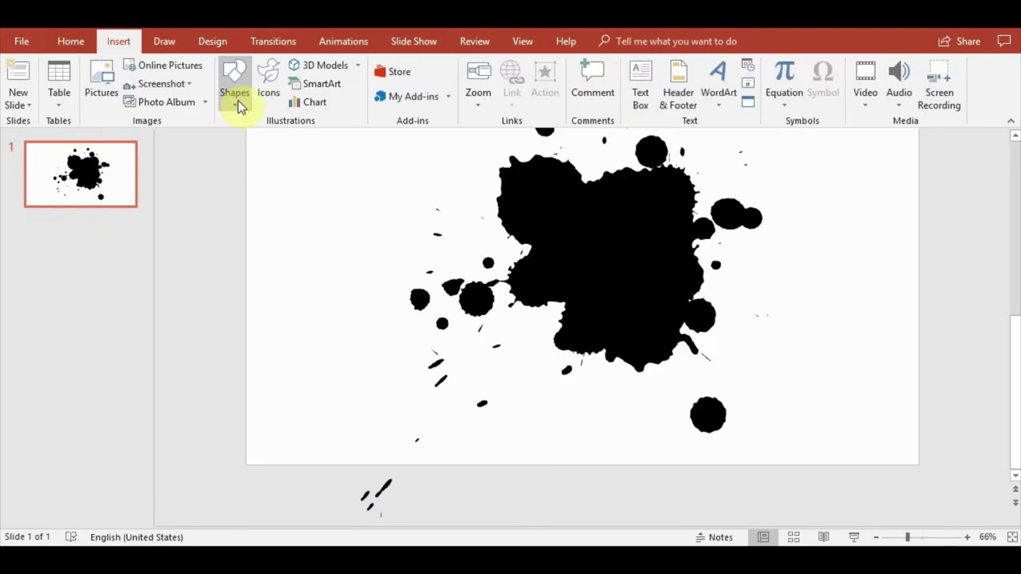
click(234, 86)
click(280, 138)
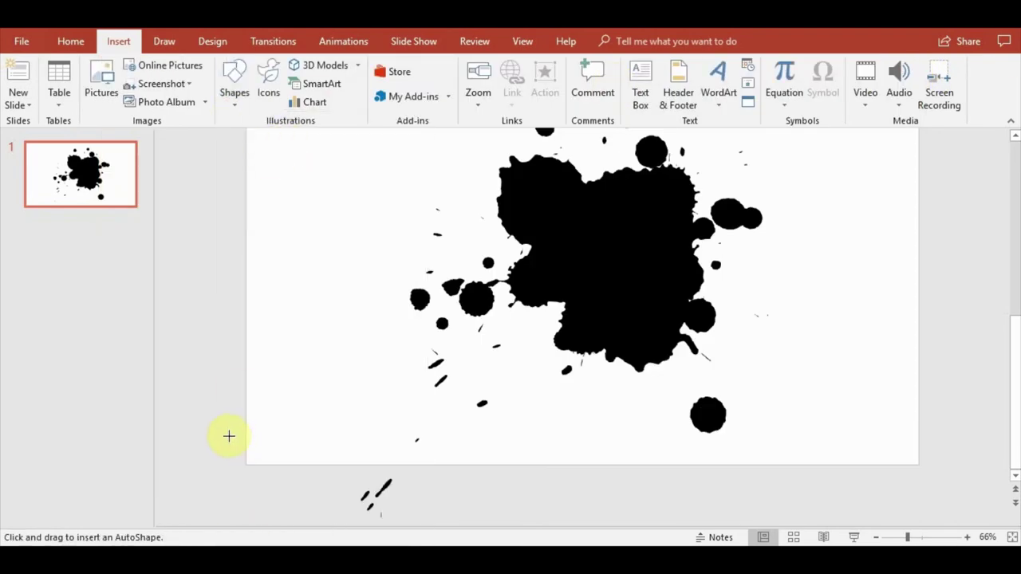
drag(228, 437, 1004, 523)
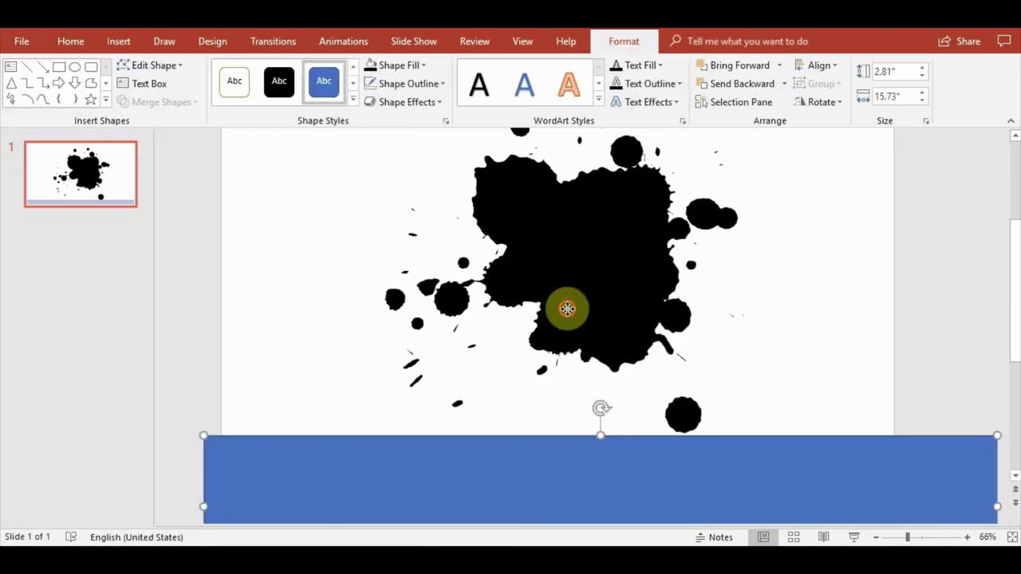
shift+click(819, 489)
click(141, 102)
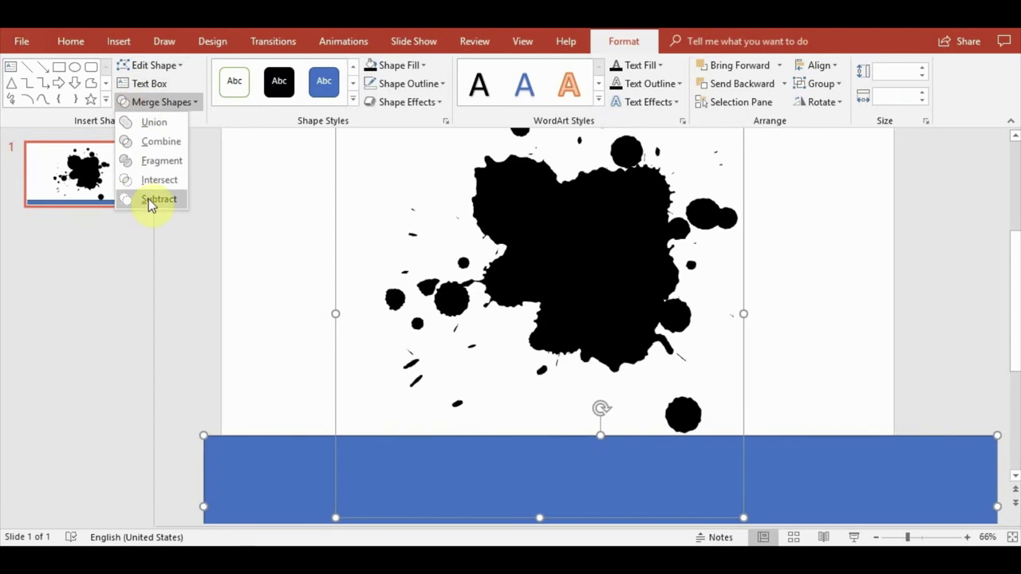
click(150, 204)
click(330, 326)
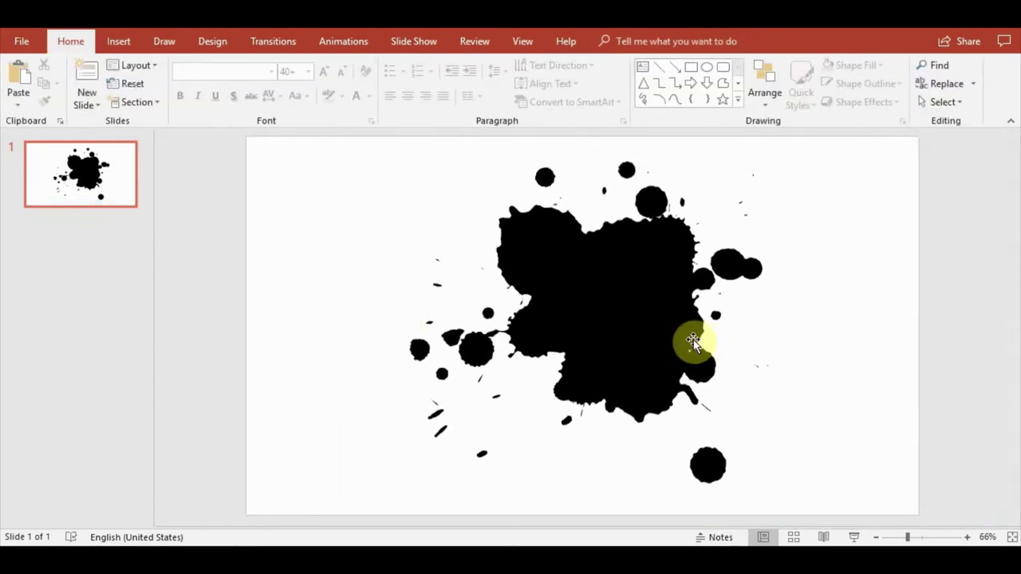
drag(692, 341, 623, 342)
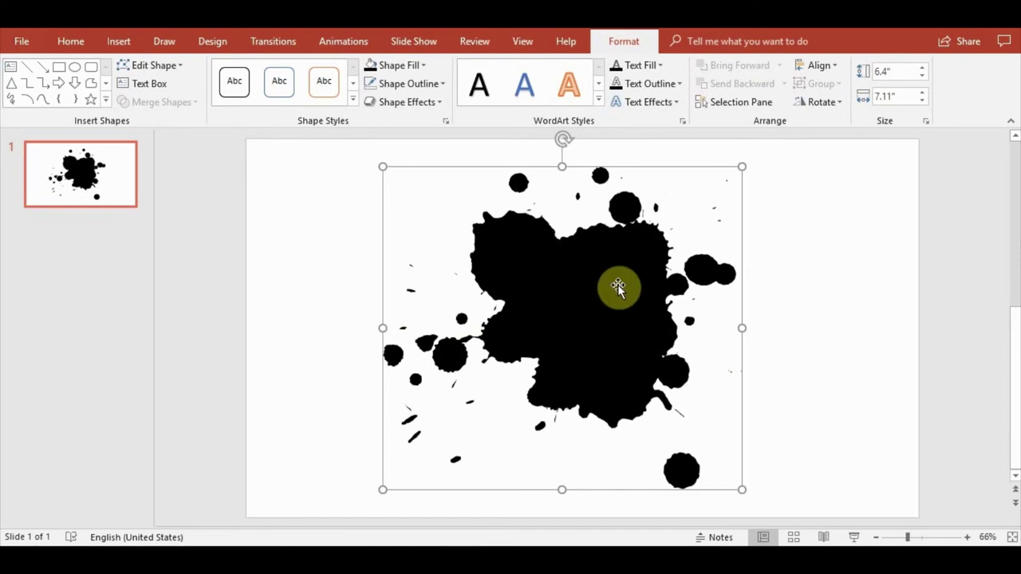
- Nudge the 6.4" × 7.11" splash into its final spot right of centre
drag(574, 305, 582, 308)
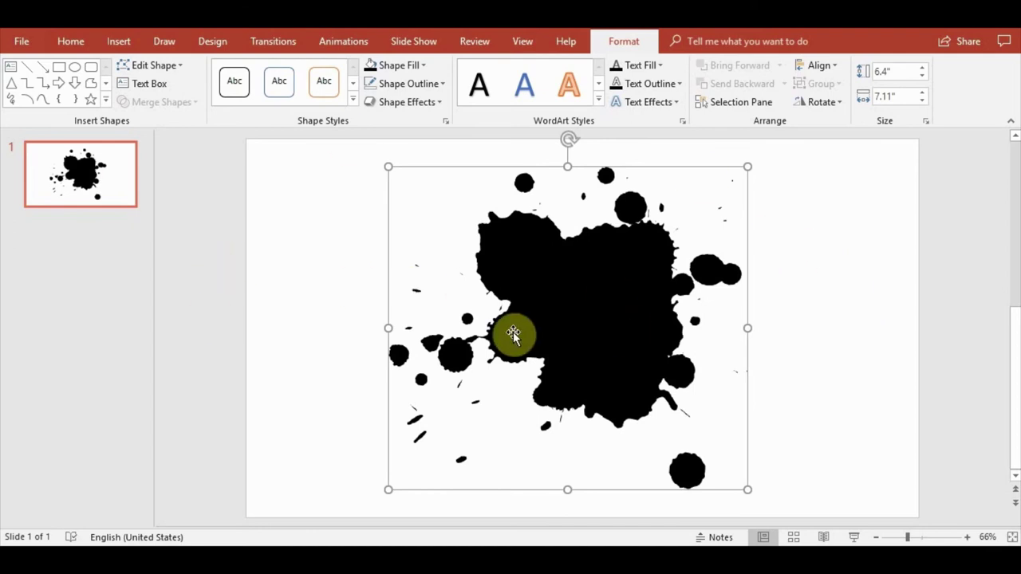
click(346, 309)
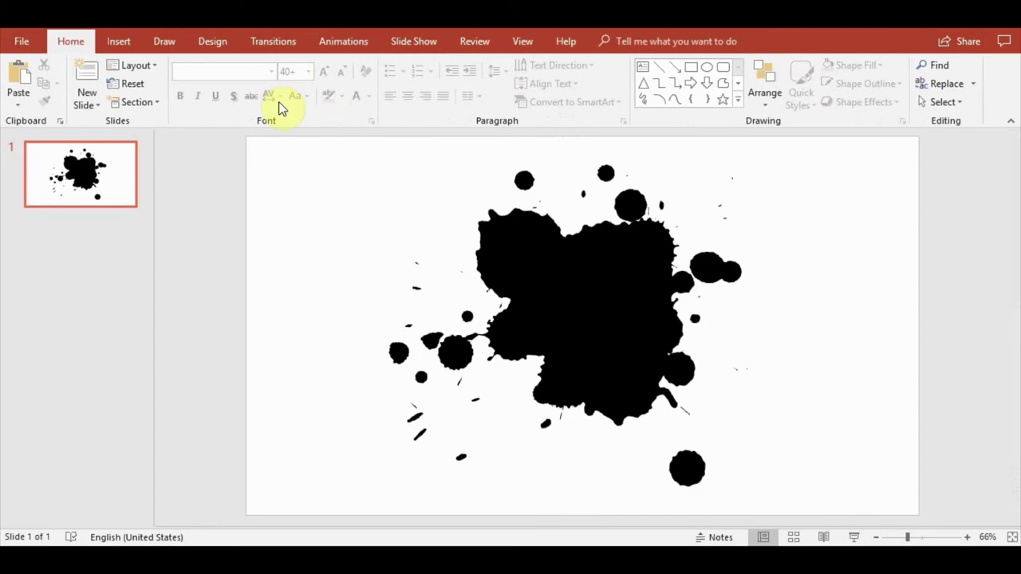
- Draw a rectangle over the middle of the splatter and paste a duplicate of it
click(119, 41)
click(246, 99)
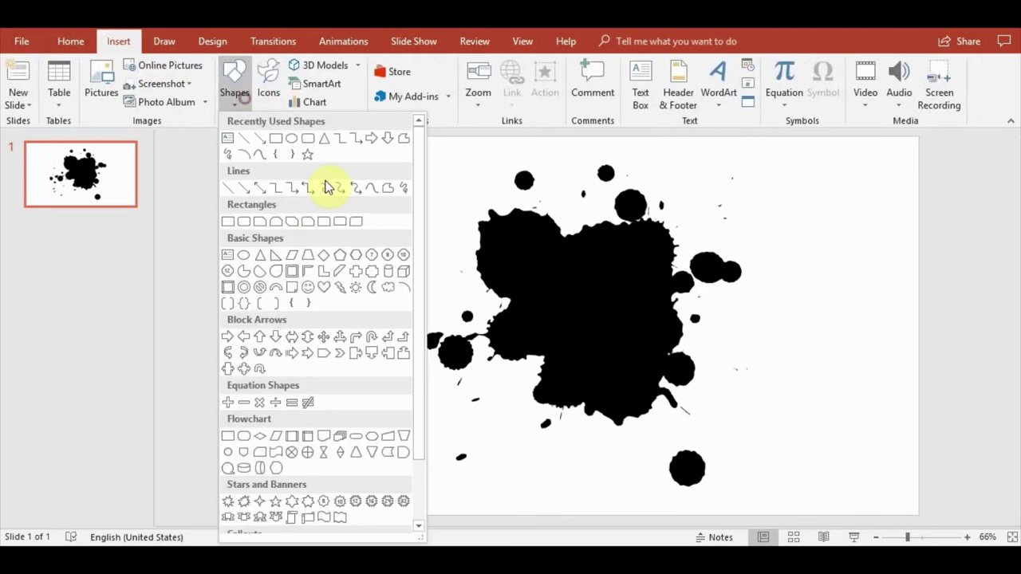
click(276, 139)
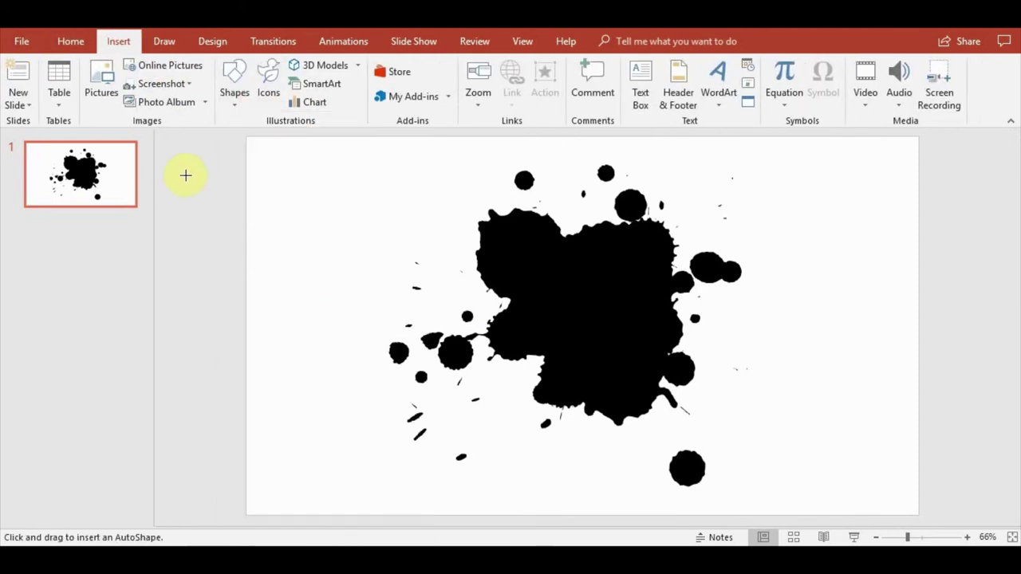
mouse_move(335, 202)
mouse_down()
mouse_move(745, 435)
mouse_move(693, 422)
mouse_up()
mouse_move(559, 310)
mouse_down()
mouse_move(628, 337)
mouse_move(633, 324)
mouse_up()
key(ctrl+c)
key(ctrl+v)
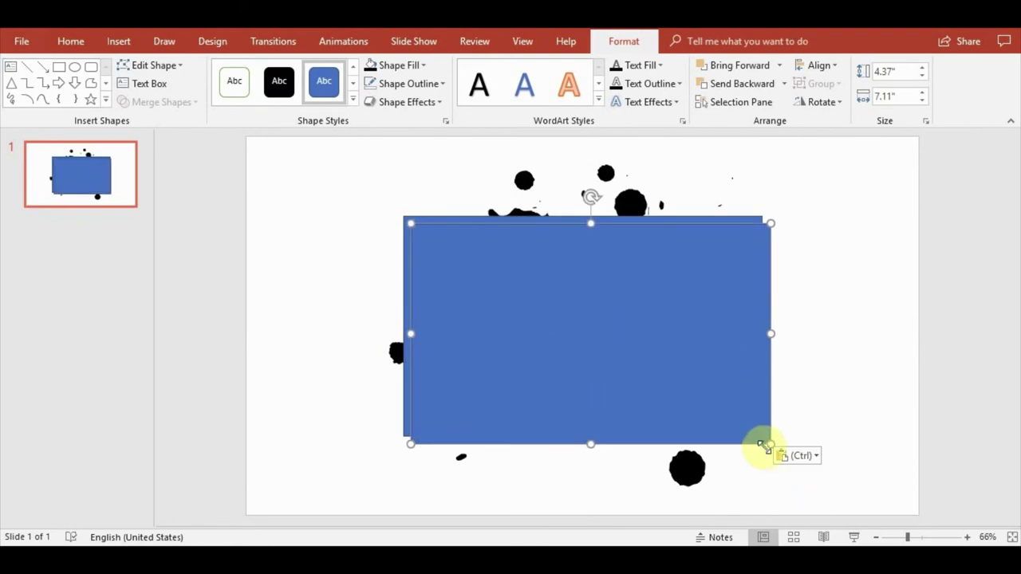
- Shrink the duplicate to 3.93 × 6.41 and centre it inside the original rectangle
drag(763, 446, 750, 427)
drag(681, 374, 683, 374)
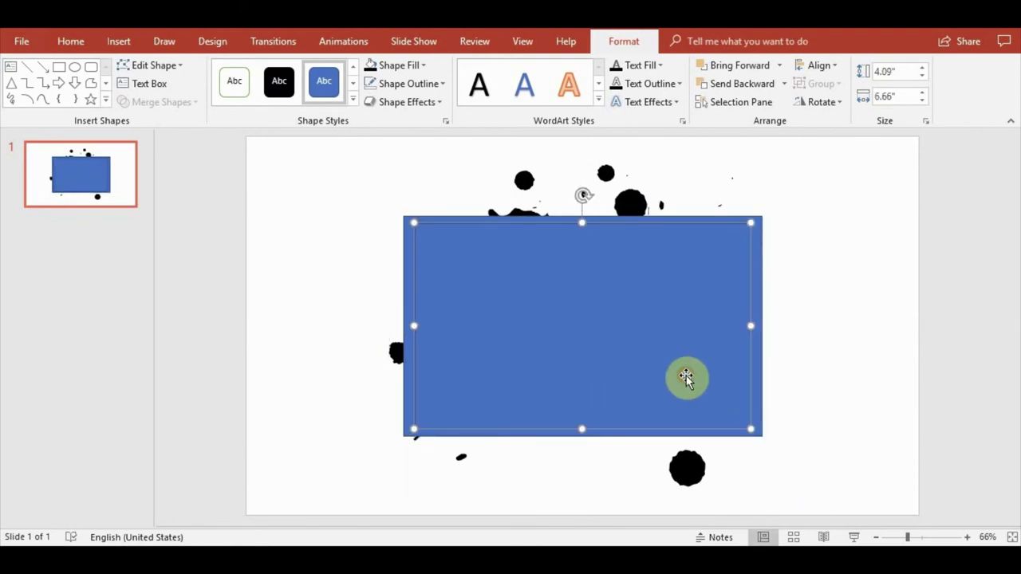
drag(749, 427, 737, 421)
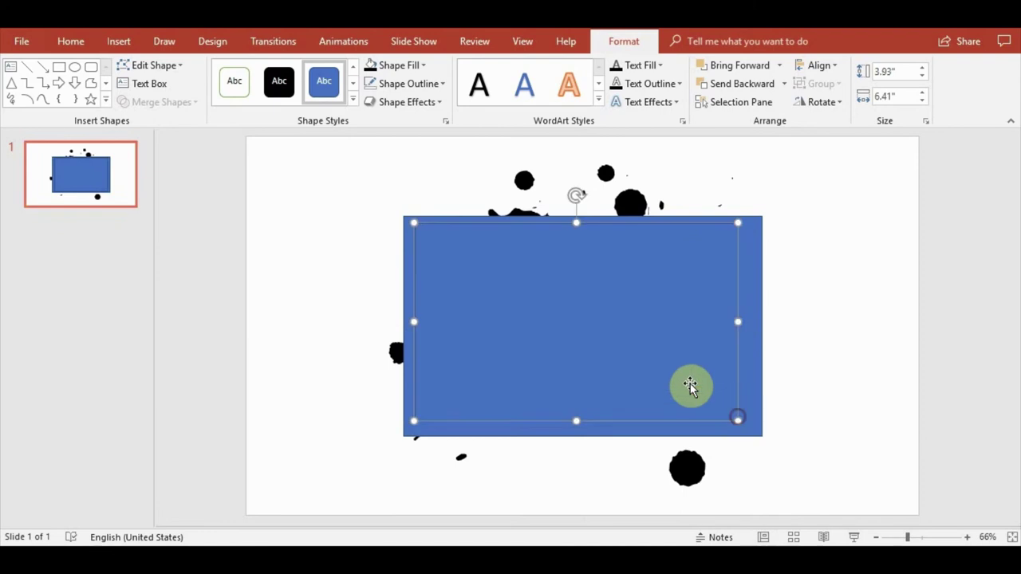
drag(690, 388, 683, 376)
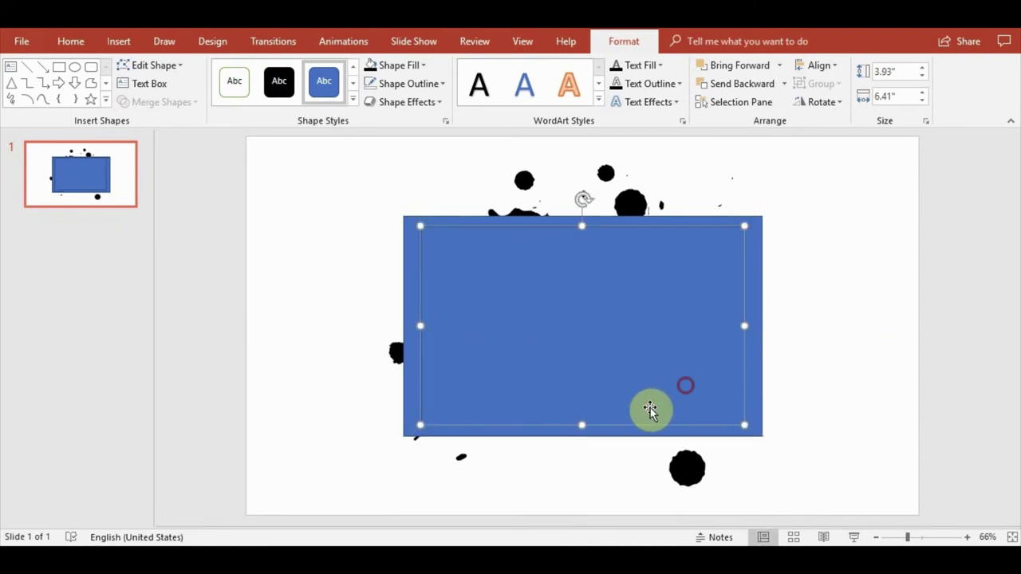
click(583, 424)
click(582, 420)
drag(612, 364, 591, 389)
click(582, 417)
click(582, 416)
- Subtract the inner rectangle from the outer one to form a 4.37" × 7.11" frame
click(925, 481)
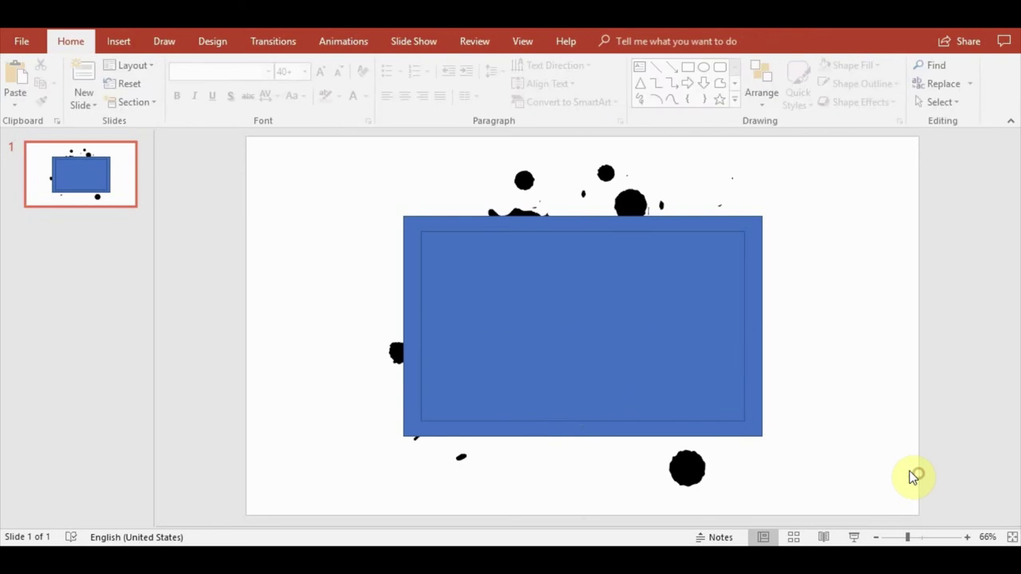
key(ctrl+a)
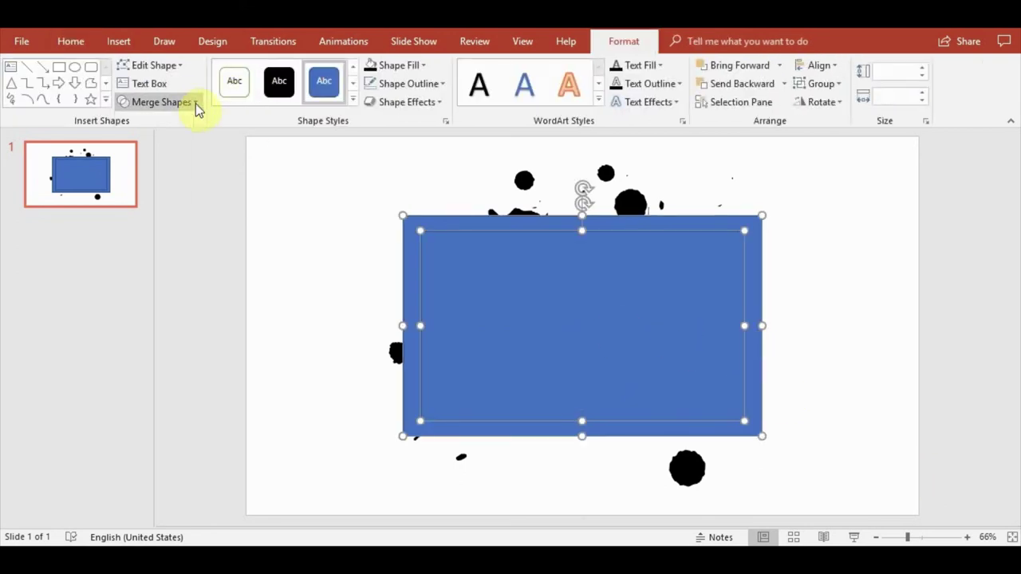
click(194, 103)
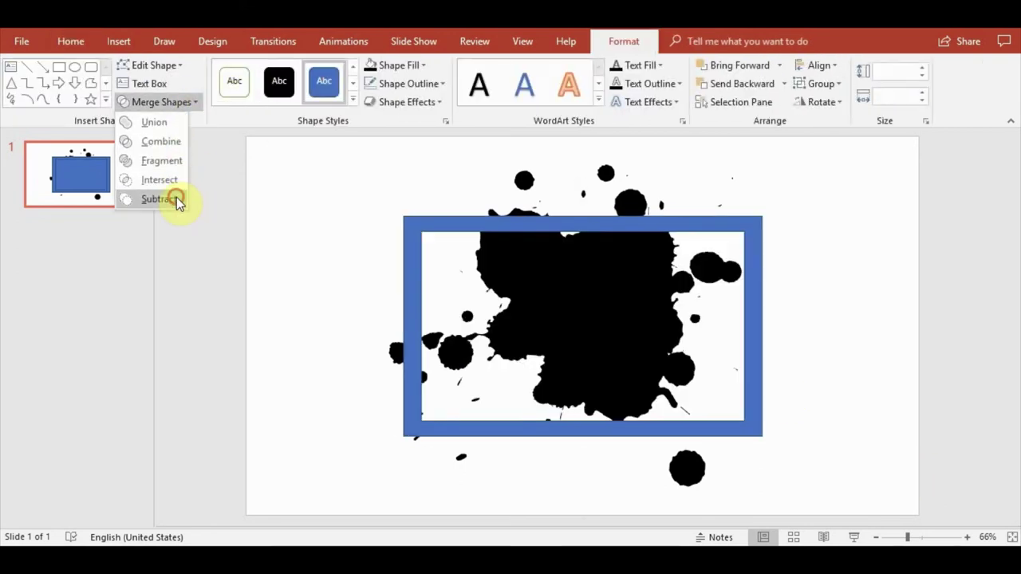
click(176, 197)
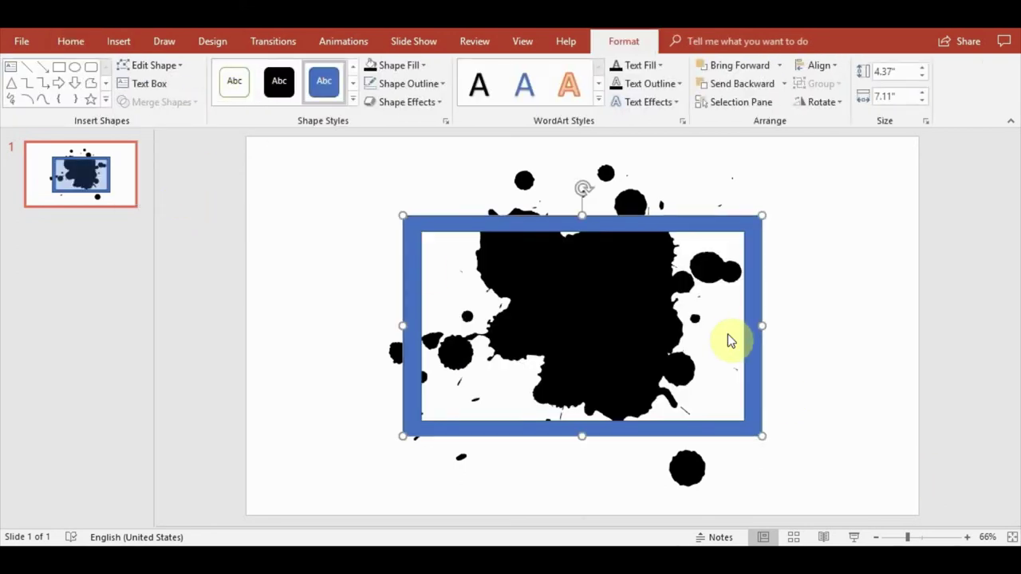
click(955, 277)
- Remove the ink splatter's outline
click(759, 224)
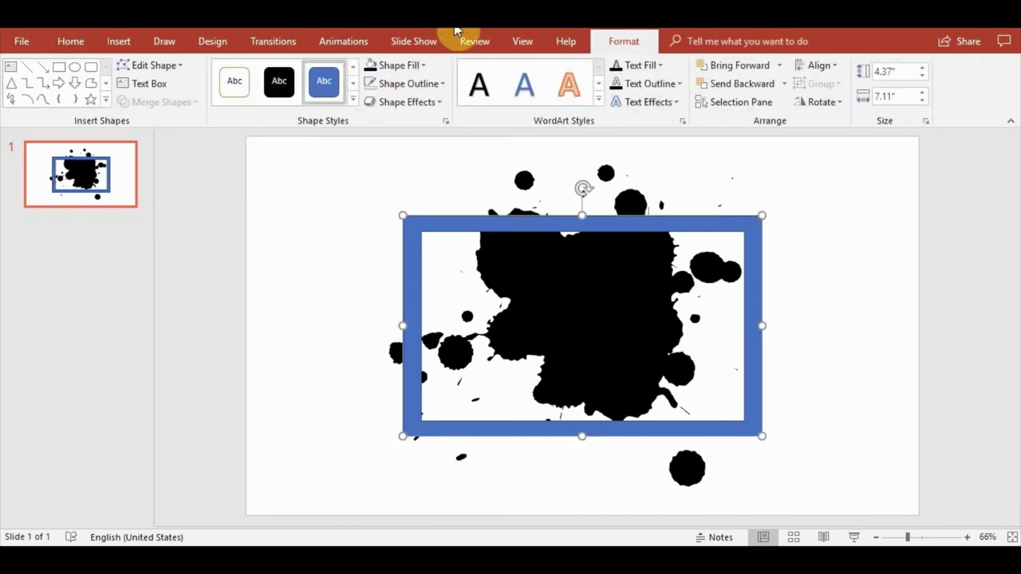
click(437, 84)
click(413, 225)
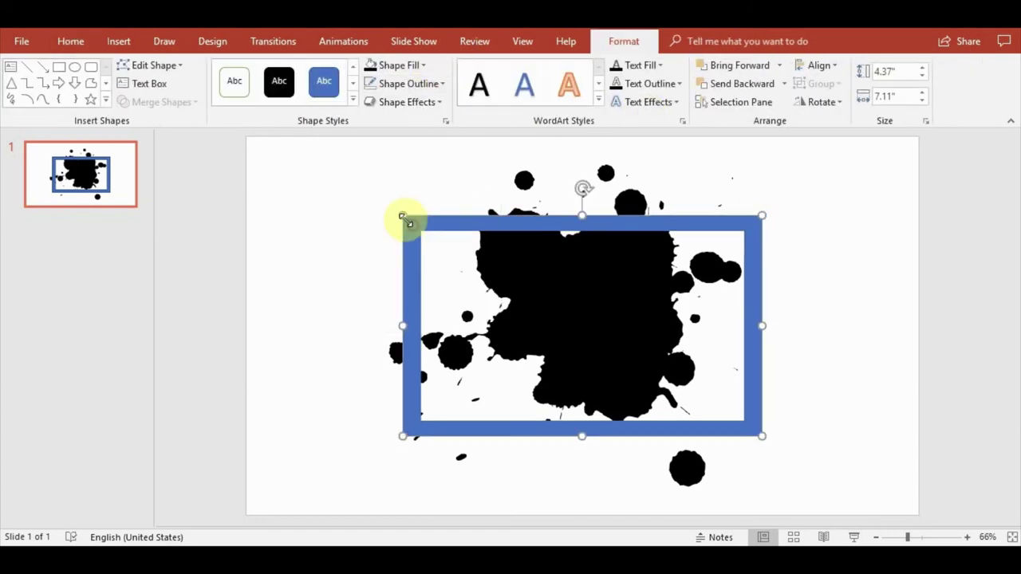
click(287, 200)
click(118, 41)
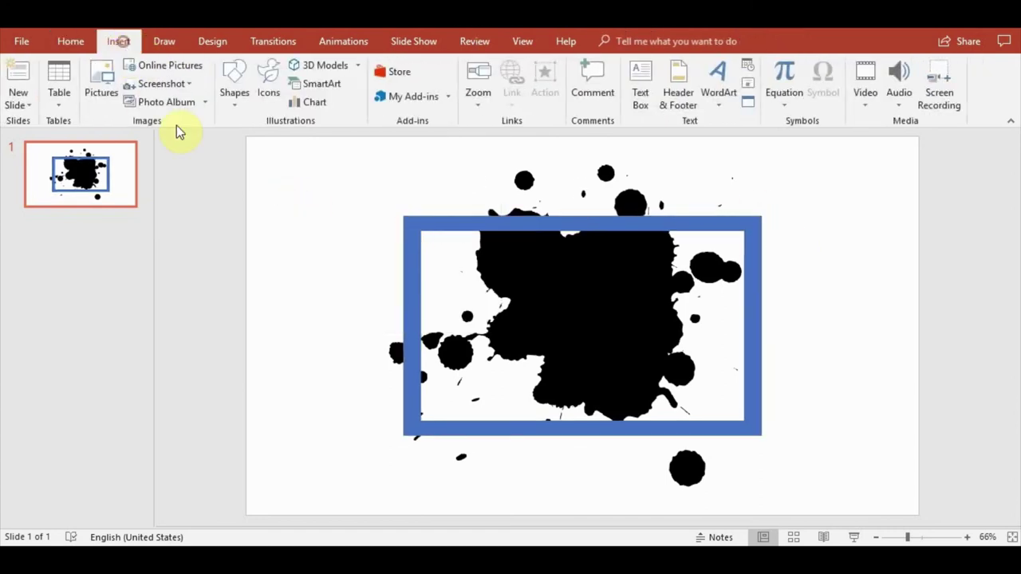
- Subtract a large rectangle from the frame, leaving only its bottom-right L-shaped corner piece
click(229, 100)
click(273, 141)
mouse_move(301, 151)
mouse_down()
mouse_move(742, 411)
mouse_move(740, 423)
mouse_up()
key(ctrl+Right)
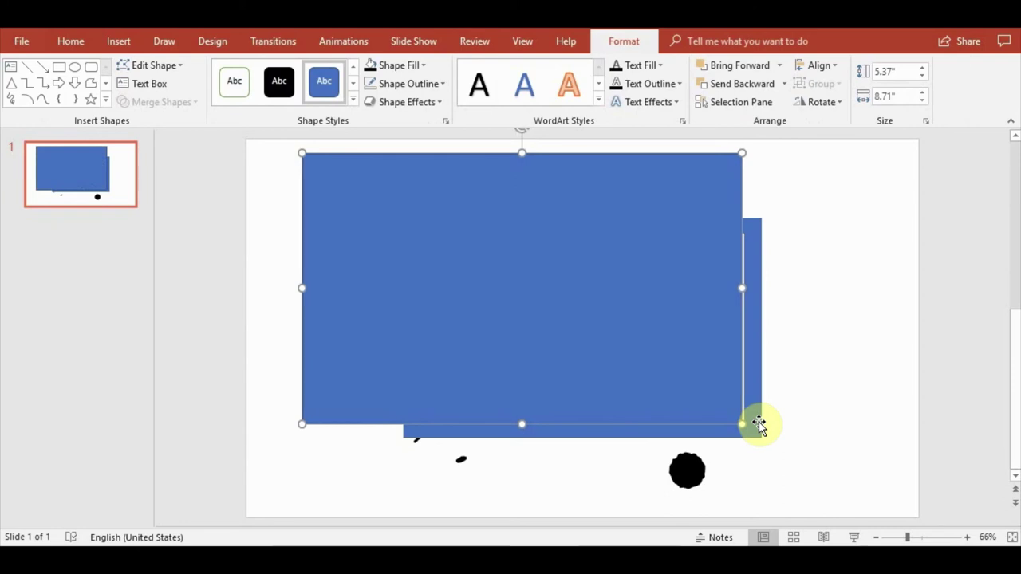
key(ctrl+Right)
key(ctrl+Right)
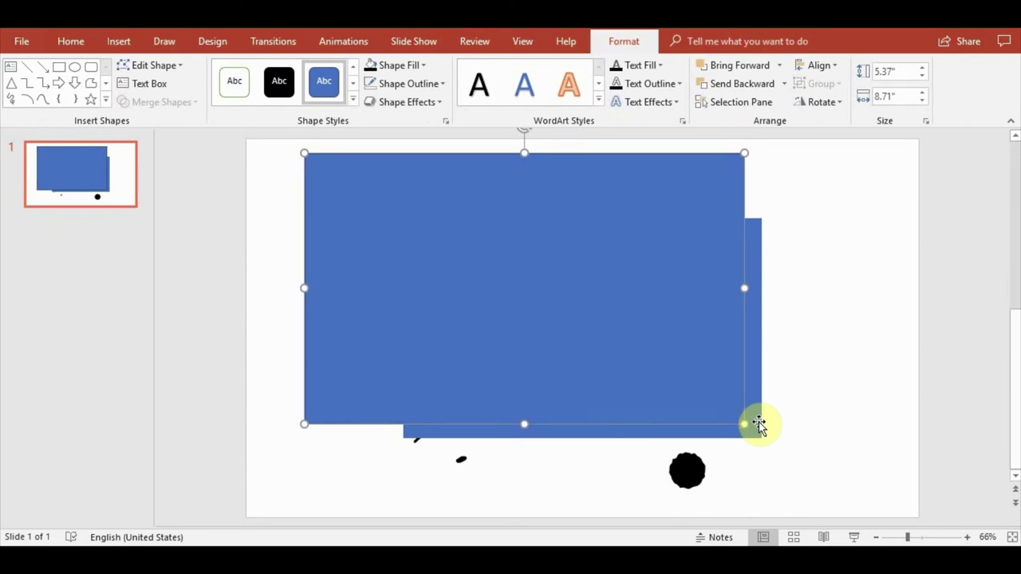
click(758, 423)
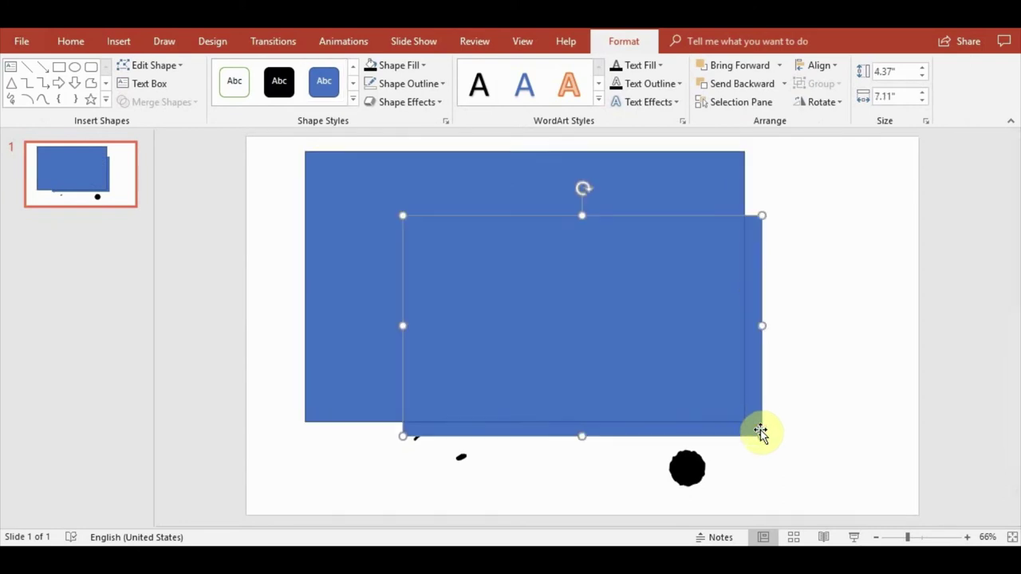
shift+click(376, 328)
click(191, 103)
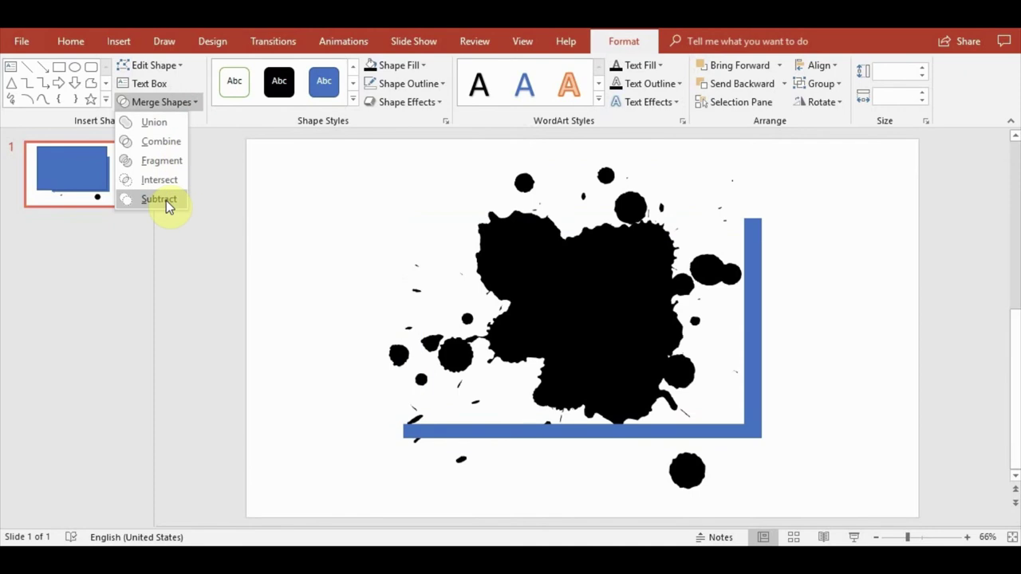
click(166, 201)
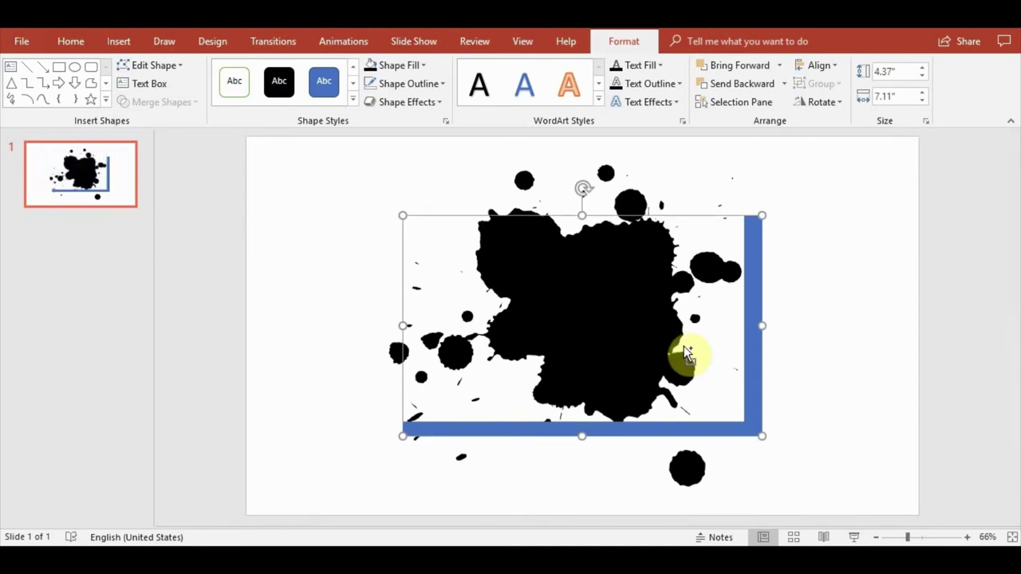
- Duplicate the L piece, flip it vertically and horizontally, and move it to complete the frame
key(ctrl+c)
key(ctrl+v)
drag(762, 427, 910, 371)
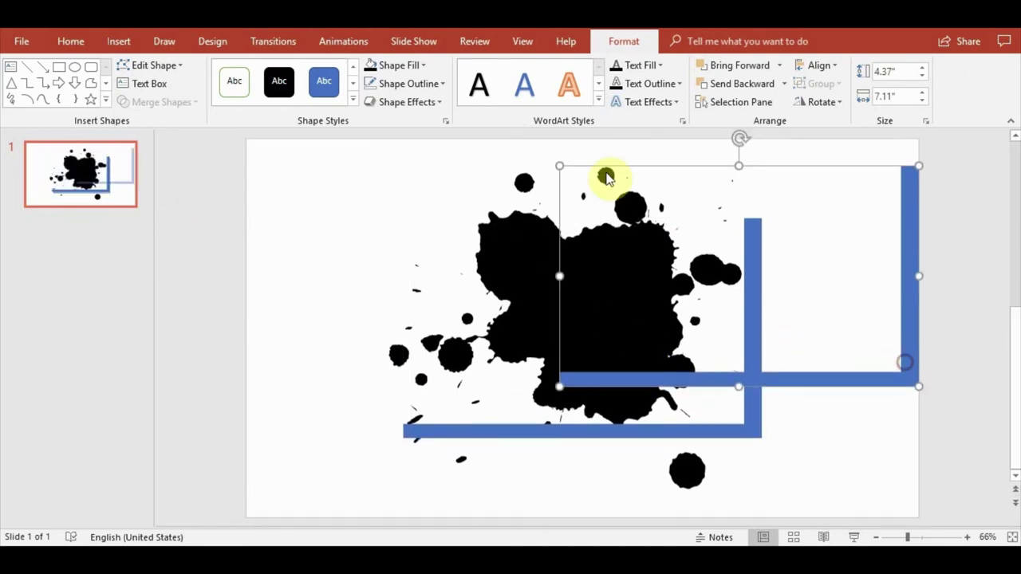
click(829, 110)
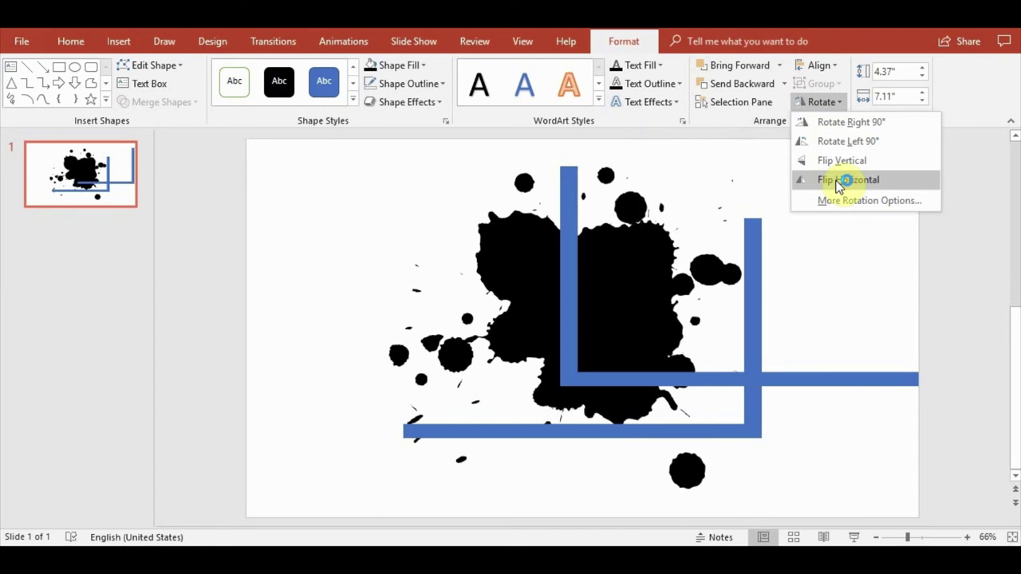
click(838, 162)
click(829, 102)
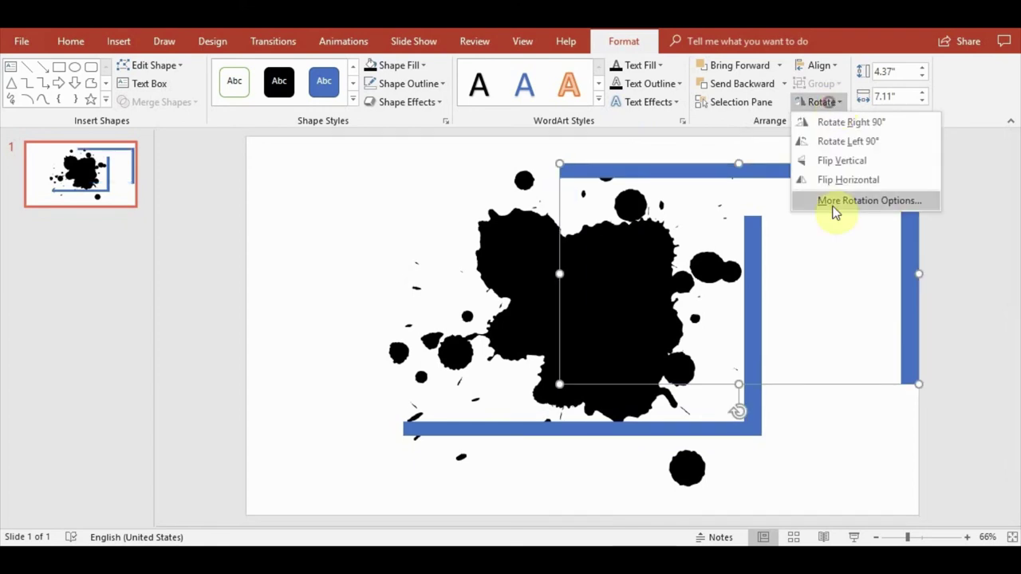
click(833, 180)
drag(790, 171, 631, 216)
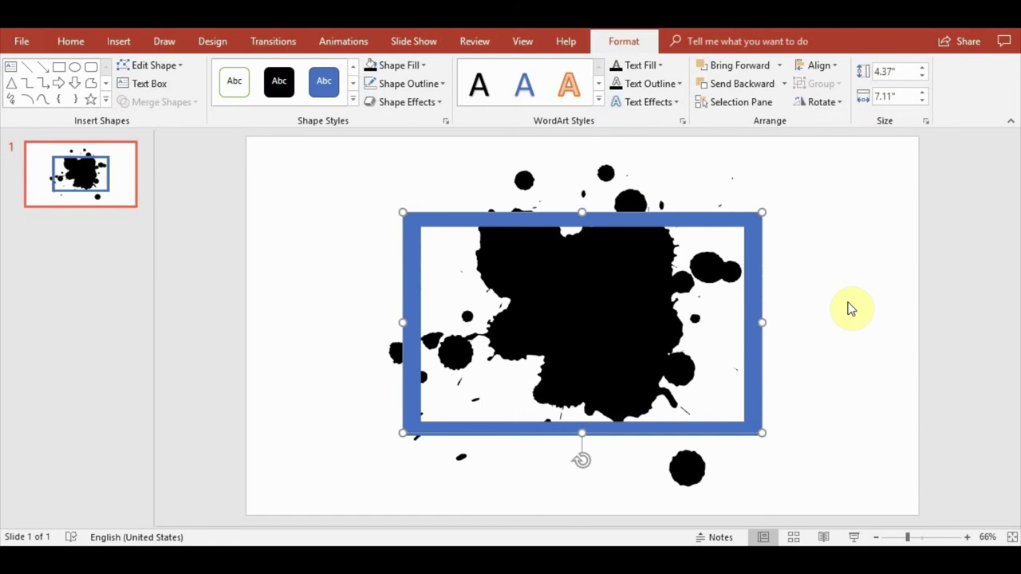
click(854, 306)
click(599, 346)
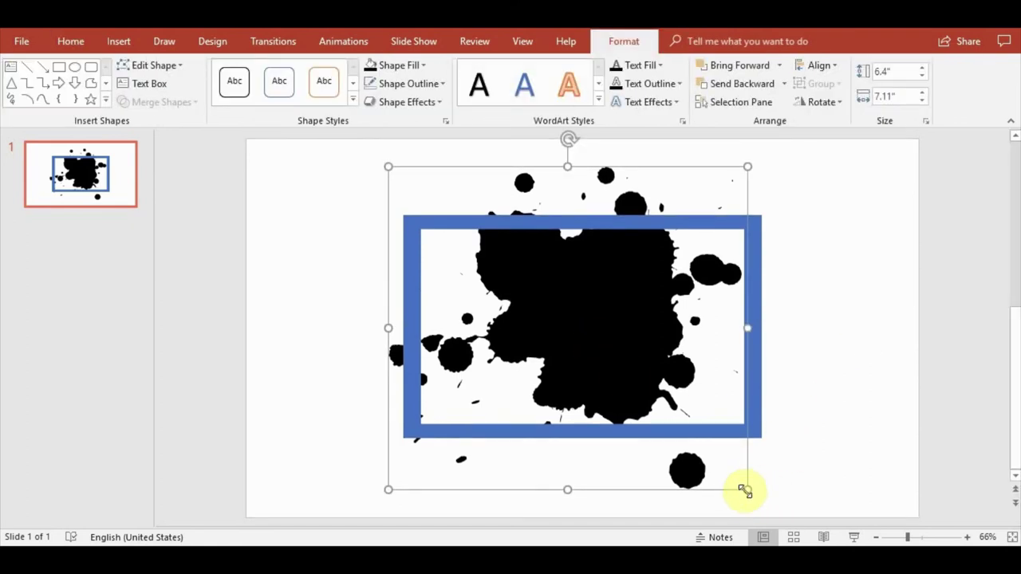
- Enlarge the splatter picture to 9.13" × 10.14" and position it centred over the frame
drag(745, 490, 801, 537)
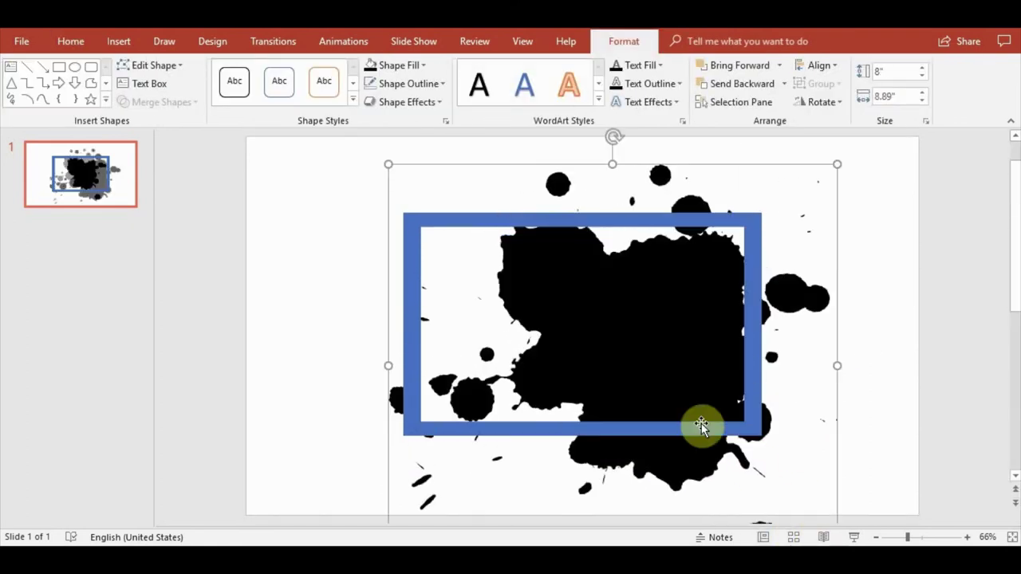
mouse_move(701, 423)
mouse_down()
mouse_move(658, 331)
mouse_move(687, 332)
mouse_move(654, 315)
mouse_up()
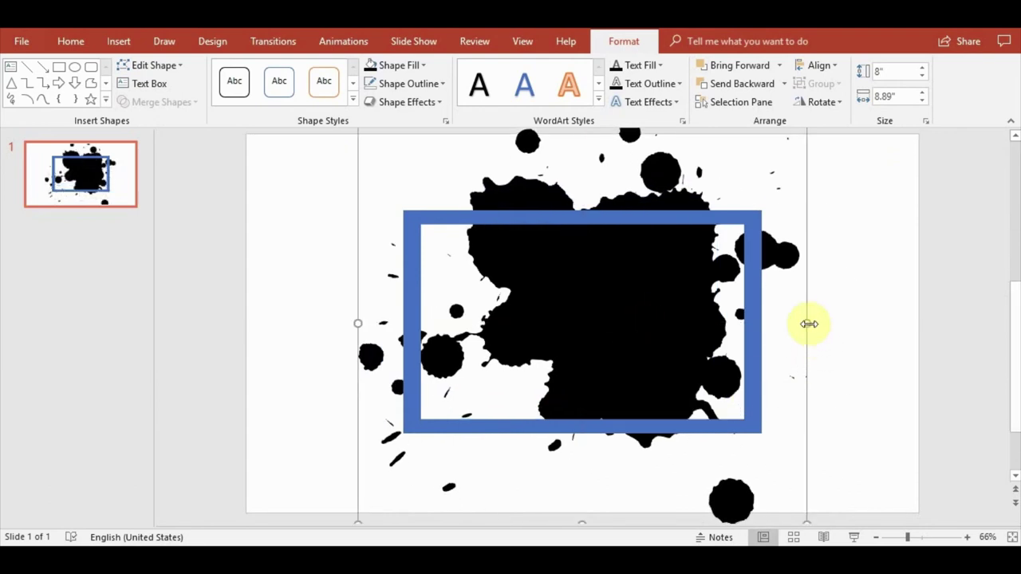
scroll(824, 382, down, 1)
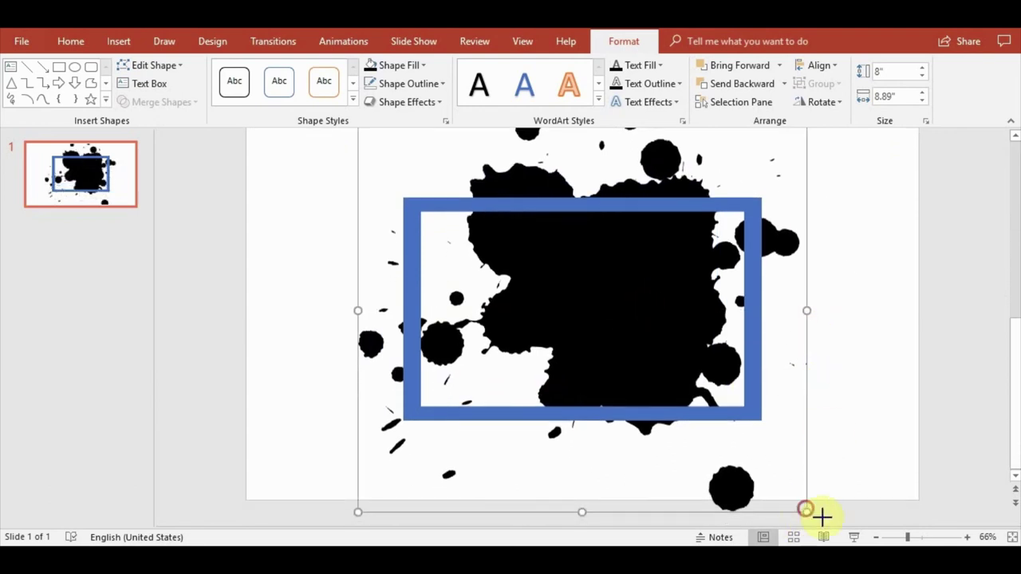
drag(806, 512, 868, 547)
mouse_move(723, 468)
mouse_down()
mouse_move(722, 388)
mouse_move(760, 419)
mouse_up()
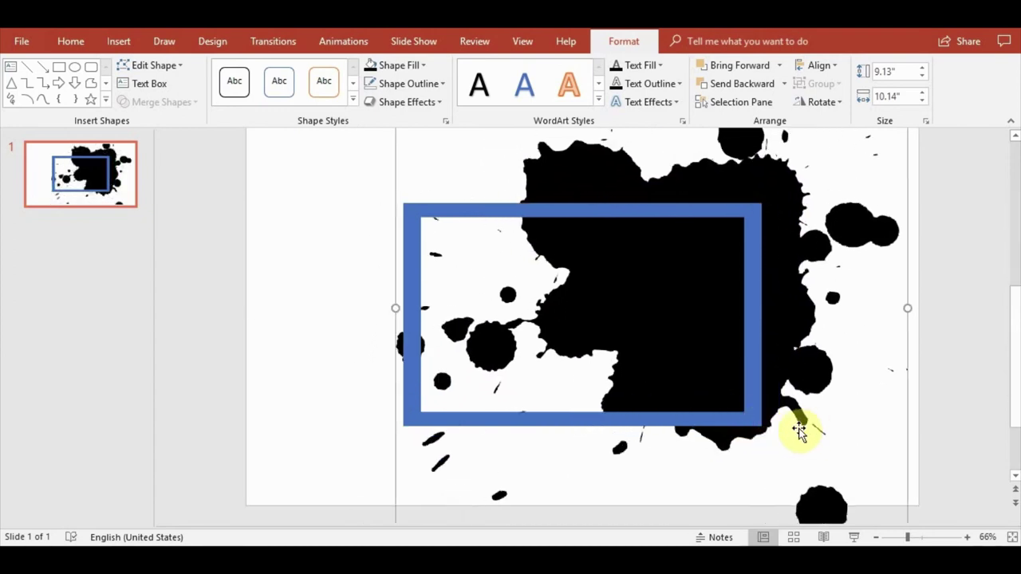
mouse_move(764, 384)
mouse_down()
mouse_move(671, 378)
mouse_move(679, 399)
mouse_up()
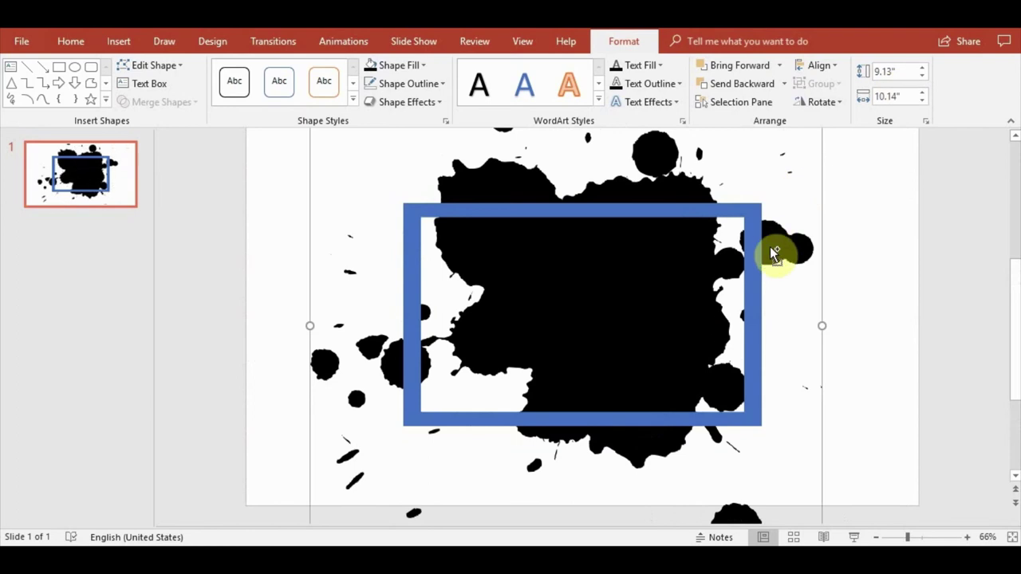
scroll(773, 253, down, 5)
drag(614, 236, 610, 376)
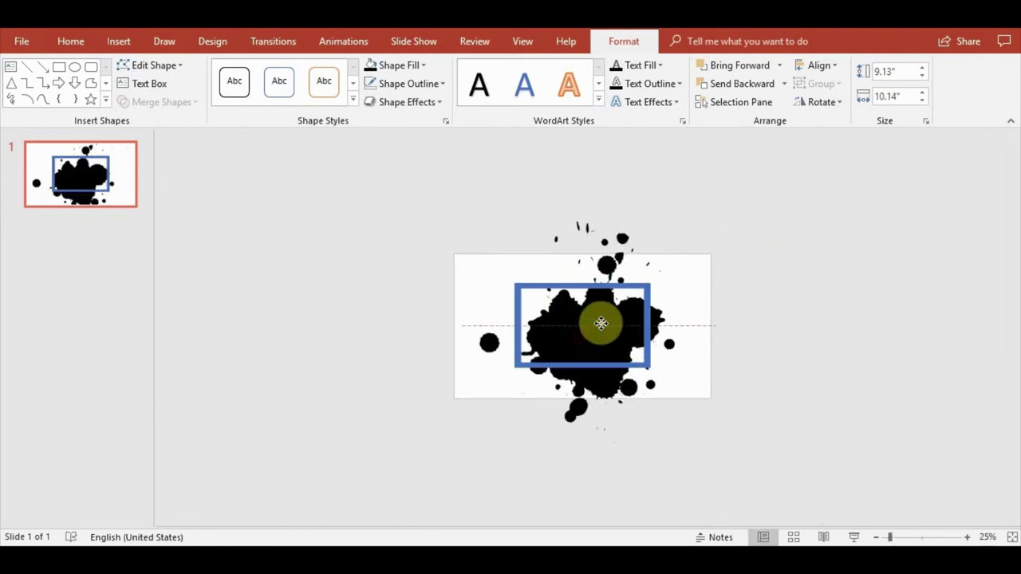
- Tilt the splatter picture to a shallow angle and settle it over the frame
click(601, 312)
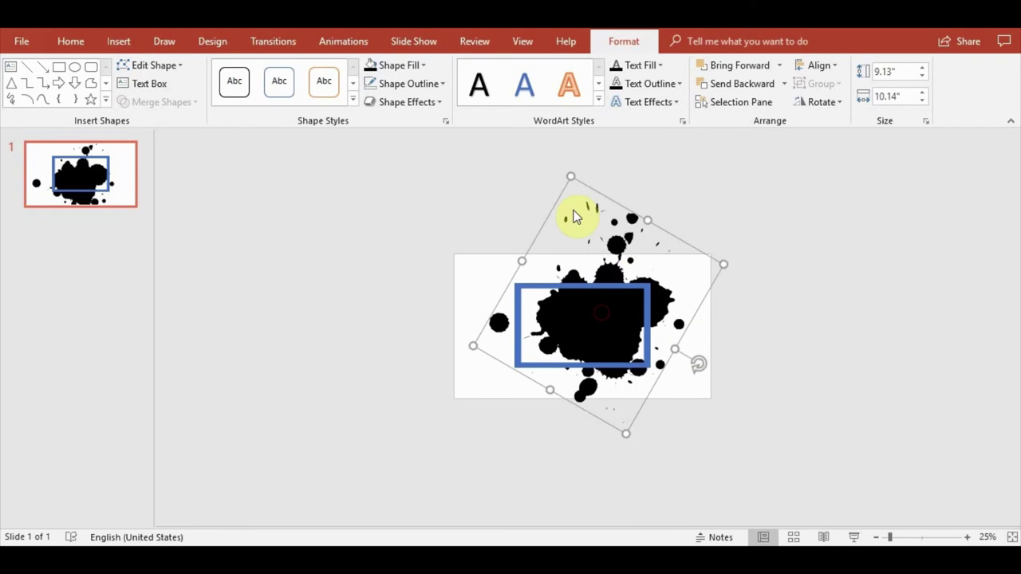
drag(683, 374, 550, 362)
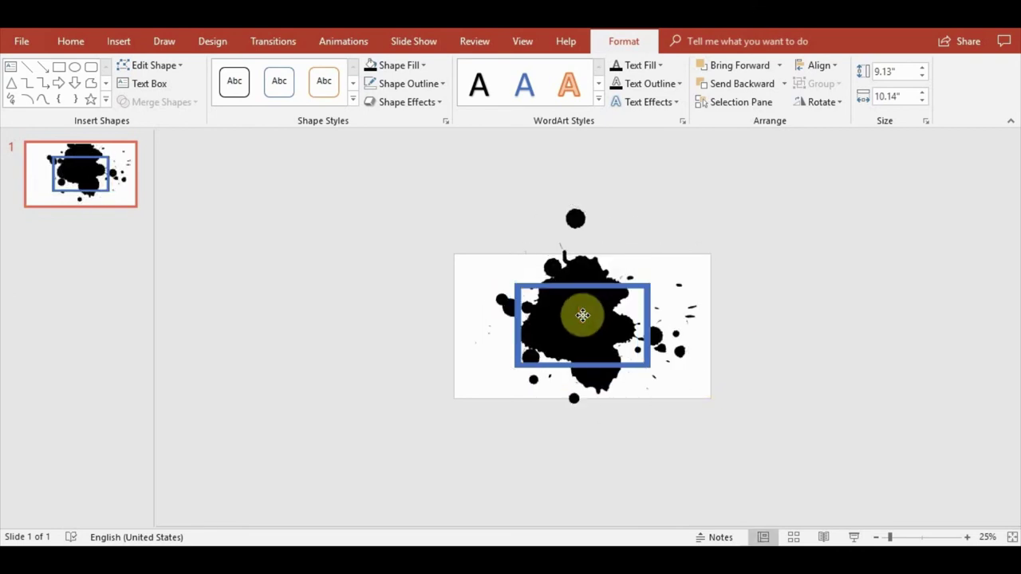
click(588, 306)
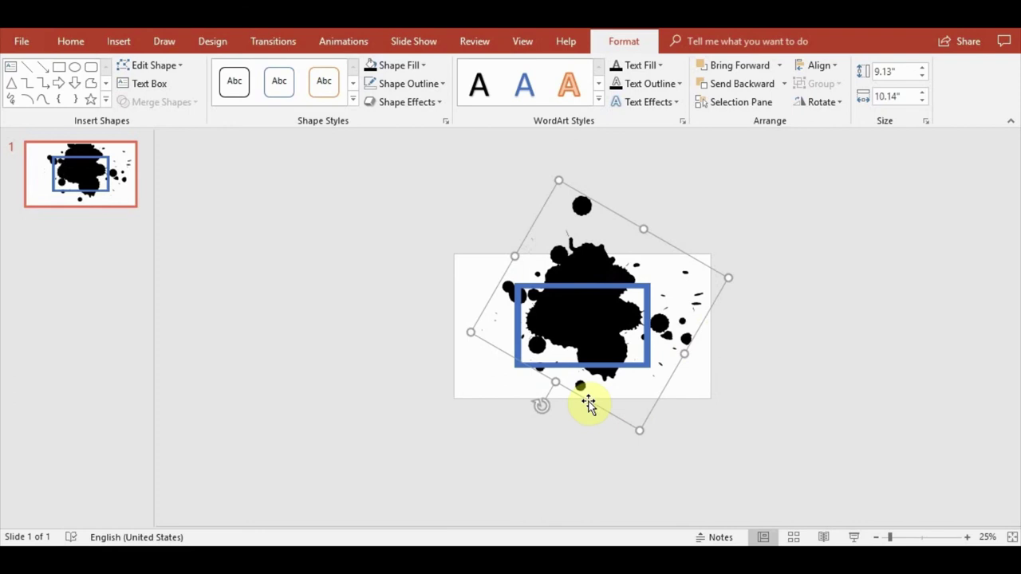
drag(547, 408, 588, 417)
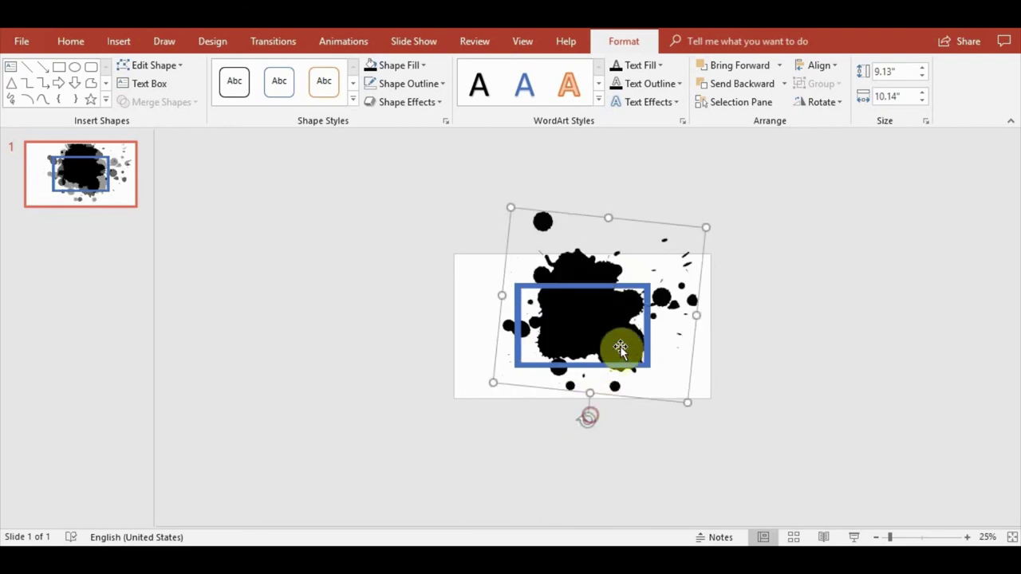
mouse_move(607, 348)
mouse_down()
mouse_move(622, 342)
mouse_move(613, 339)
mouse_up()
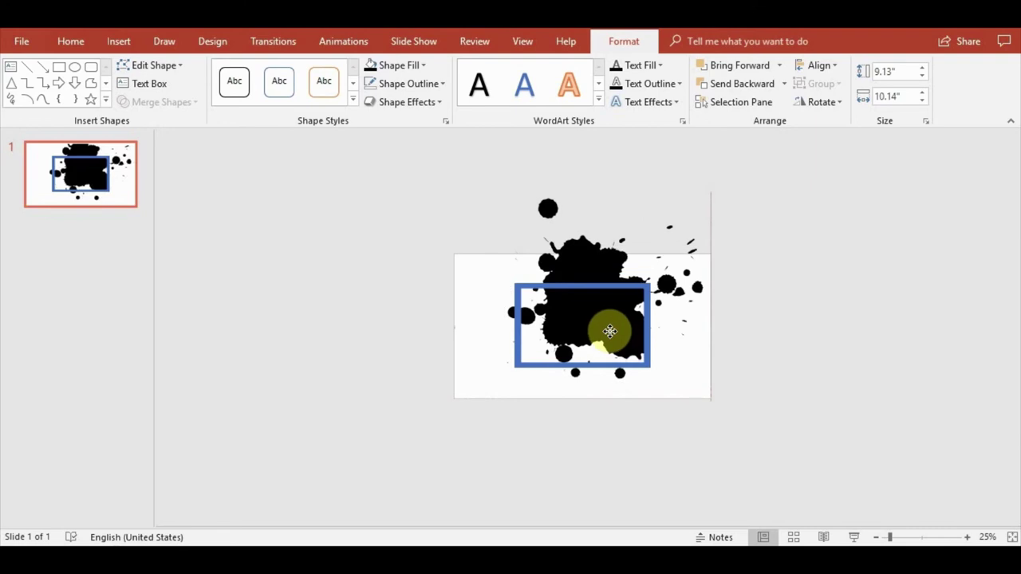
drag(613, 335, 619, 352)
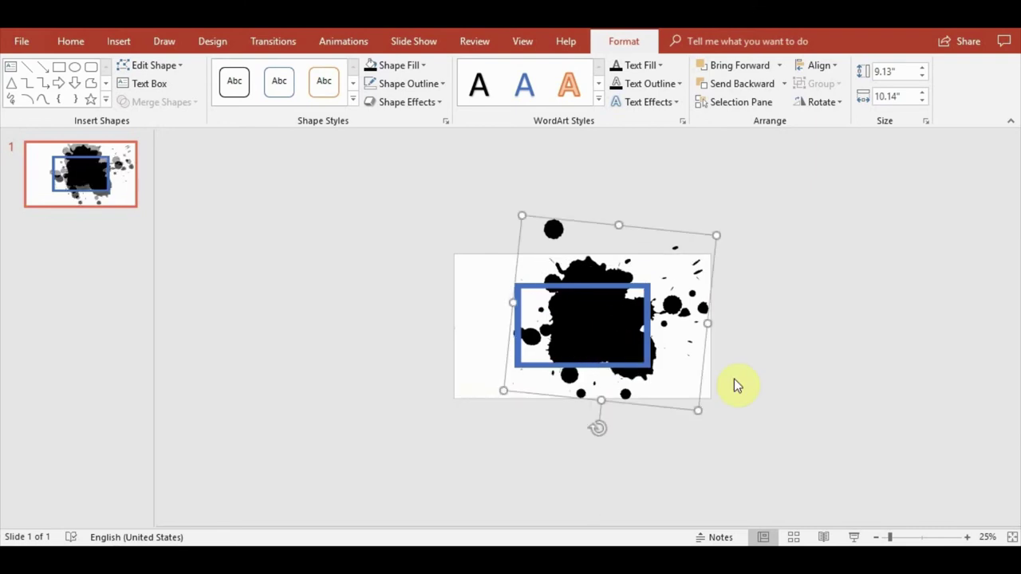
click(712, 410)
- Select the blue frame and bring up its Arrange options
scroll(683, 413, up, 1)
scroll(684, 413, up, 3)
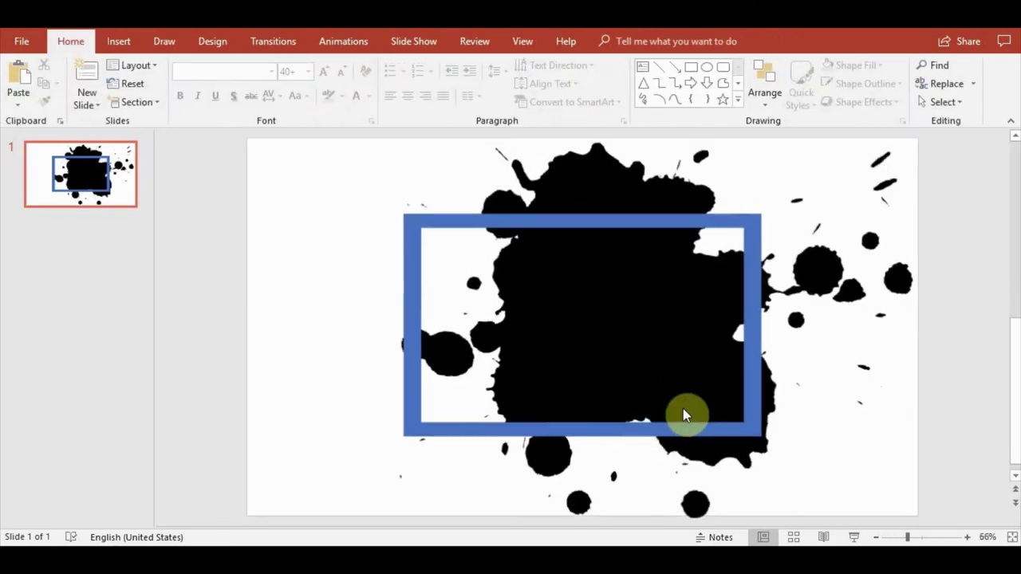
click(432, 217)
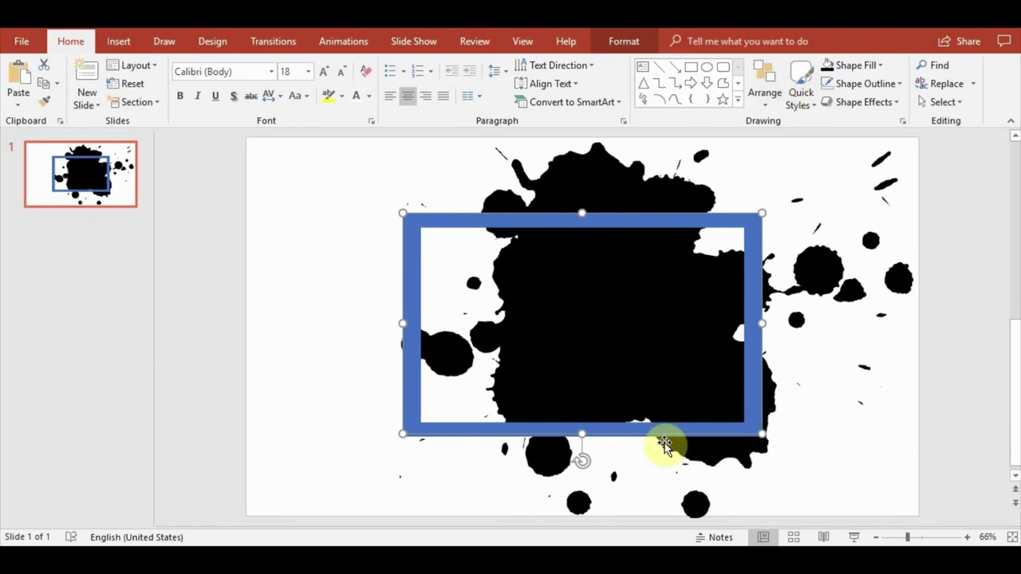
click(724, 438)
click(727, 431)
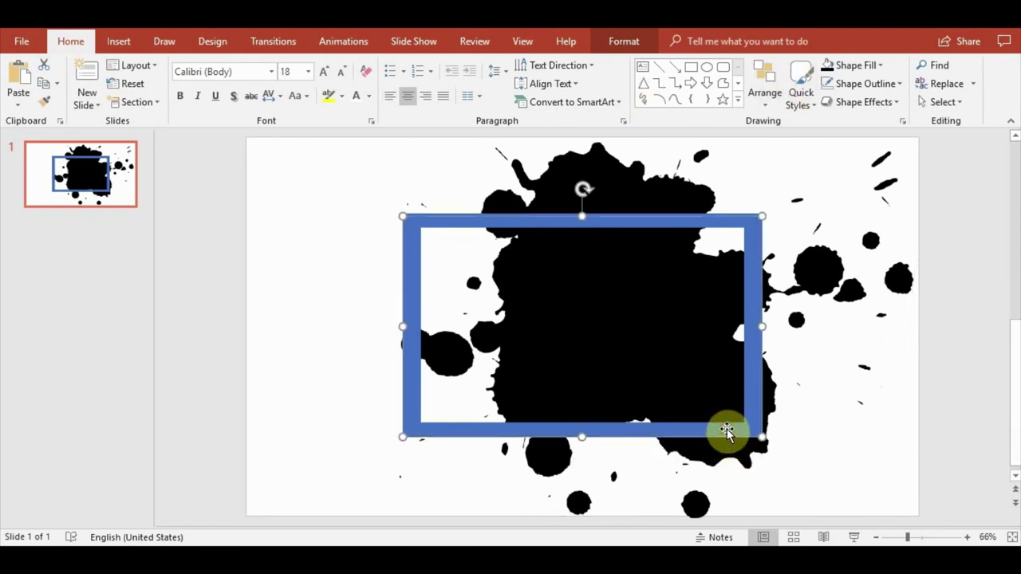
click(764, 88)
- Send the frame behind the splatter and fill it white
click(789, 159)
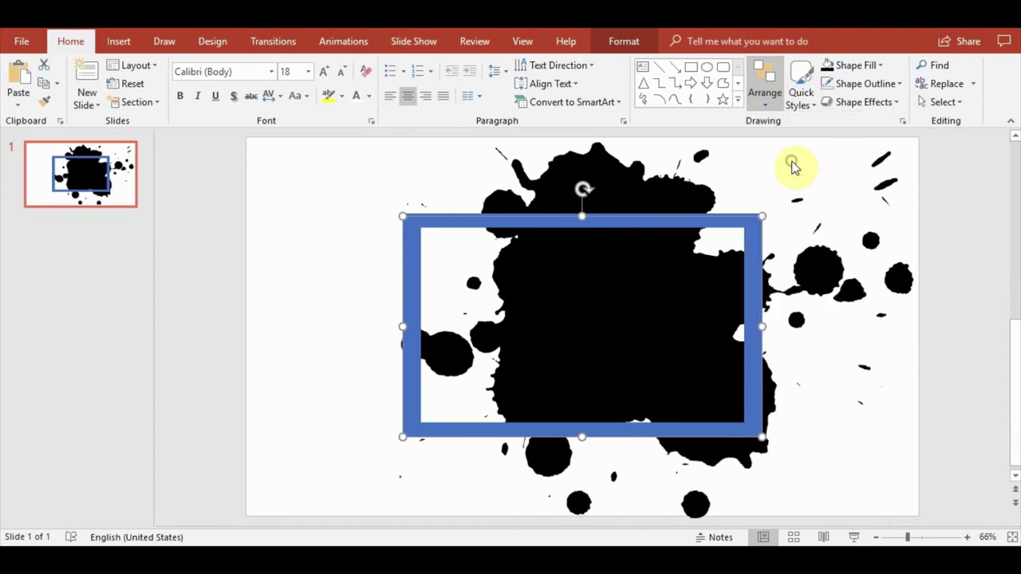
click(912, 451)
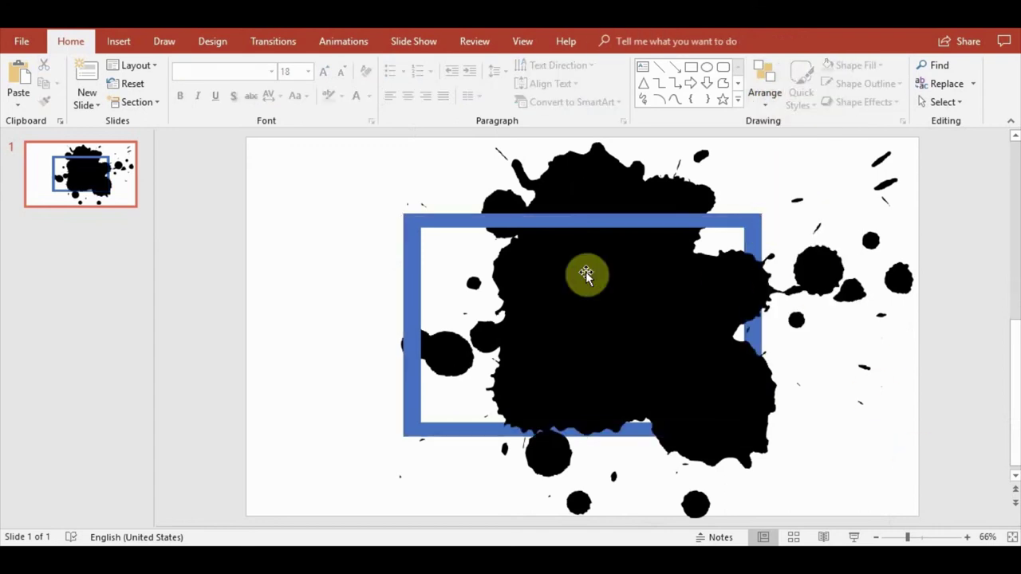
click(420, 434)
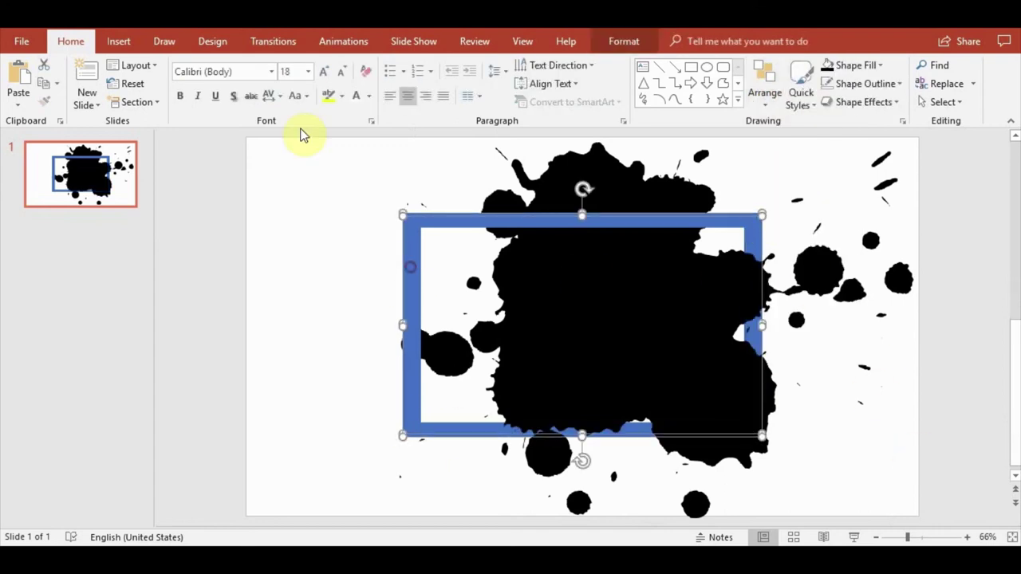
click(622, 41)
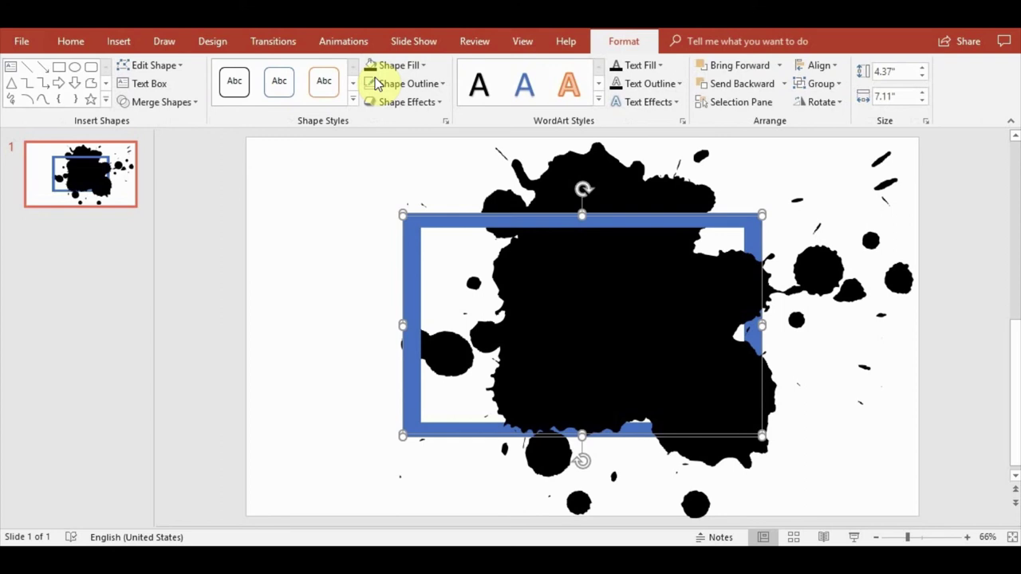
click(425, 66)
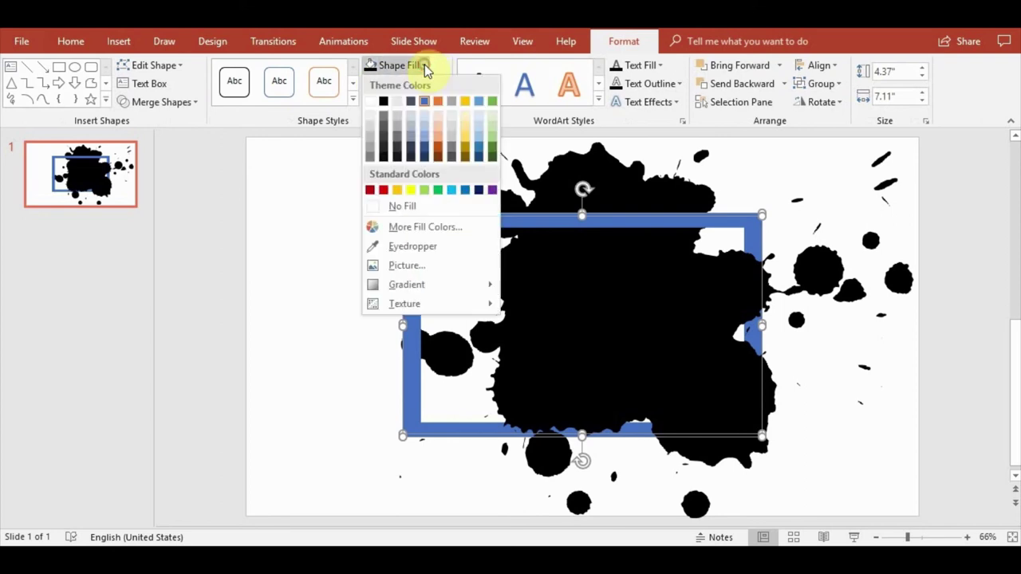
click(370, 102)
click(296, 262)
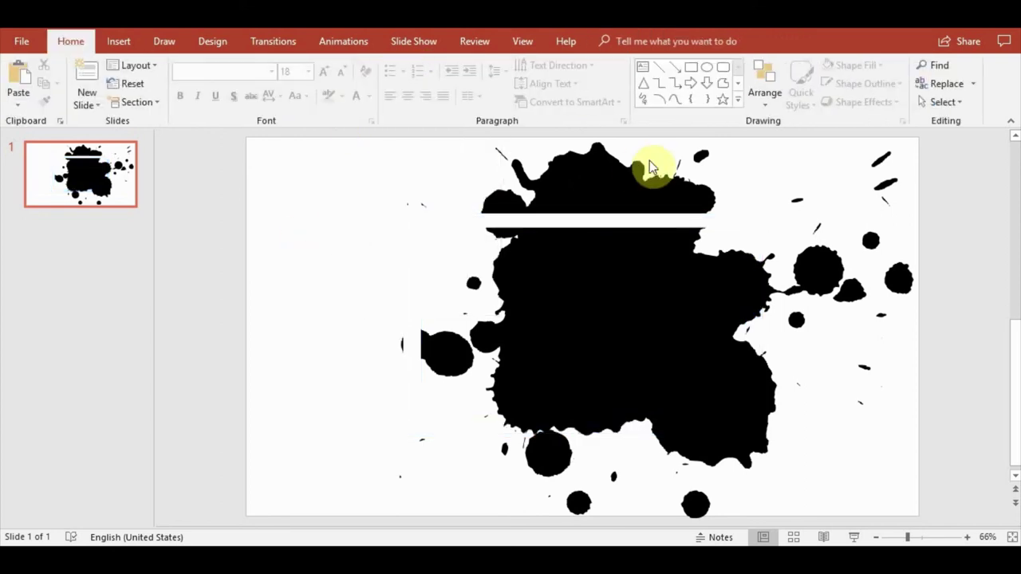
- Give the slide background a grey radial gradient fill
click(164, 42)
click(200, 42)
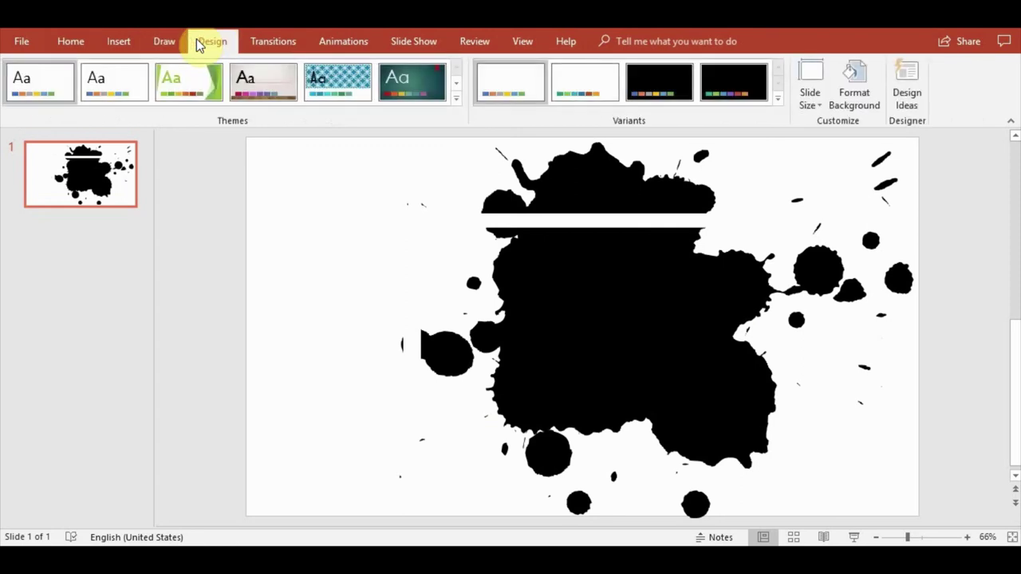
click(852, 82)
click(796, 255)
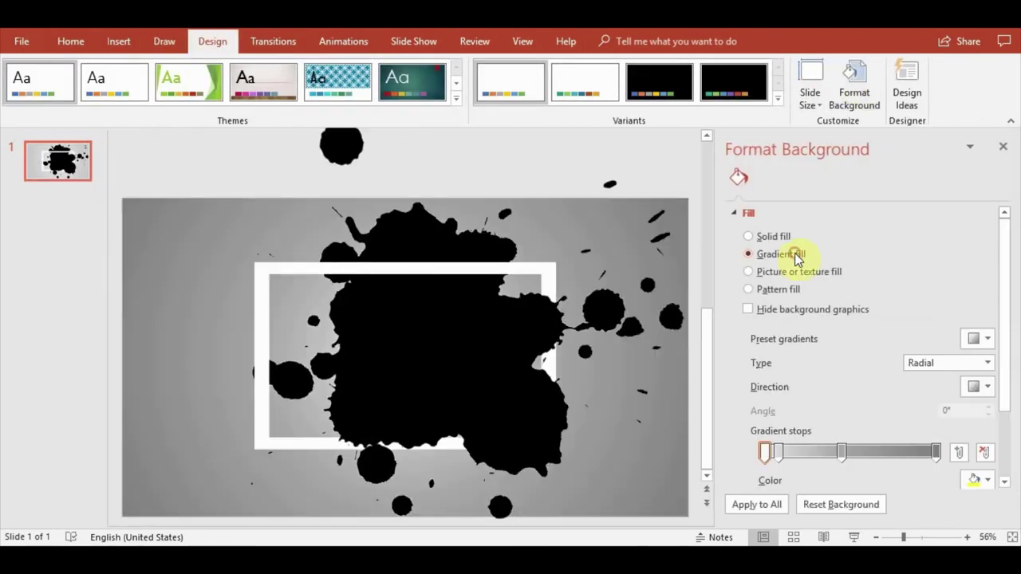
click(1002, 146)
click(979, 329)
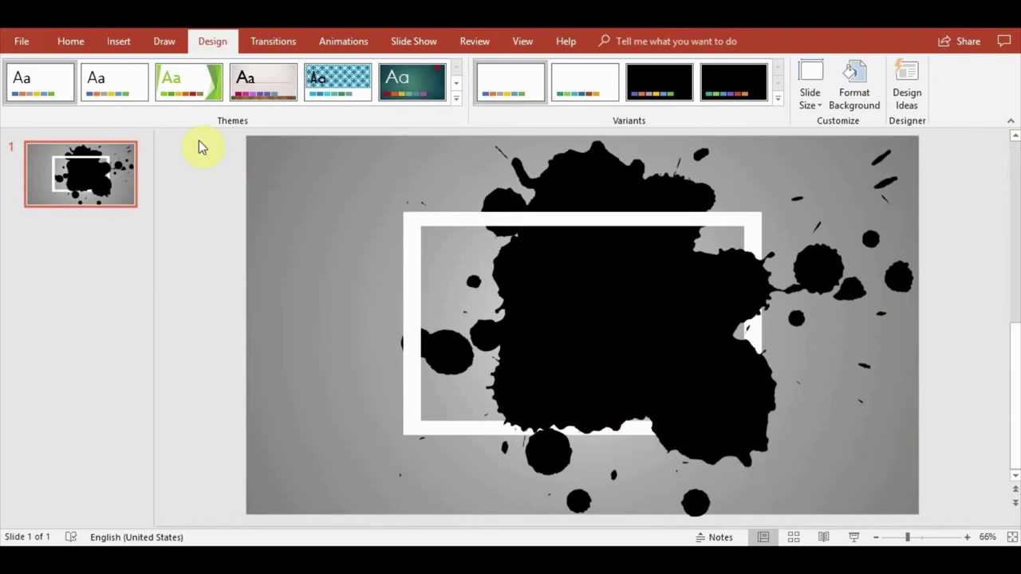
- Move the white frame and ink splatter up together
drag(205, 130, 866, 466)
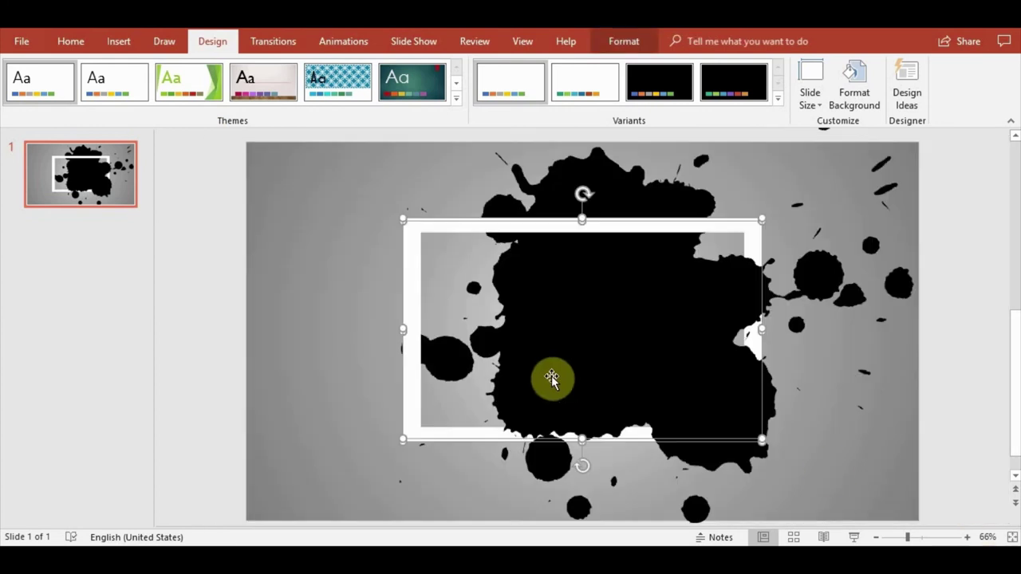
mouse_move(595, 367)
mouse_down()
mouse_move(587, 332)
mouse_move(587, 342)
mouse_up()
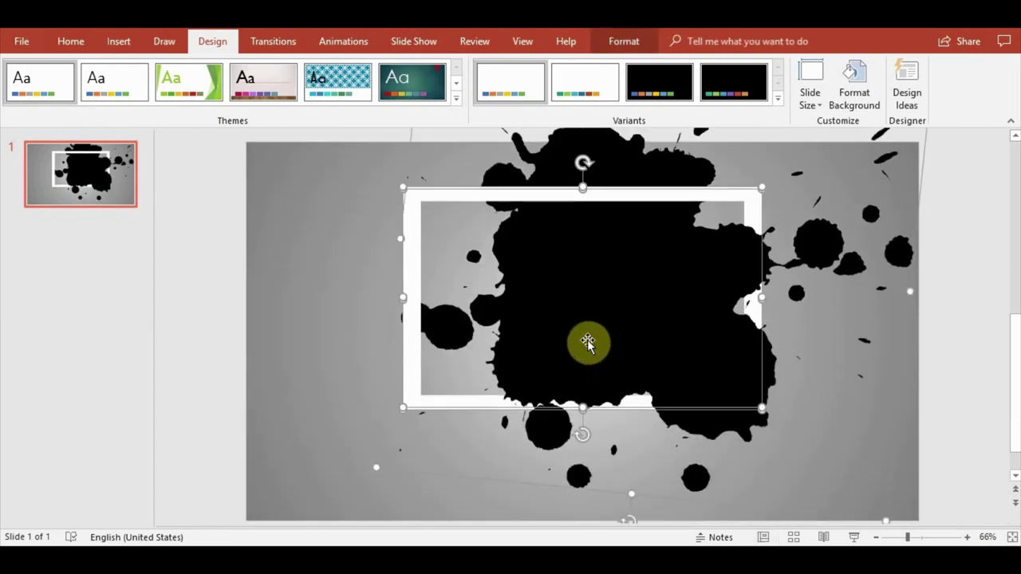
click(975, 457)
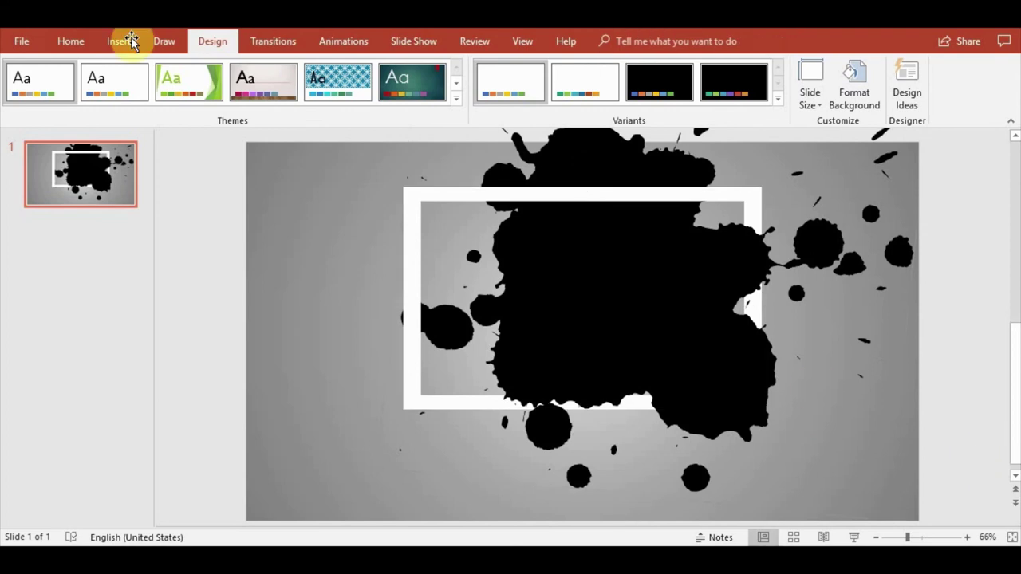
- Draw a rectangle across the bottom edge of the slide
click(118, 44)
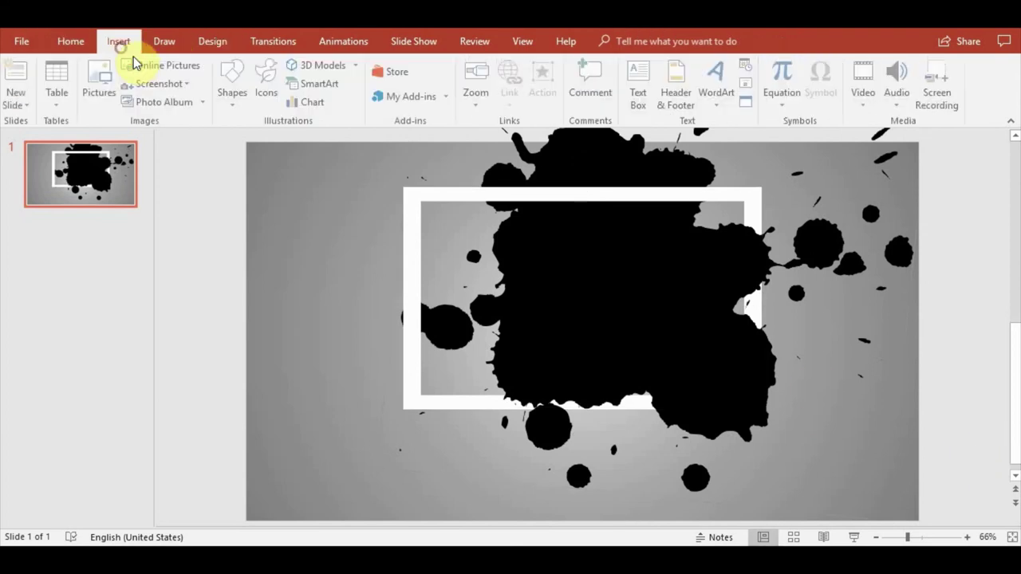
click(236, 96)
click(278, 139)
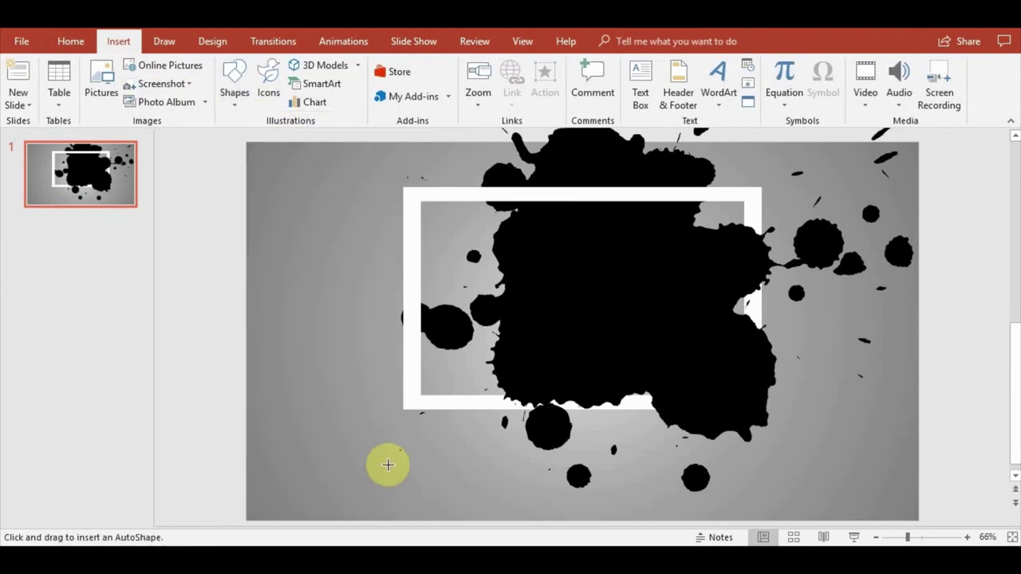
drag(441, 447, 969, 520)
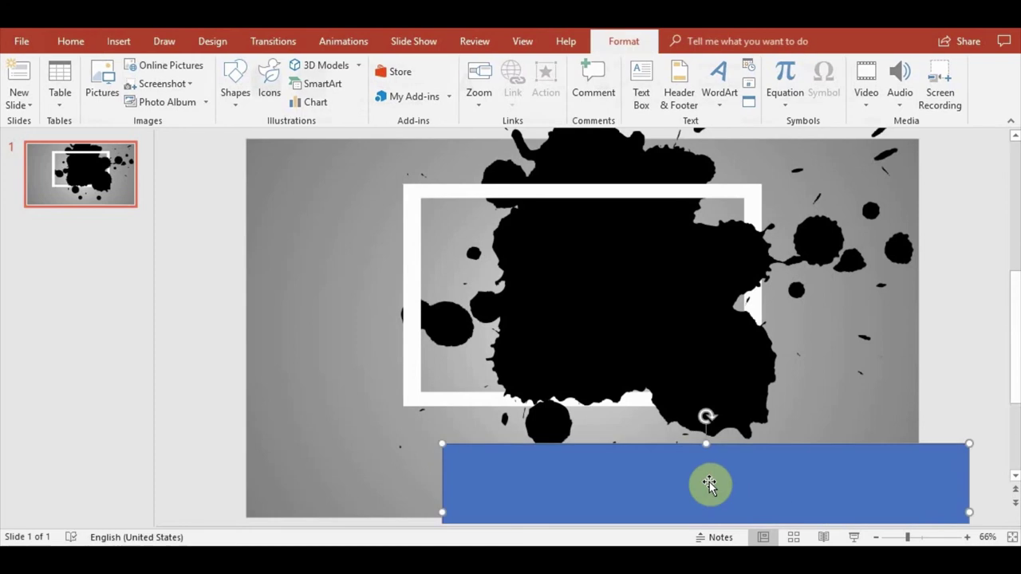
- Subtract the rectangle from the splatter to trim its lower drops
click(661, 323)
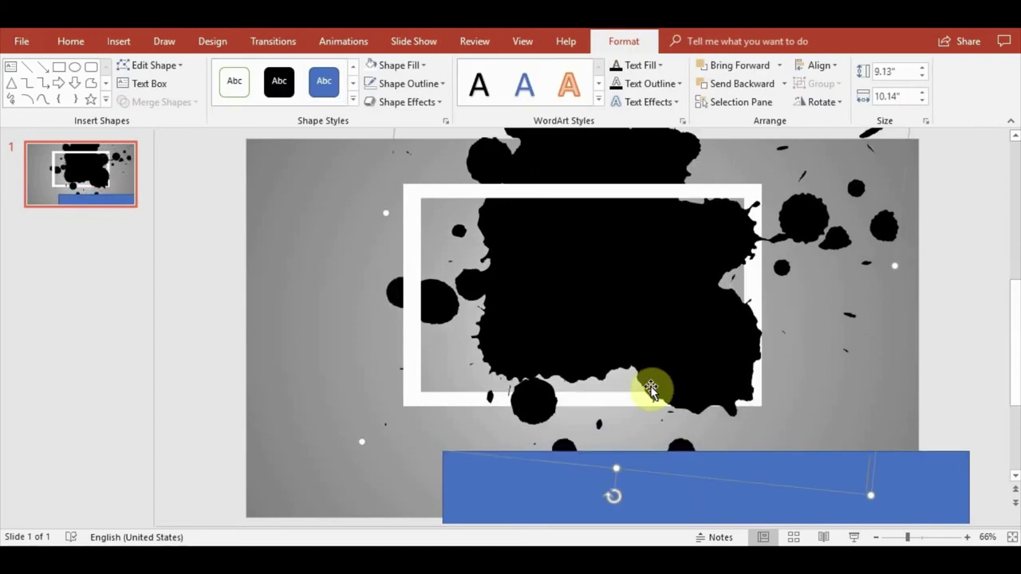
shift+click(650, 490)
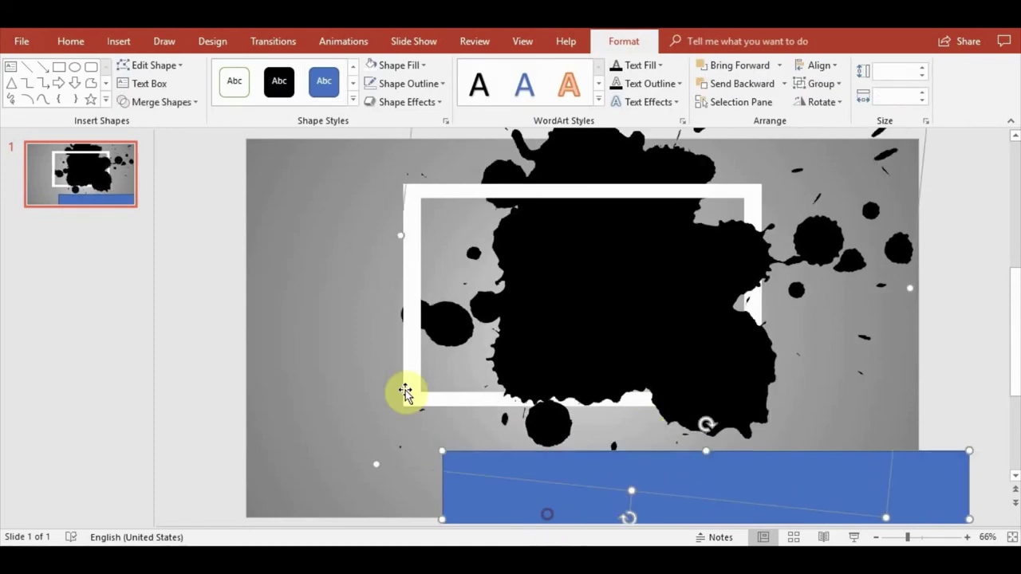
click(183, 104)
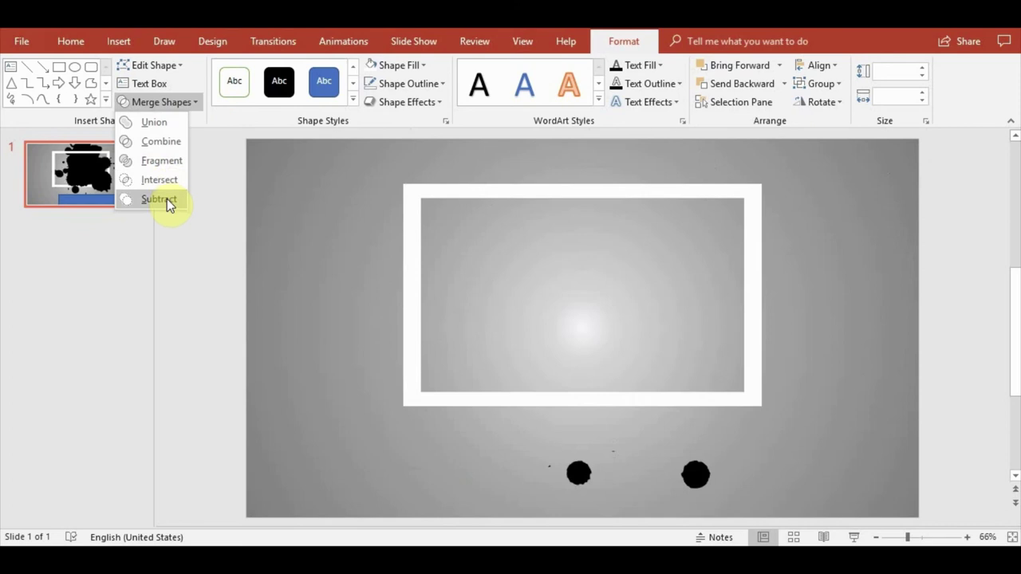
click(166, 199)
click(954, 392)
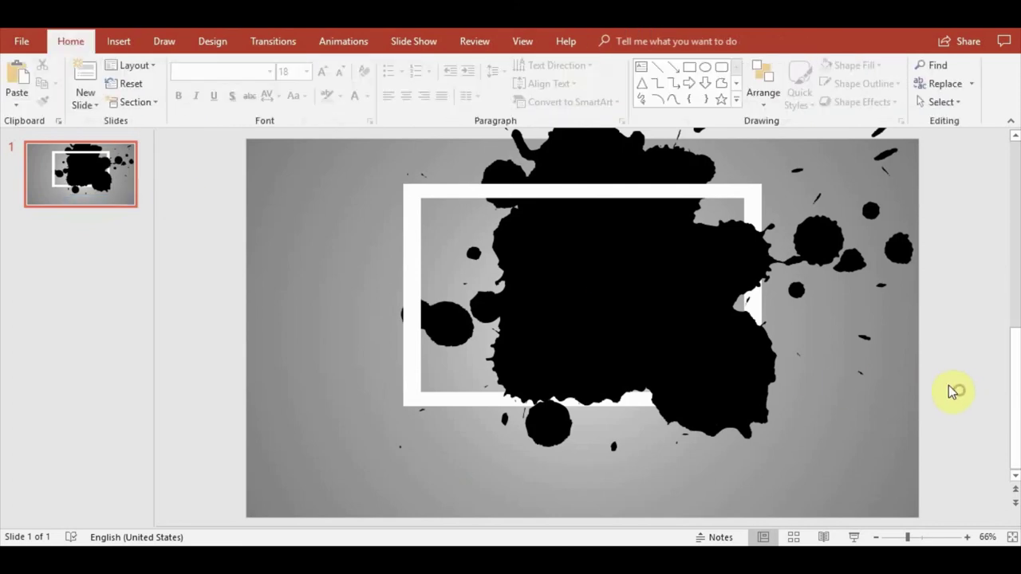
- Draw a flat oval below the white frame
click(116, 46)
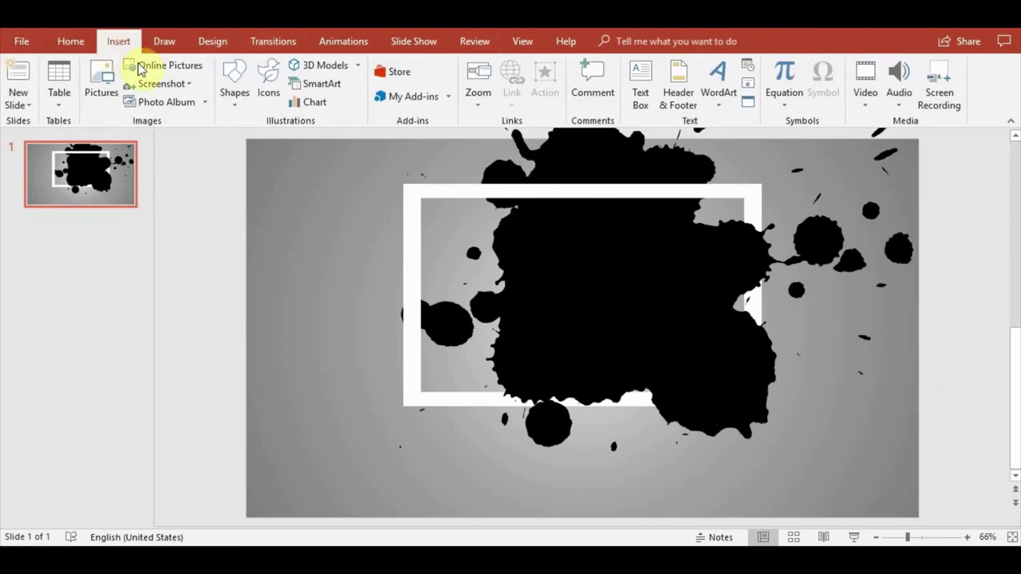
click(236, 103)
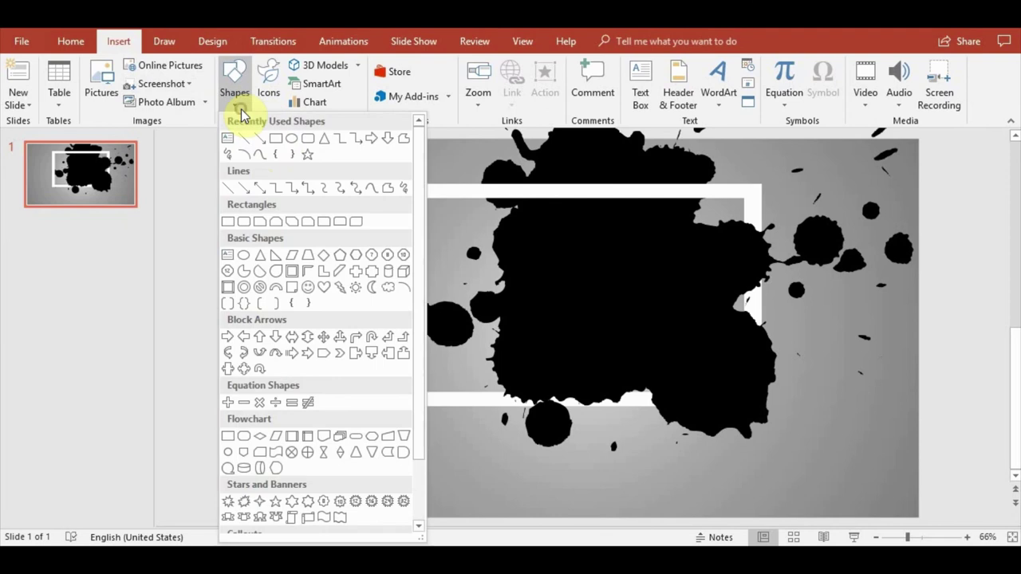
click(291, 142)
mouse_move(437, 460)
mouse_down()
mouse_move(782, 494)
mouse_move(758, 488)
mouse_up()
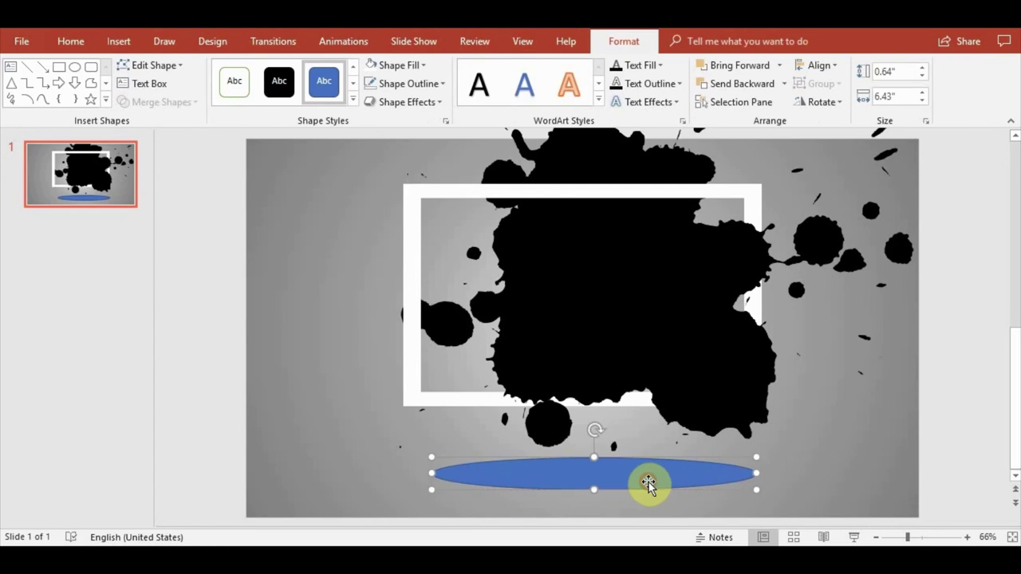
- Give the oval no outline, soft edges and a grey fill
click(437, 82)
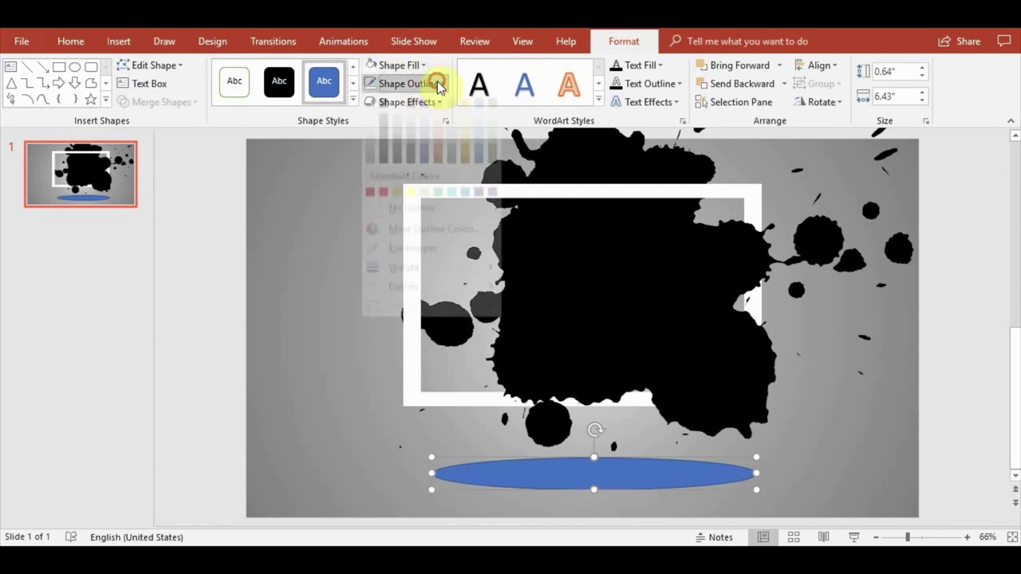
click(413, 229)
click(441, 105)
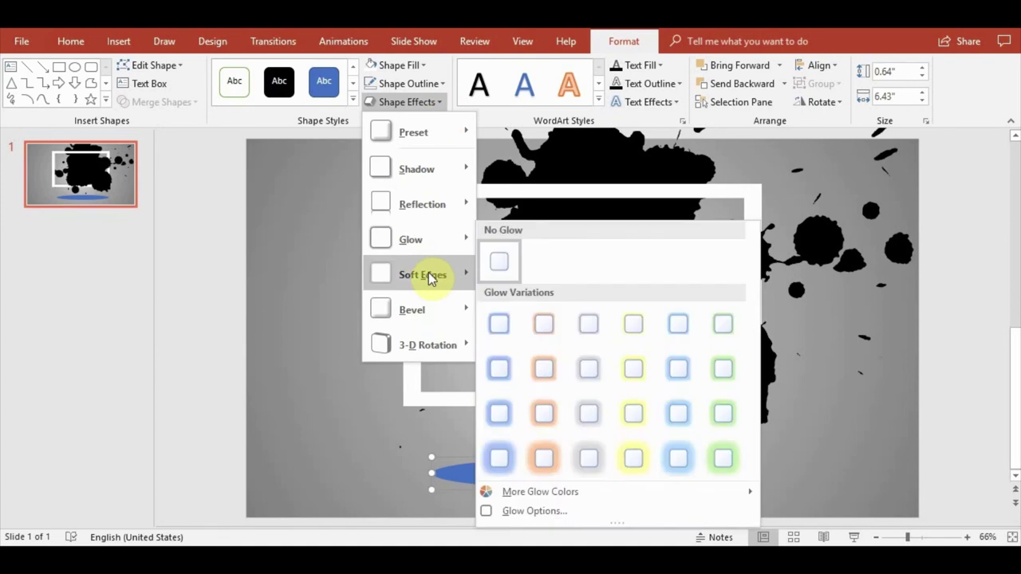
mouse_move(466, 274)
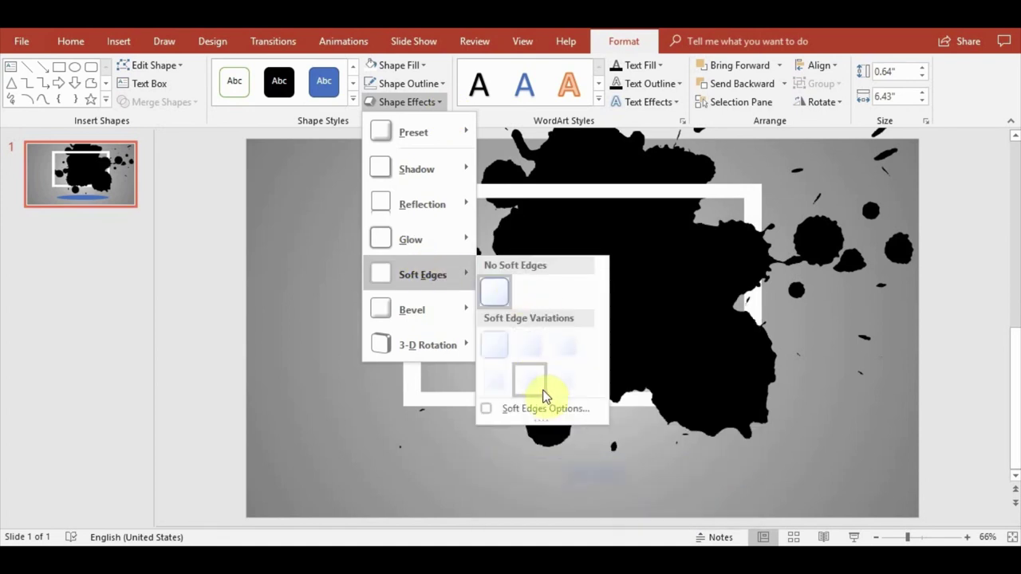
click(494, 383)
click(406, 66)
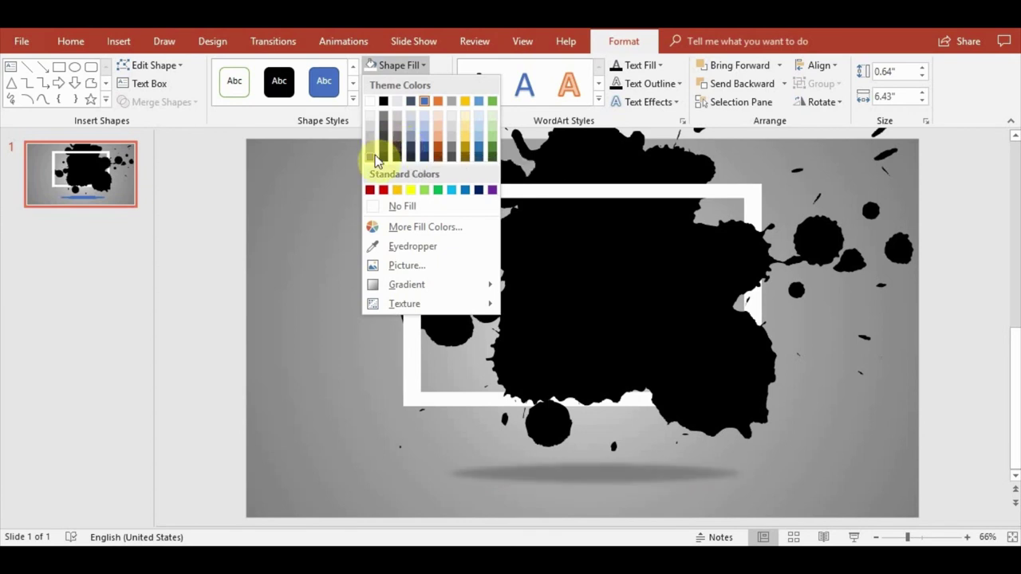
click(375, 155)
click(931, 452)
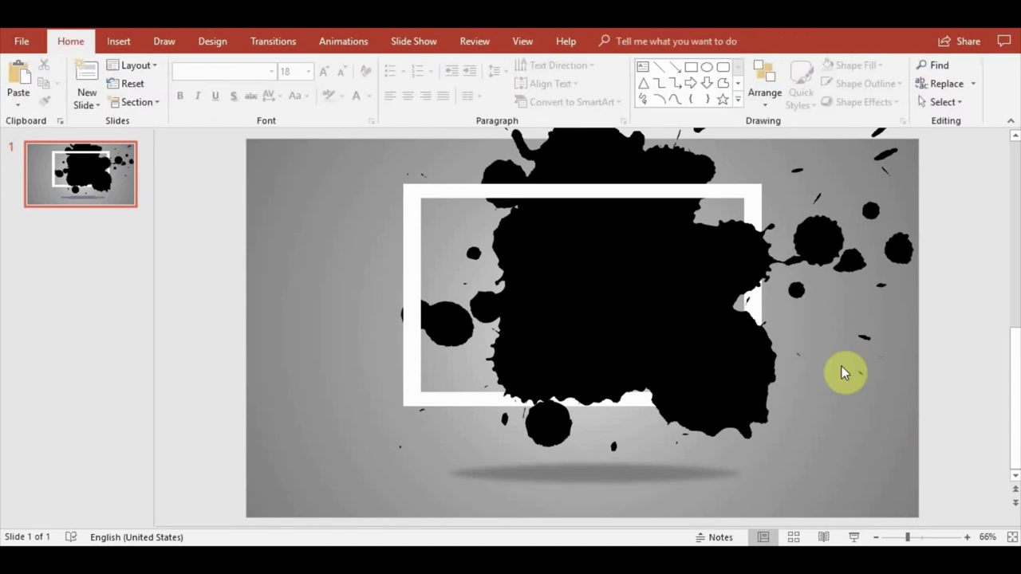
- Stretch the shadow oval wider and flatter and nudge it into place
click(599, 477)
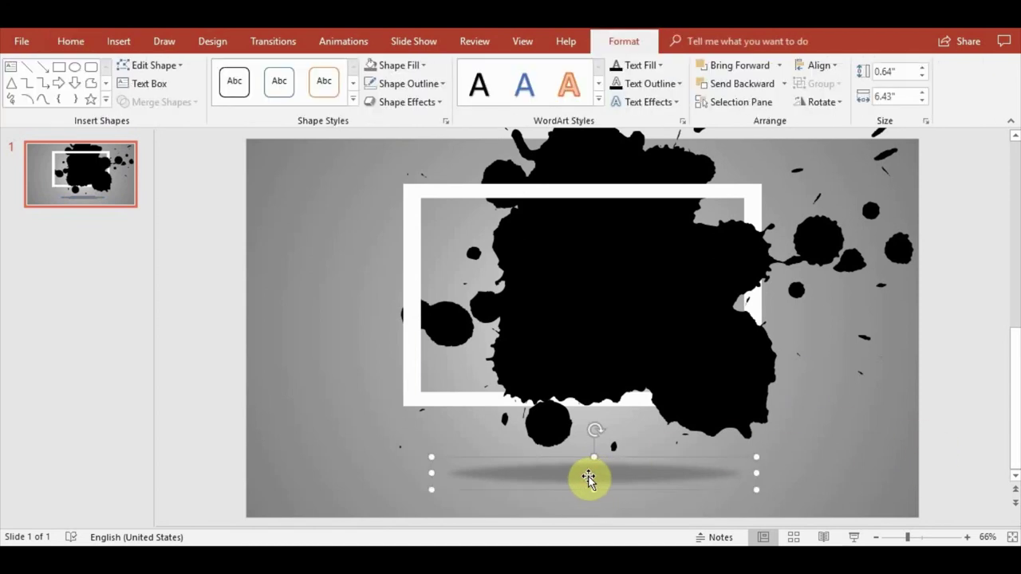
drag(572, 477, 580, 475)
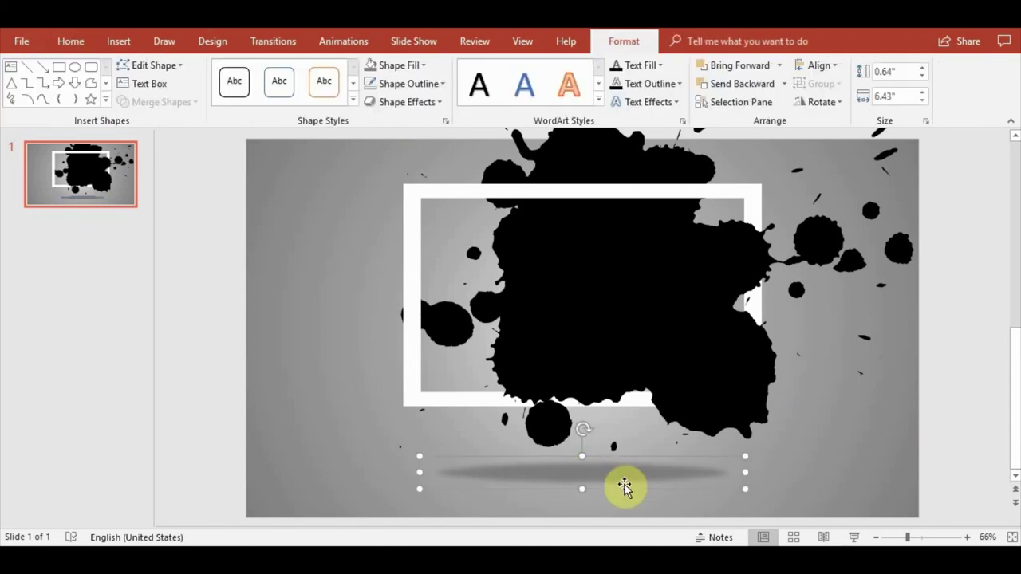
drag(745, 479, 785, 479)
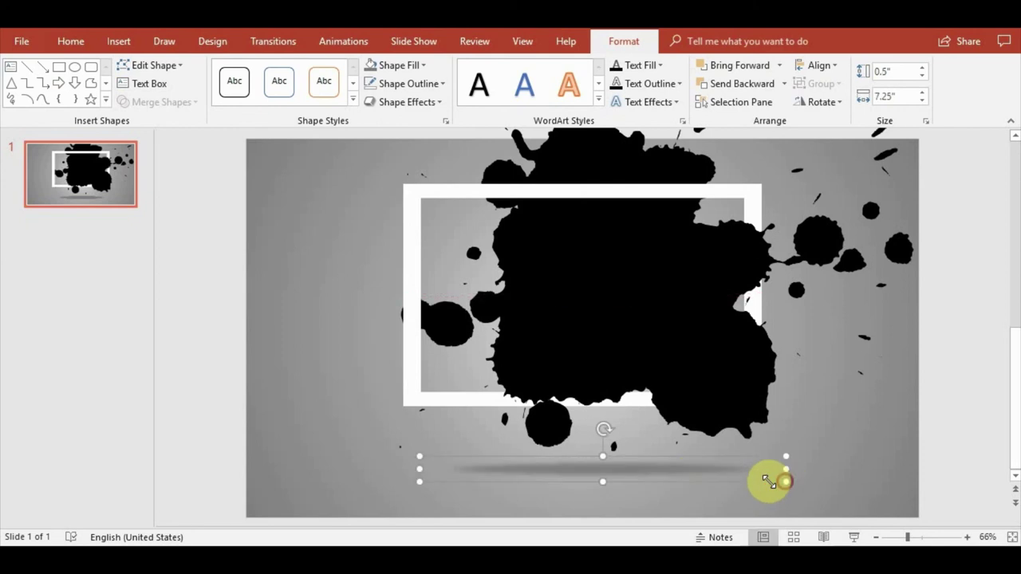
drag(668, 476, 644, 470)
click(949, 391)
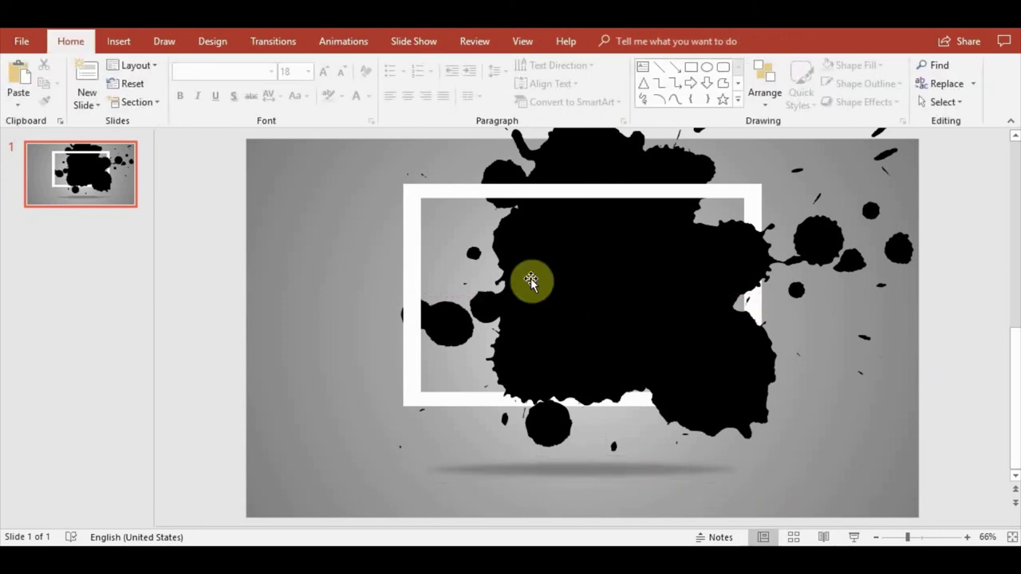
- Duplicate the ink splatter with Ctrl+C / Ctrl+V and move the copy left
click(584, 307)
key(ctrl+c)
key(ctrl+v)
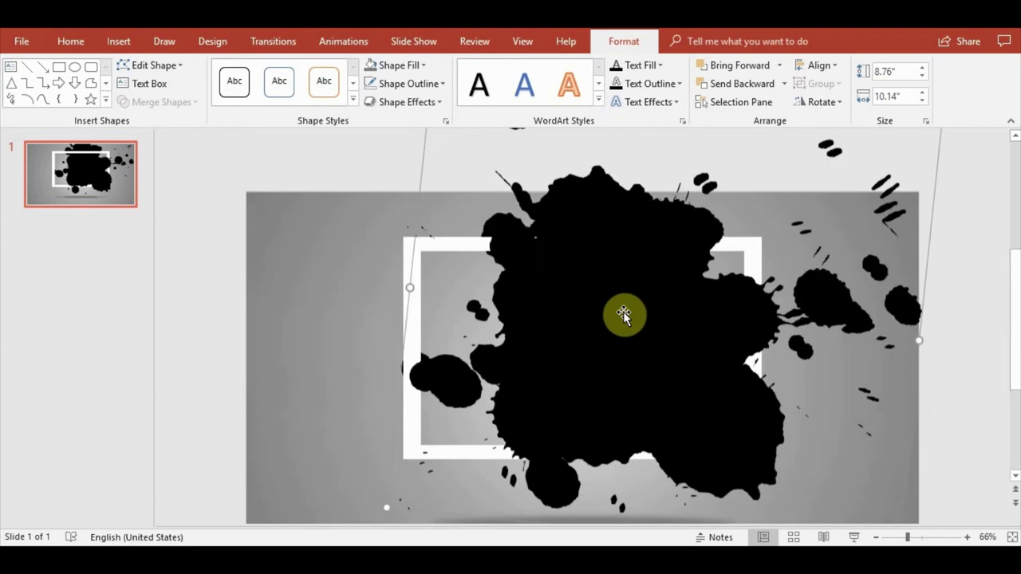
drag(649, 335, 337, 342)
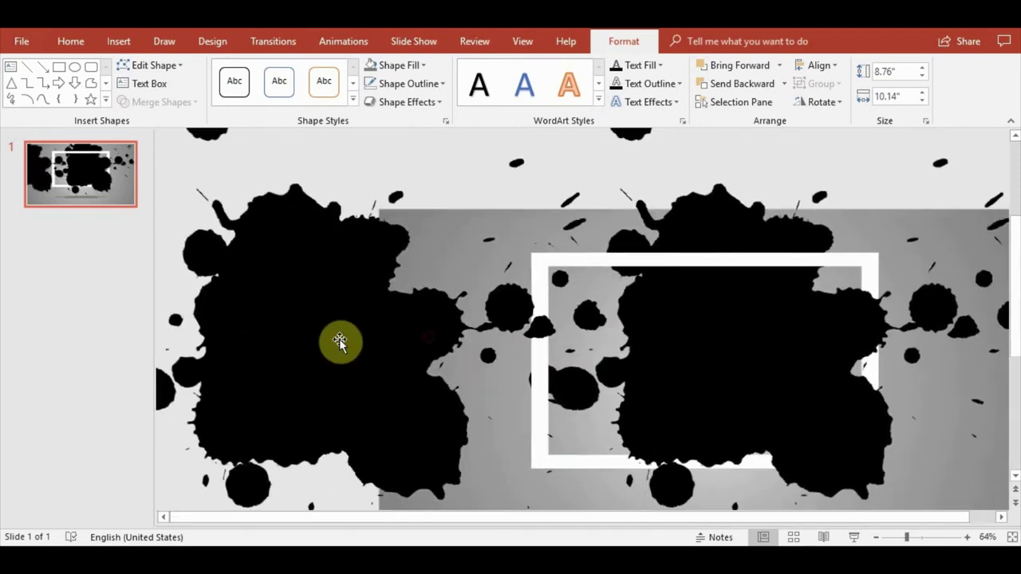
click(721, 353)
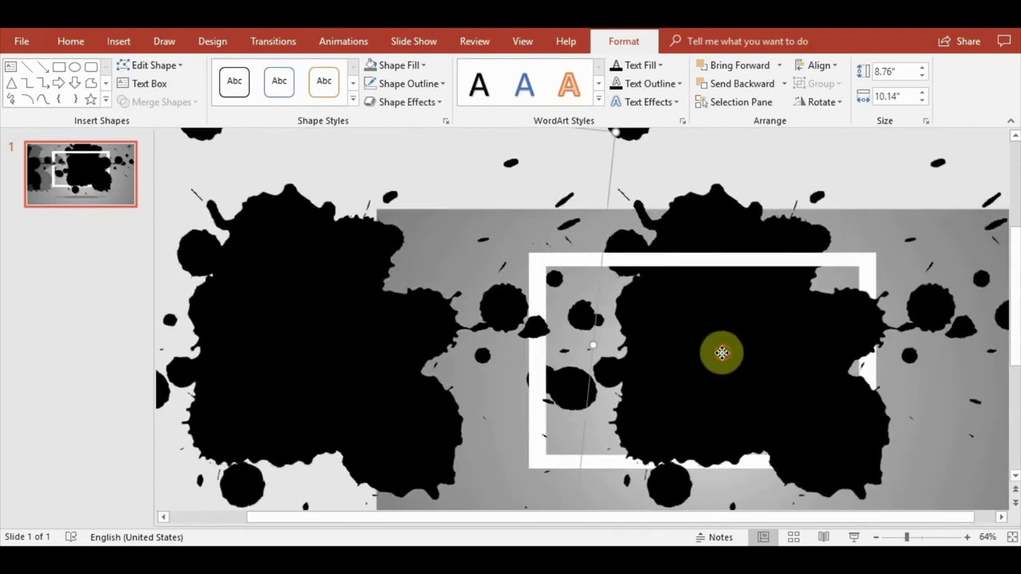
- Fill the original splatter with the photo pexels-photo-618551
click(426, 70)
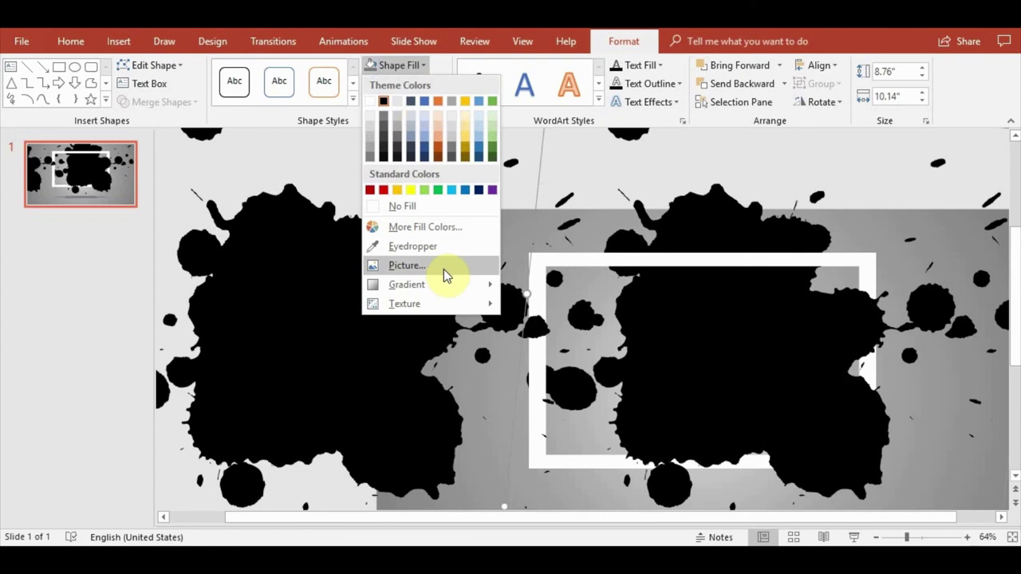
click(444, 273)
click(441, 261)
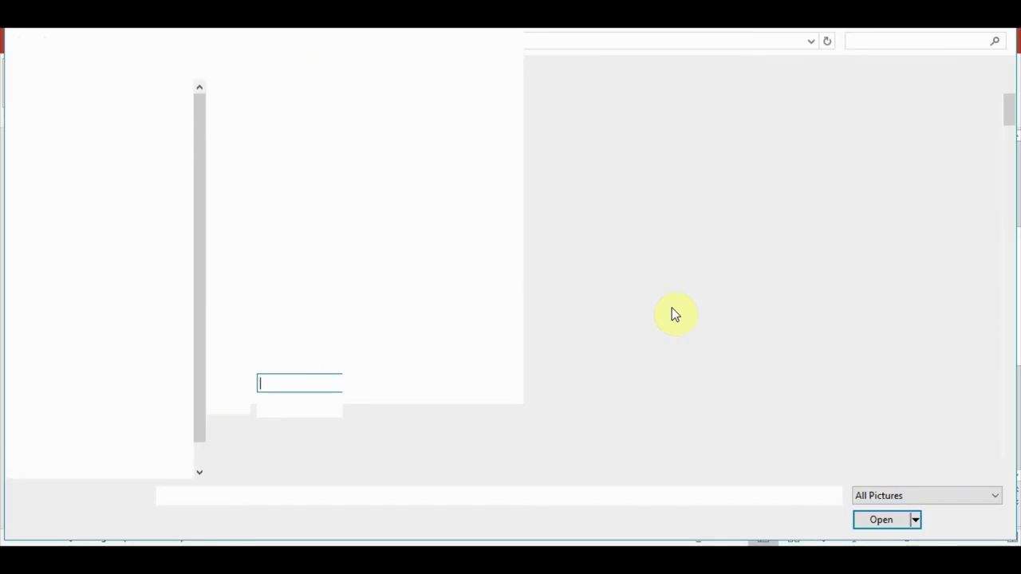
scroll(702, 303, down, 2)
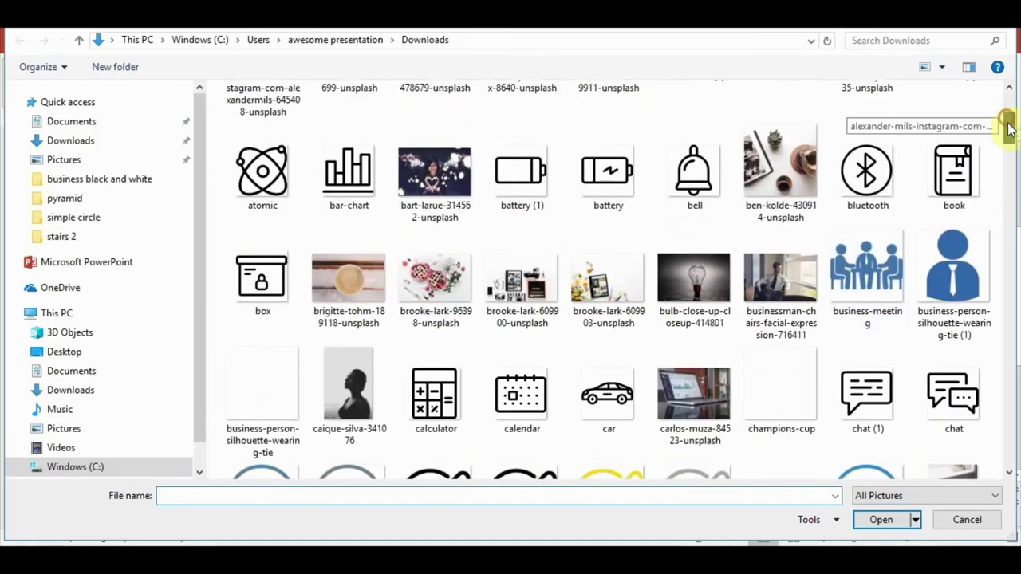
scroll(1008, 132, down, 3)
drag(1011, 140, 1015, 319)
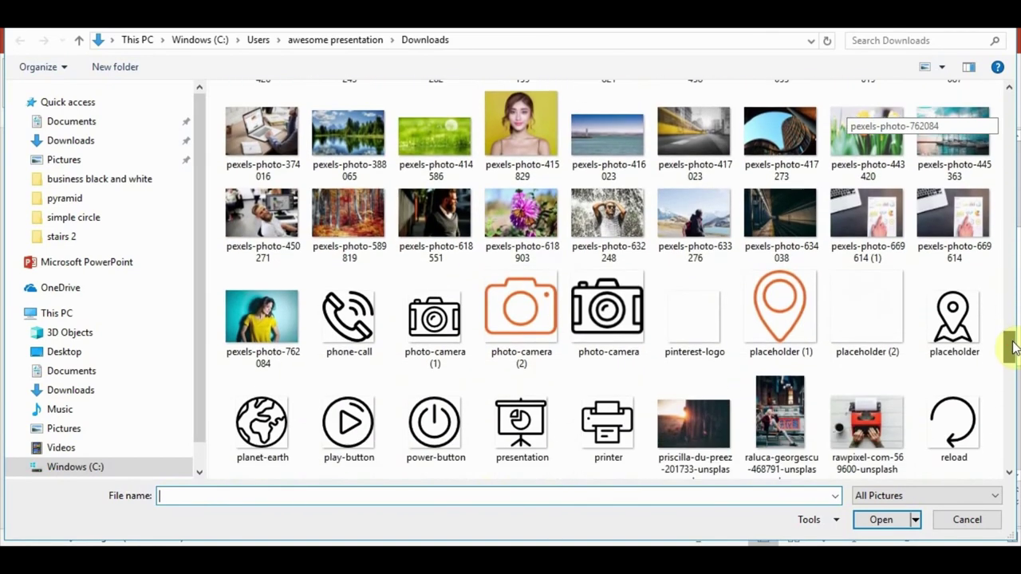
drag(1015, 319, 1011, 347)
click(466, 211)
double_click(467, 211)
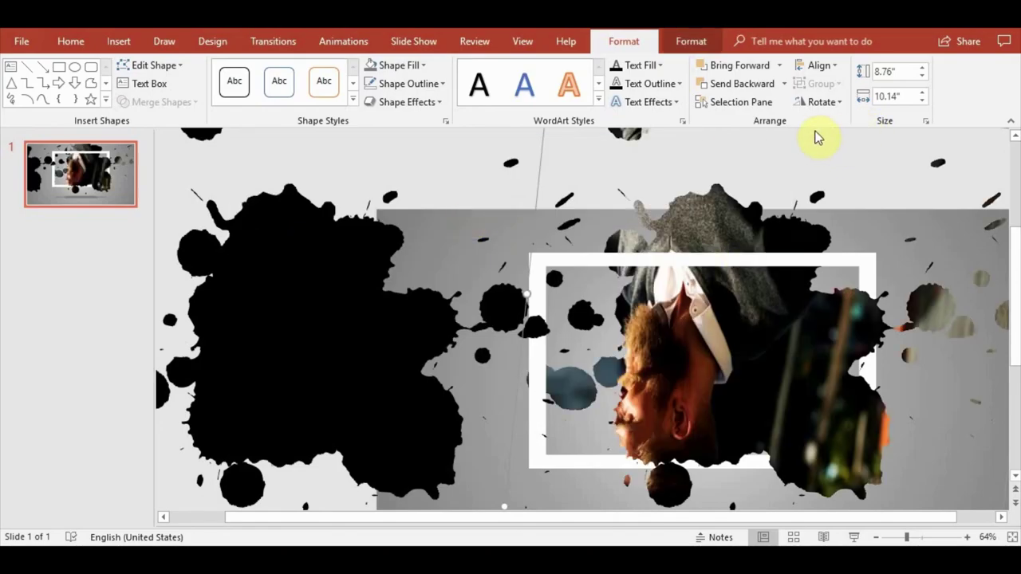
- Check the crop options, then undo the photo fill to keep the splatter black
click(701, 41)
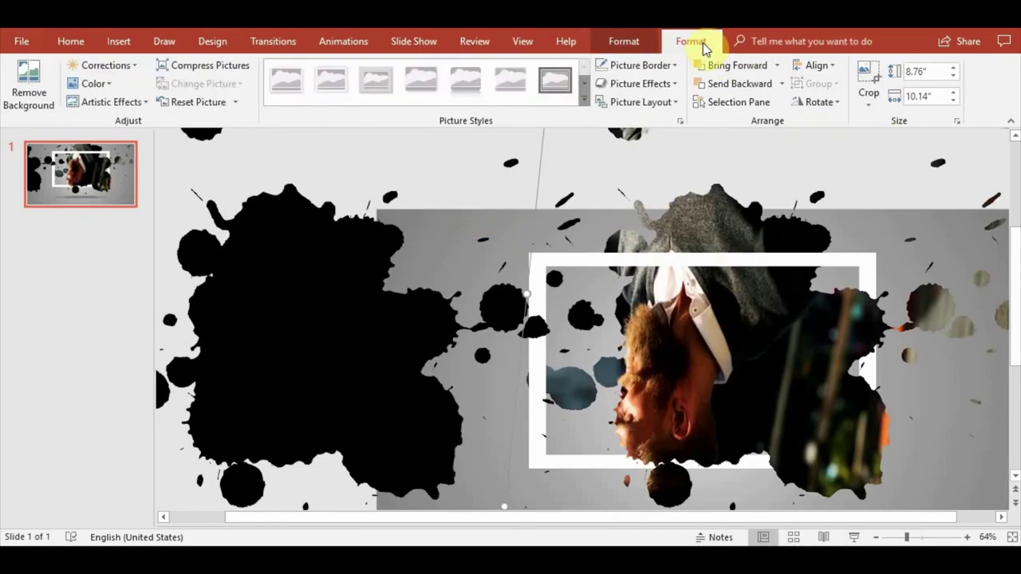
click(868, 96)
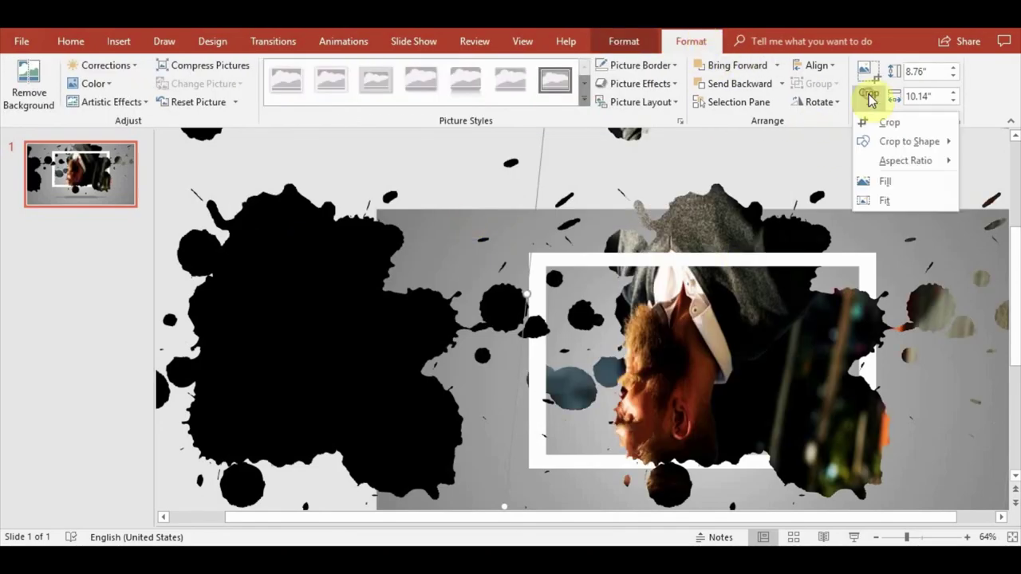
click(473, 190)
key(ctrl+z)
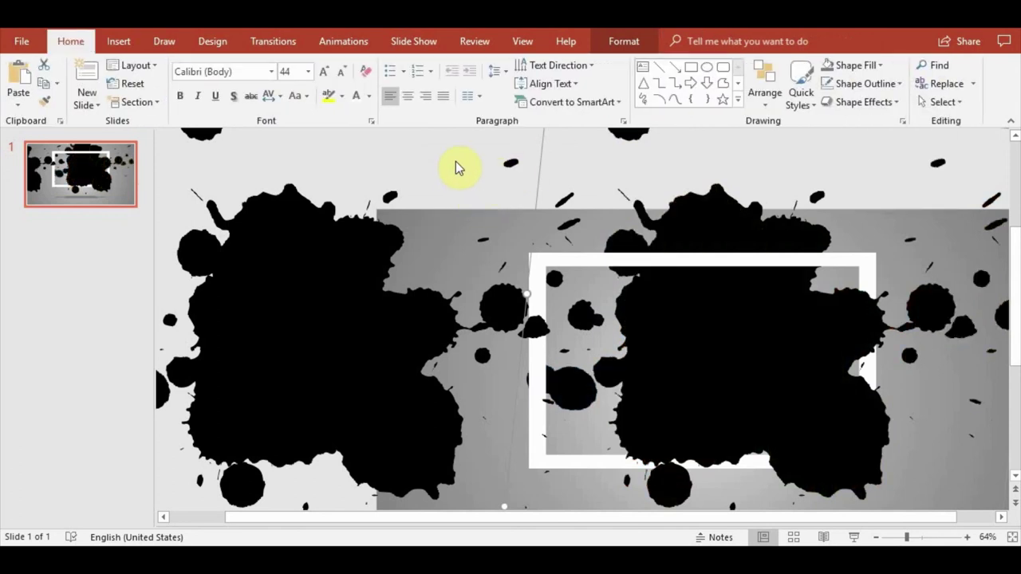
- Draw a tiny rectangle above the slide and try a Union merge, then undo it
click(118, 40)
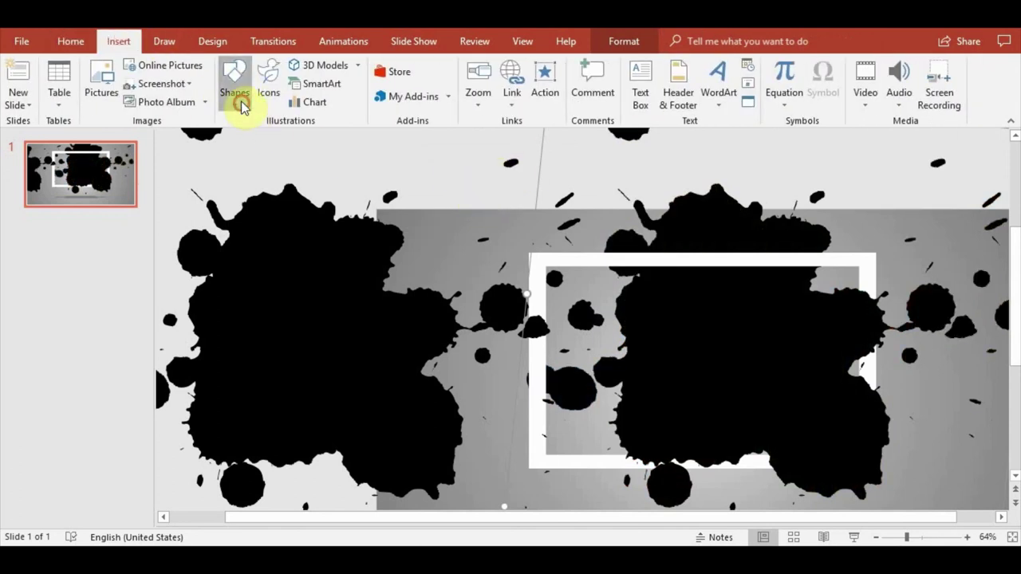
click(235, 94)
click(303, 142)
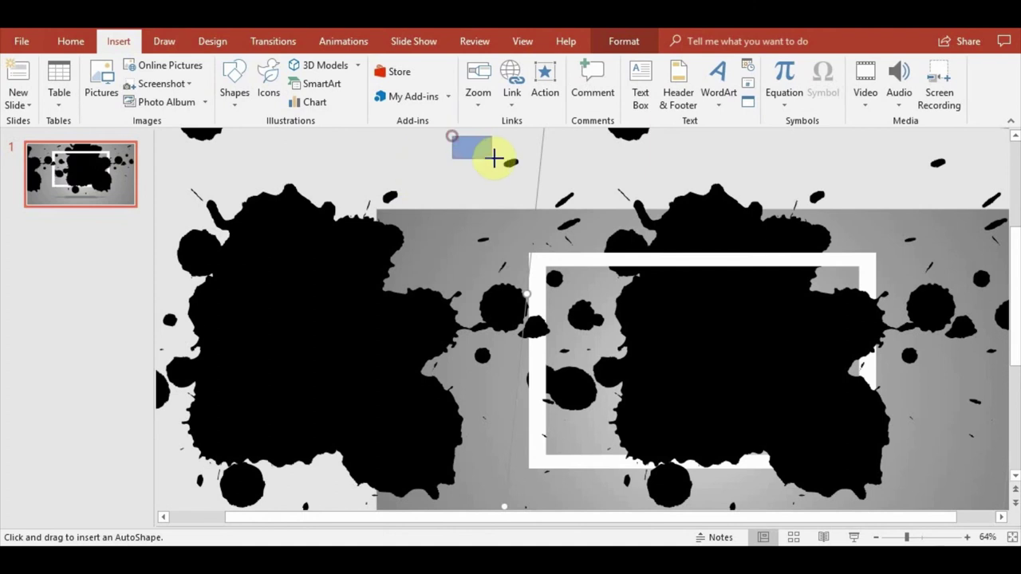
drag(494, 158, 497, 162)
key(ctrl+a)
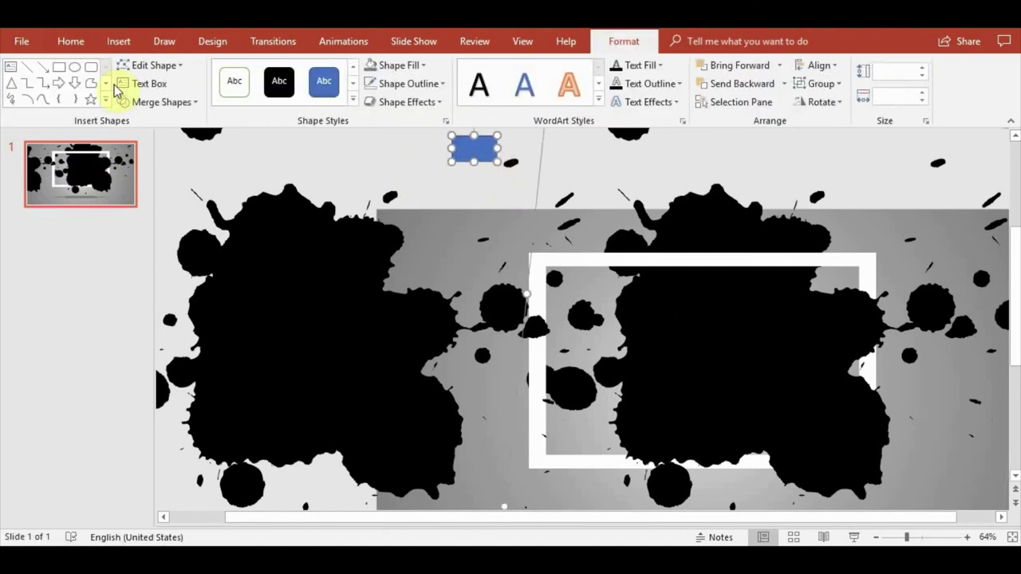
click(156, 102)
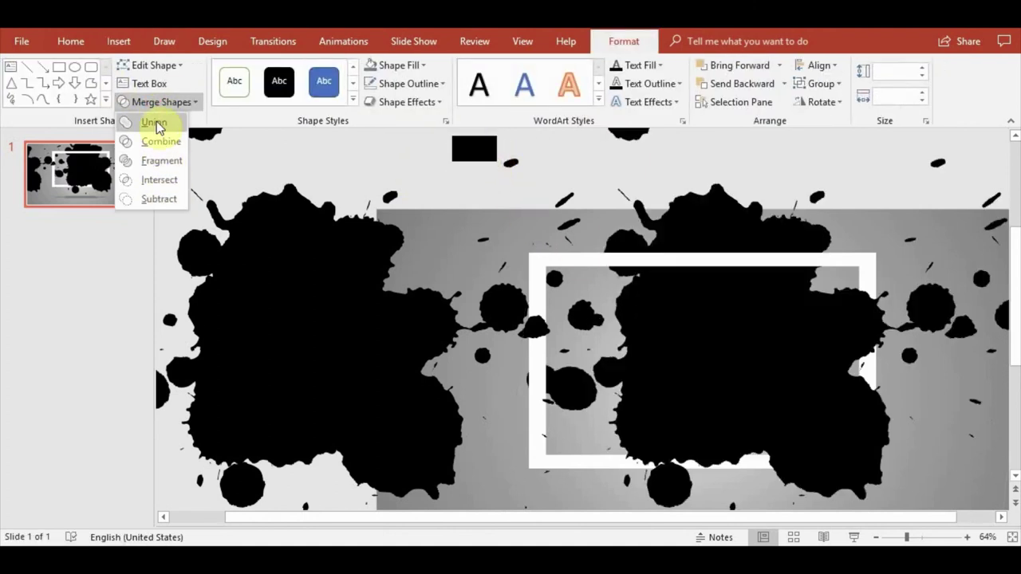
click(156, 122)
key(ctrl+z)
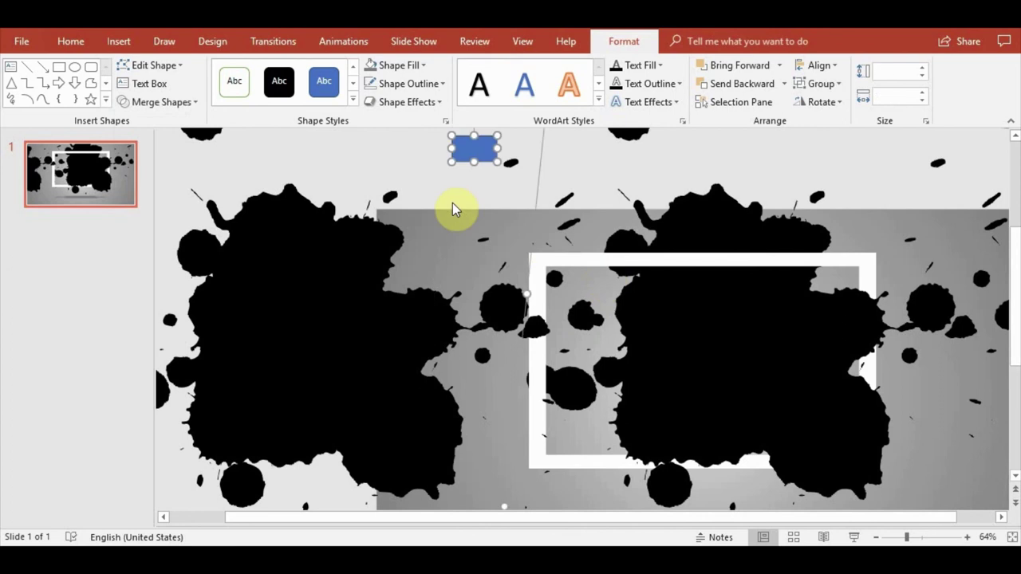
- Union the small rectangle and splash pieces into one shape
click(409, 143)
click(474, 148)
shift+click(685, 326)
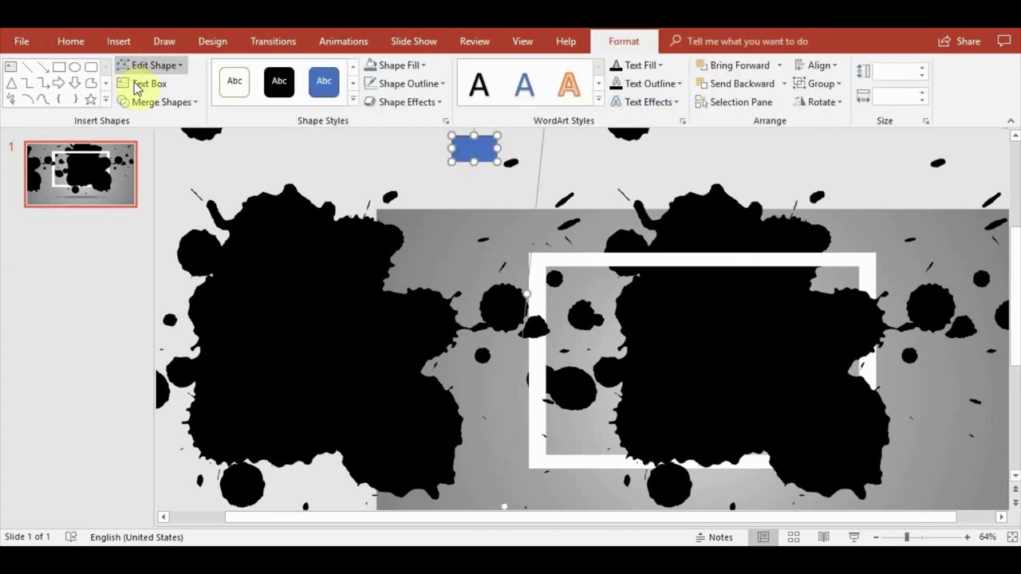
click(156, 102)
click(163, 122)
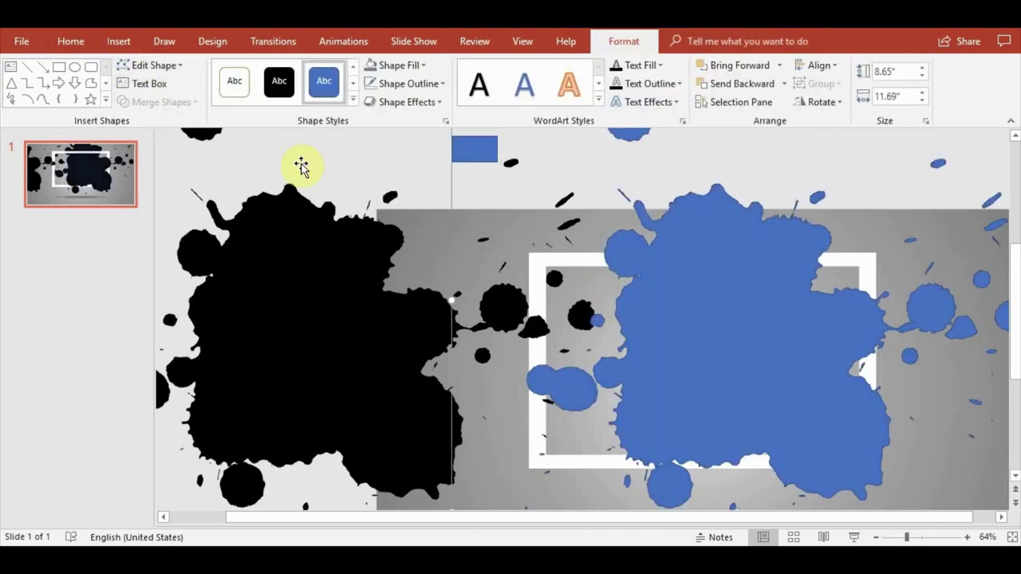
click(380, 166)
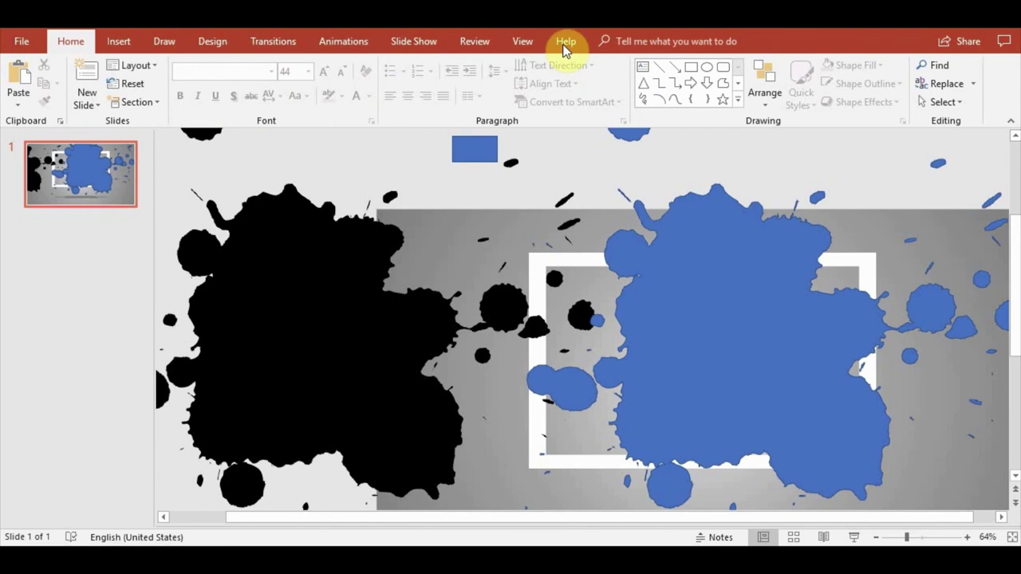
- Draw a rectangle above the slide and subtract it from the splash shape
click(120, 41)
click(235, 90)
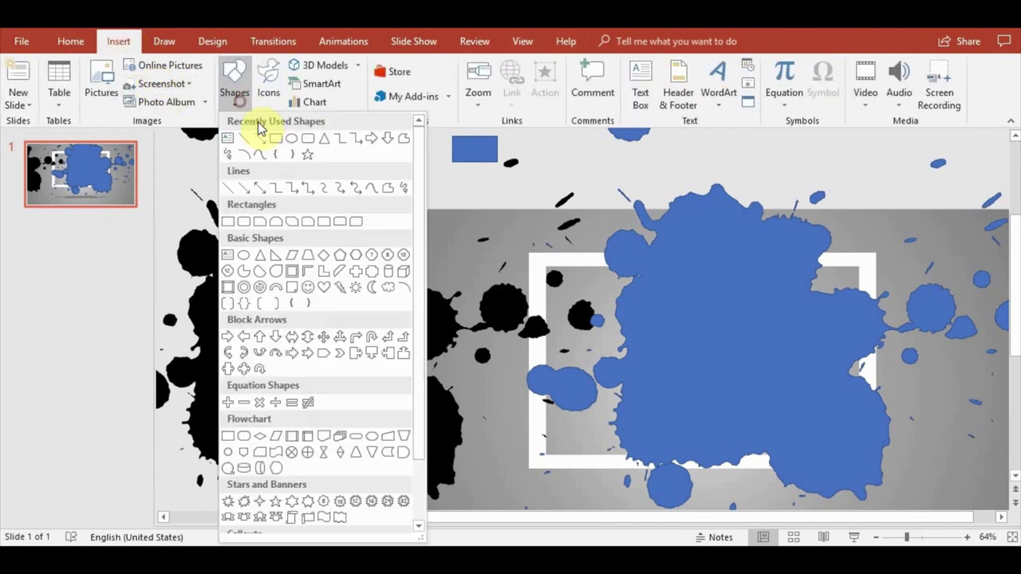
click(288, 140)
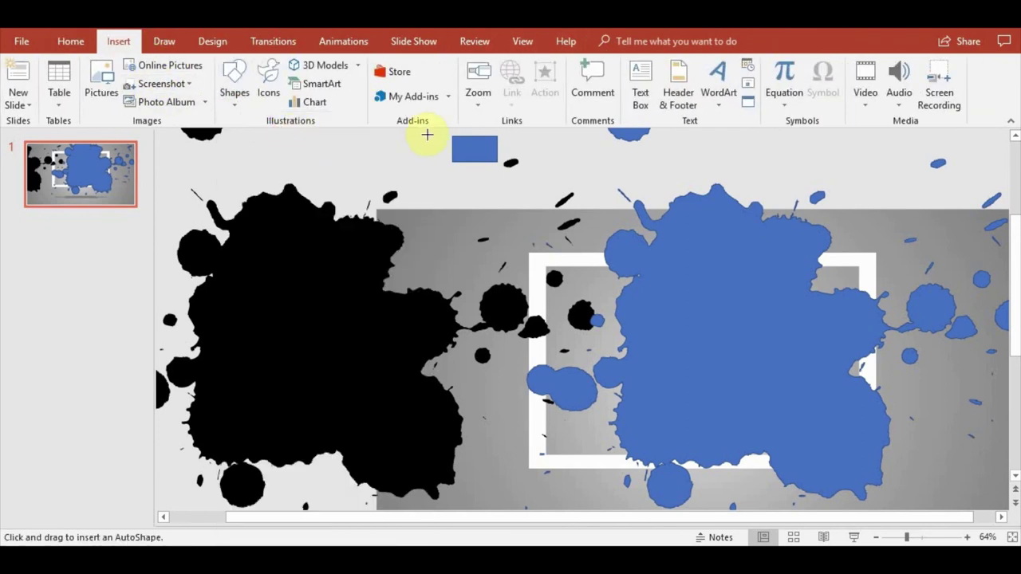
drag(428, 137, 500, 187)
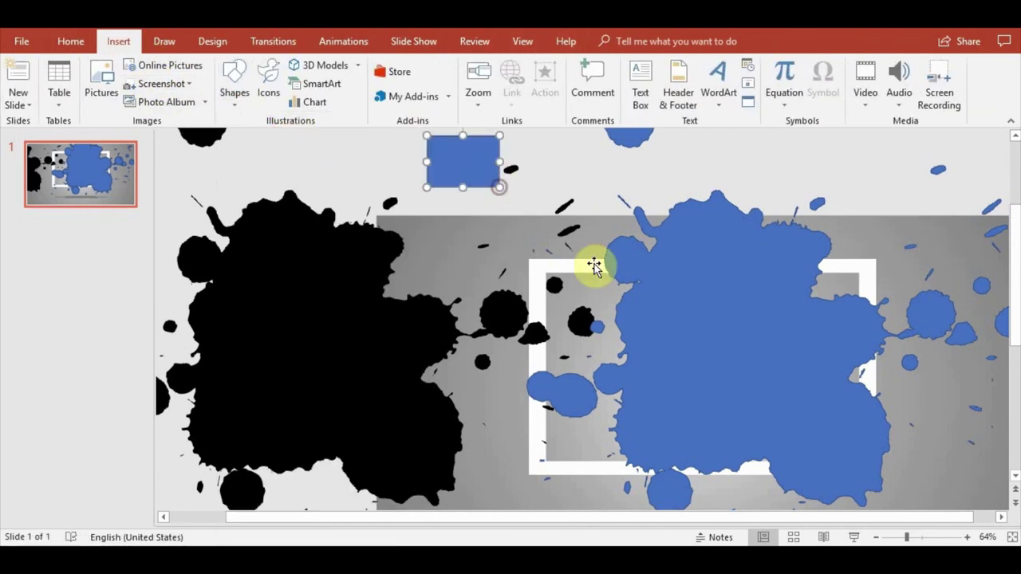
shift+click(439, 160)
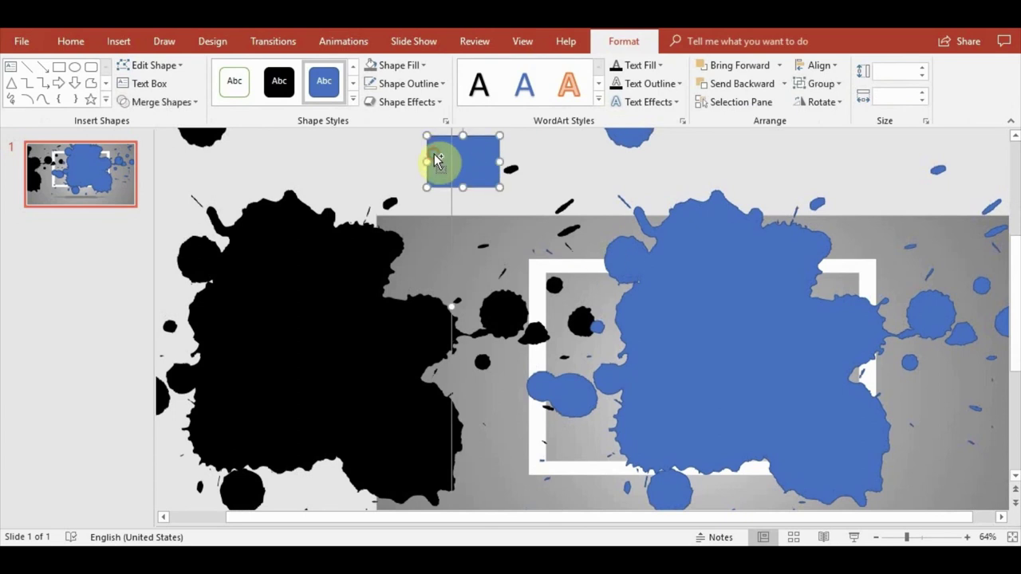
click(191, 102)
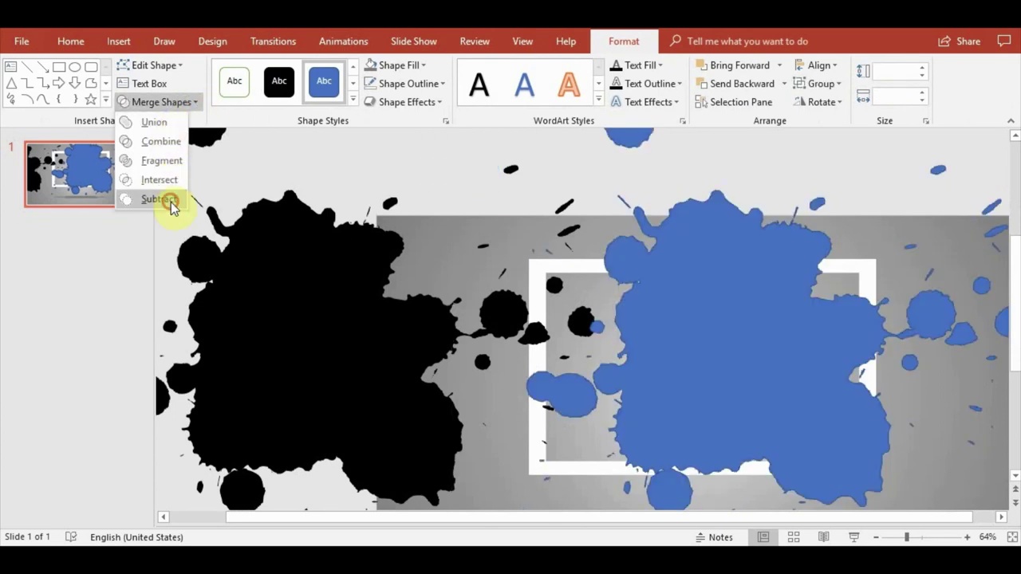
click(164, 199)
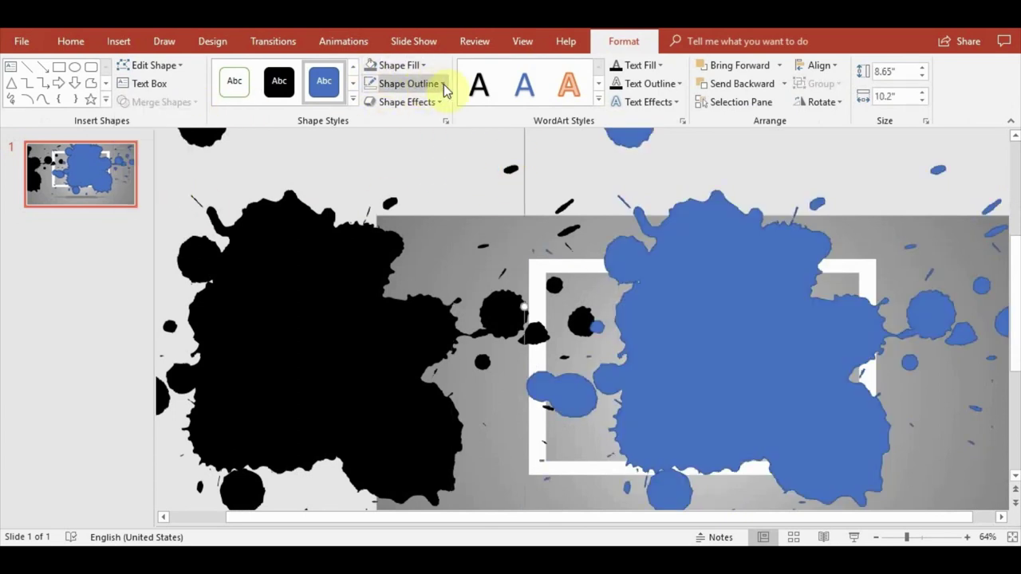
- Fill the splash shape with the picture pexels-photo-618551 from the Downloads folder
click(424, 67)
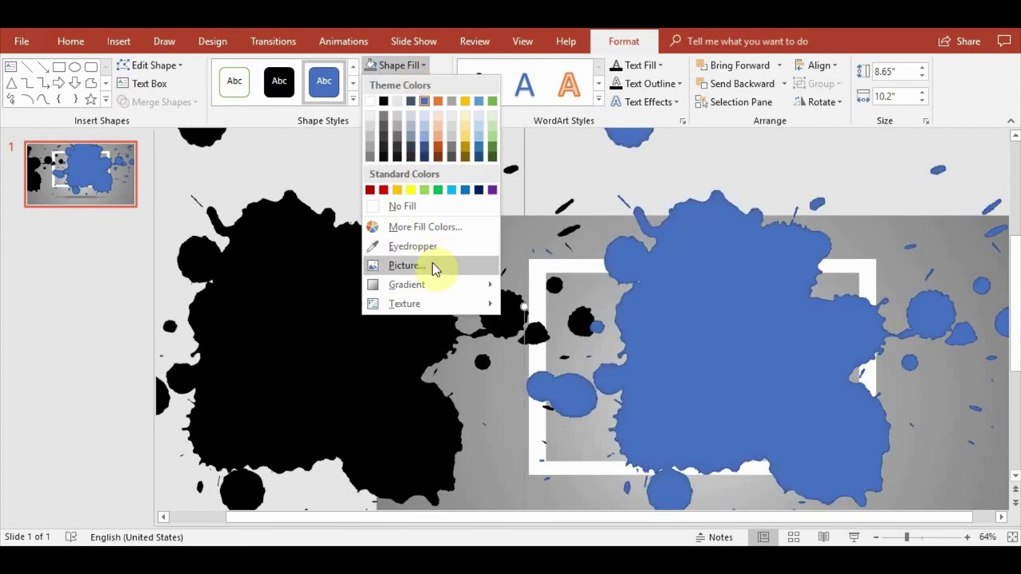
click(433, 264)
click(514, 244)
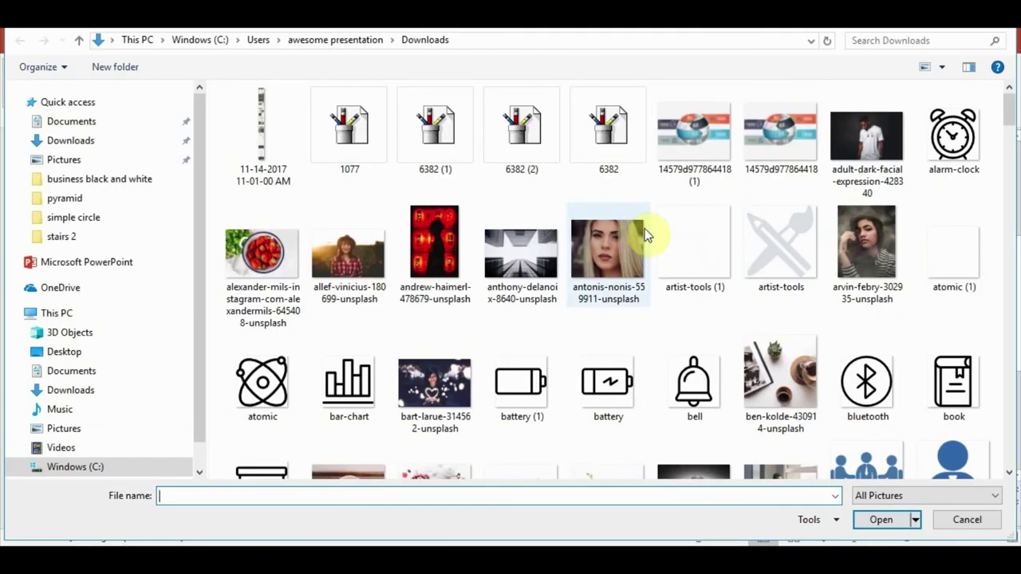
drag(1006, 175, 1008, 345)
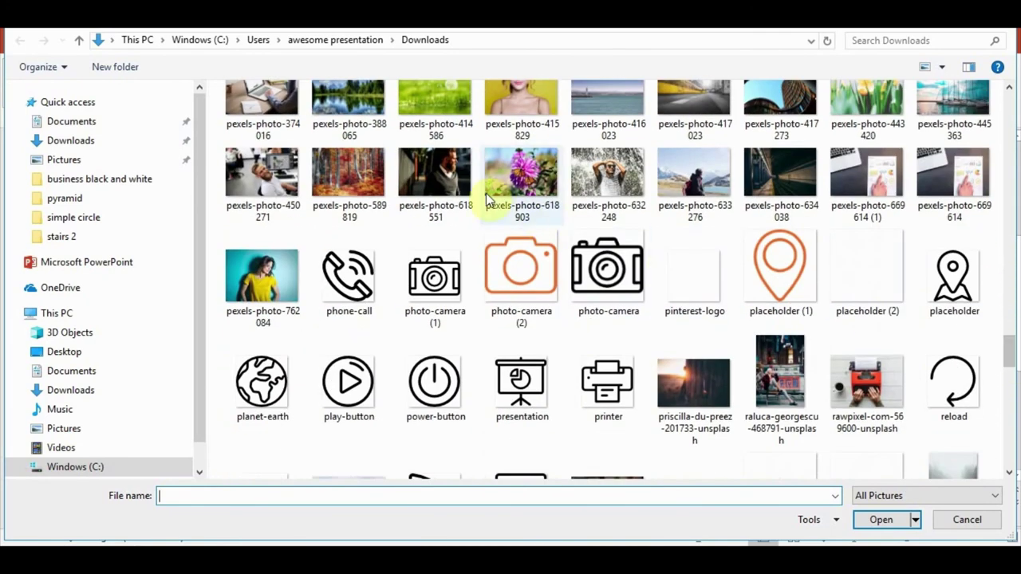
double_click(464, 198)
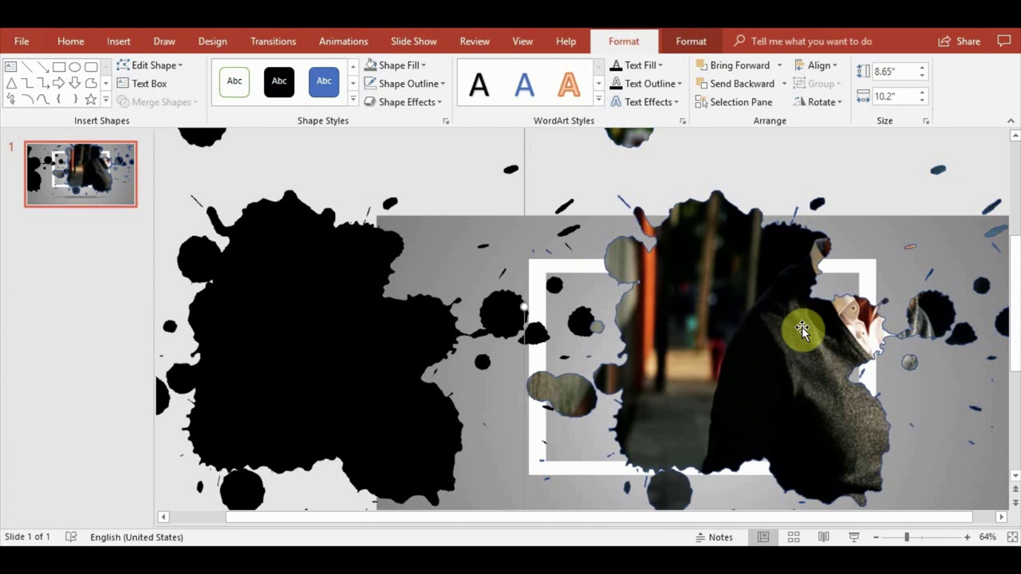
click(443, 84)
- Remove the splash outline, crop-fit the photo, then shift and enlarge it inside
click(417, 228)
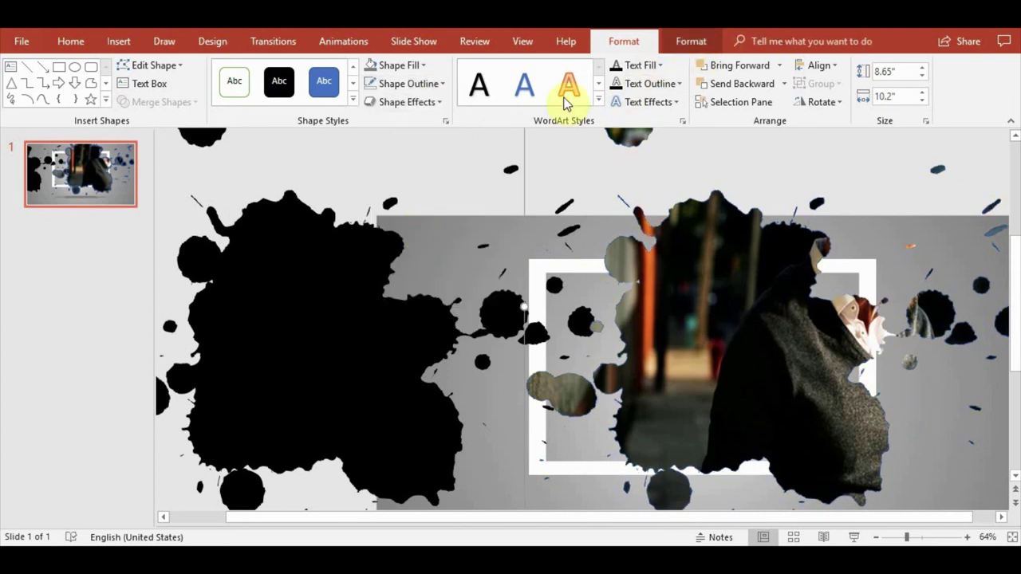
click(690, 41)
click(867, 98)
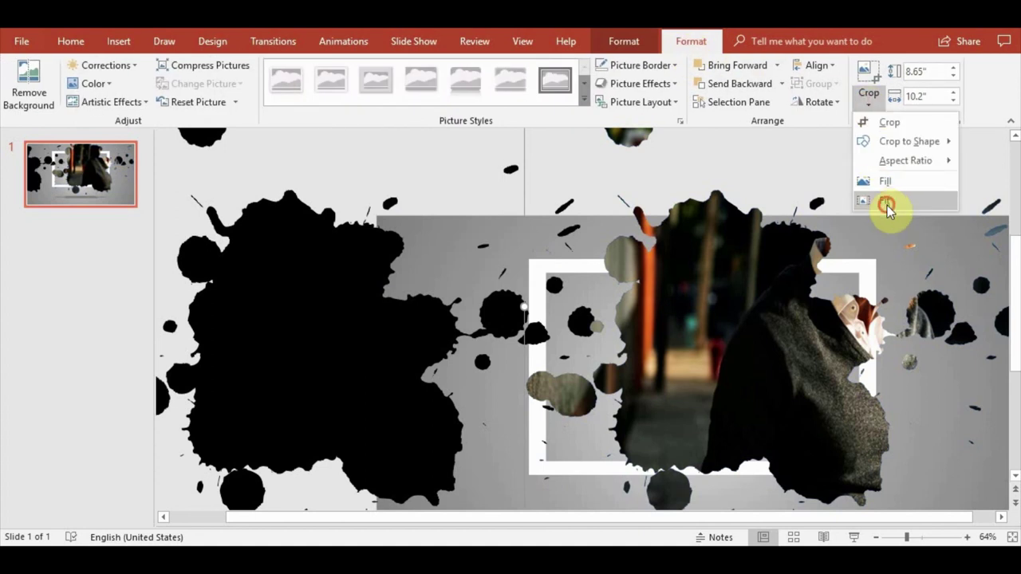
click(887, 205)
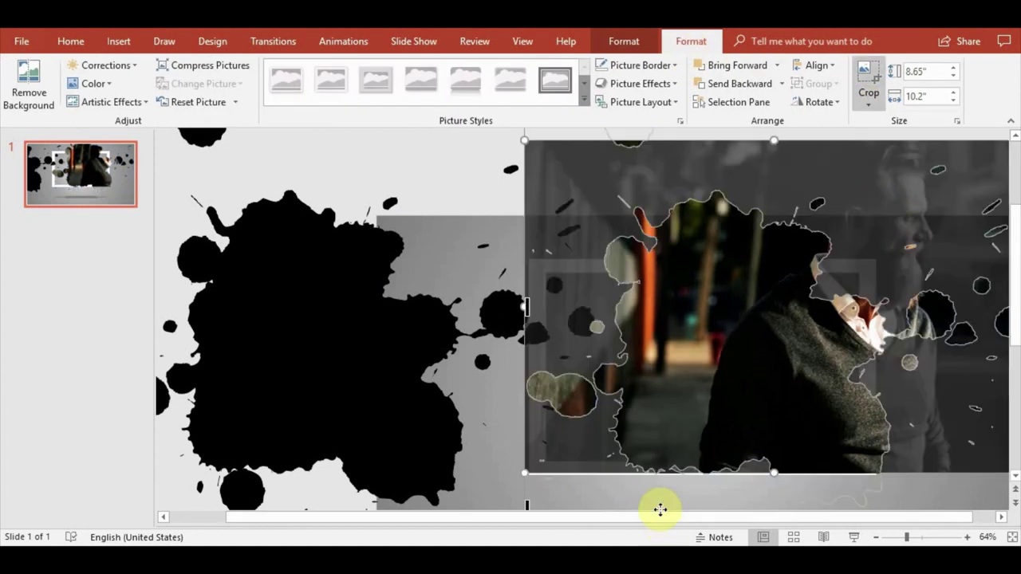
drag(662, 517, 768, 535)
click(751, 413)
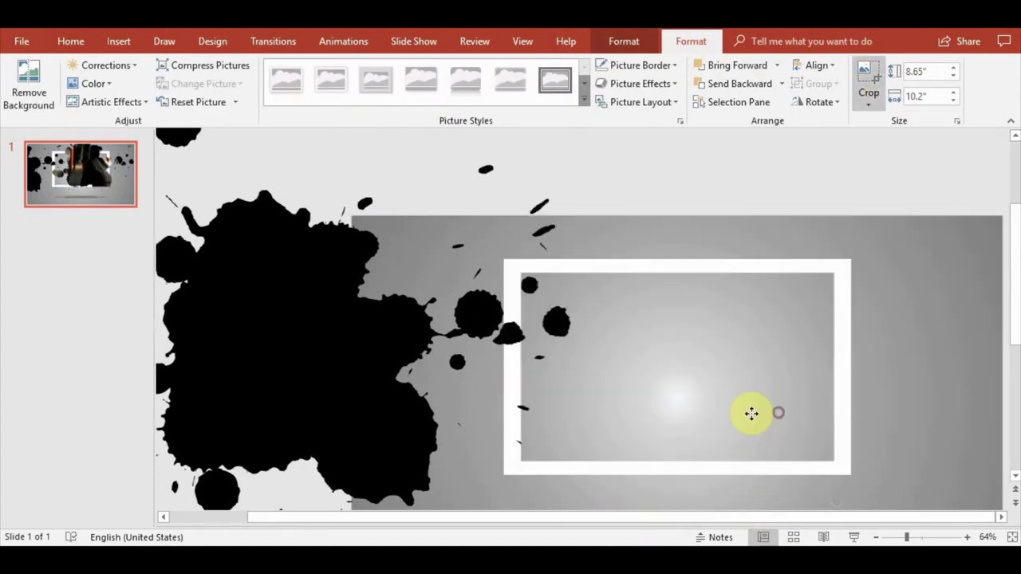
drag(752, 413, 674, 421)
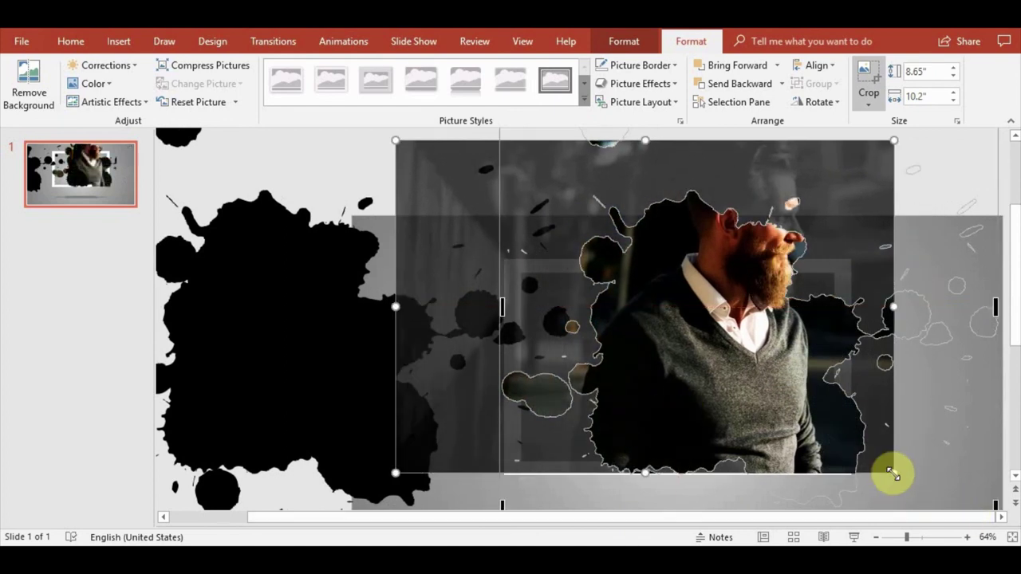
drag(892, 473, 989, 518)
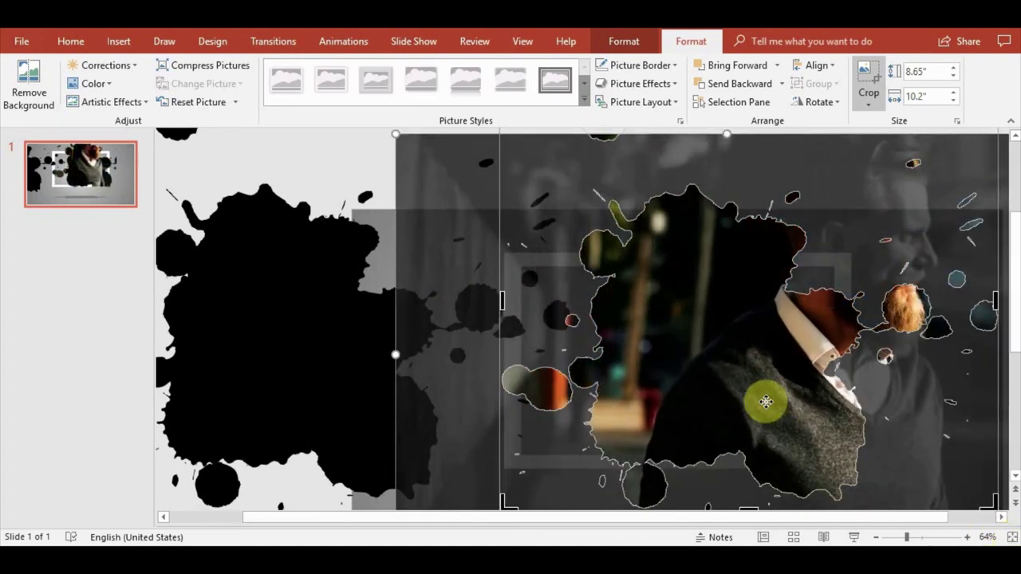
mouse_move(766, 401)
mouse_down()
mouse_move(649, 462)
mouse_move(754, 456)
mouse_move(684, 456)
mouse_move(670, 236)
mouse_up()
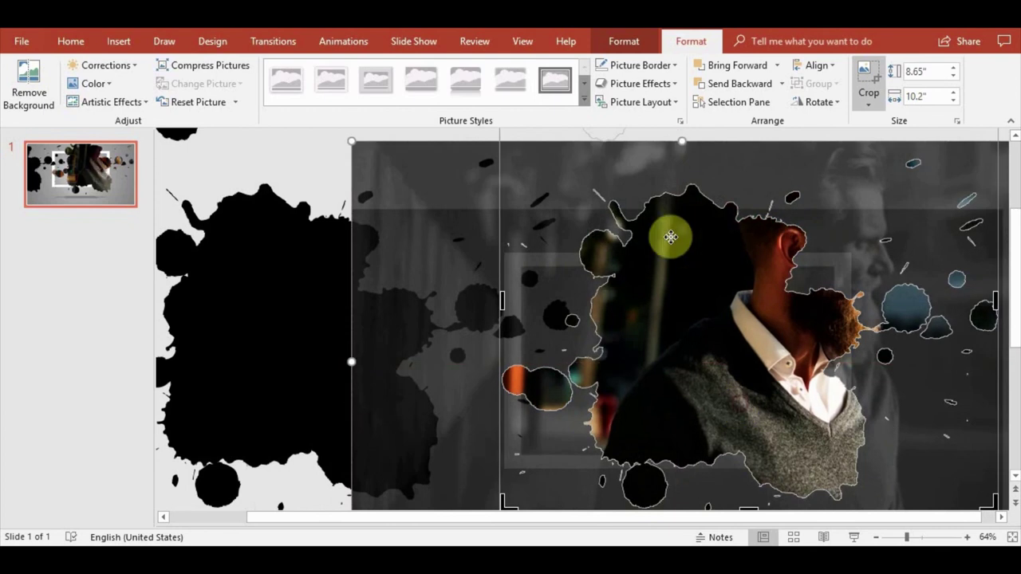
- Flip the photo horizontally, then enlarge and reposition it within the splash
click(829, 102)
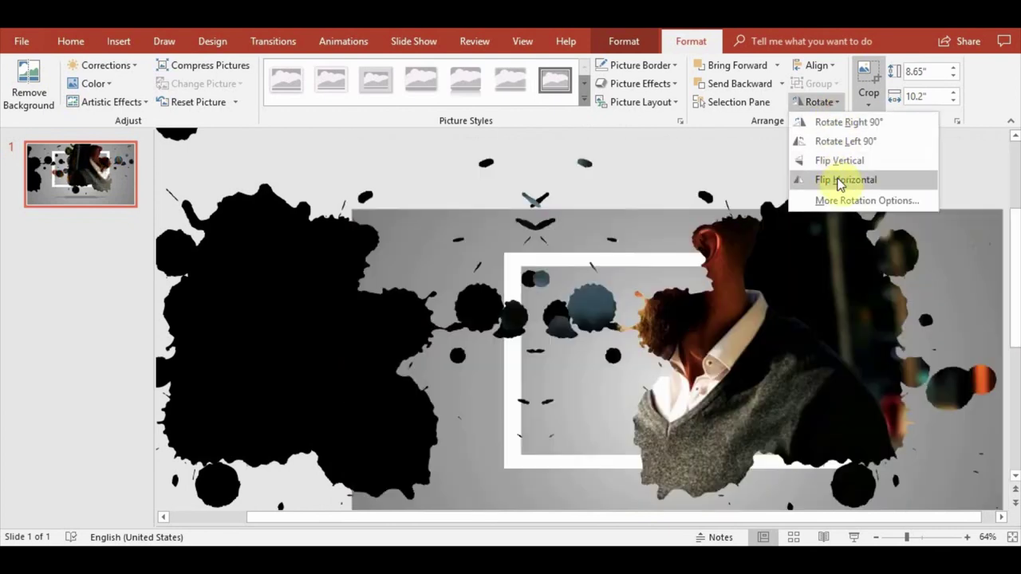
click(838, 183)
mouse_move(729, 358)
mouse_down()
mouse_move(725, 371)
mouse_move(798, 409)
mouse_up()
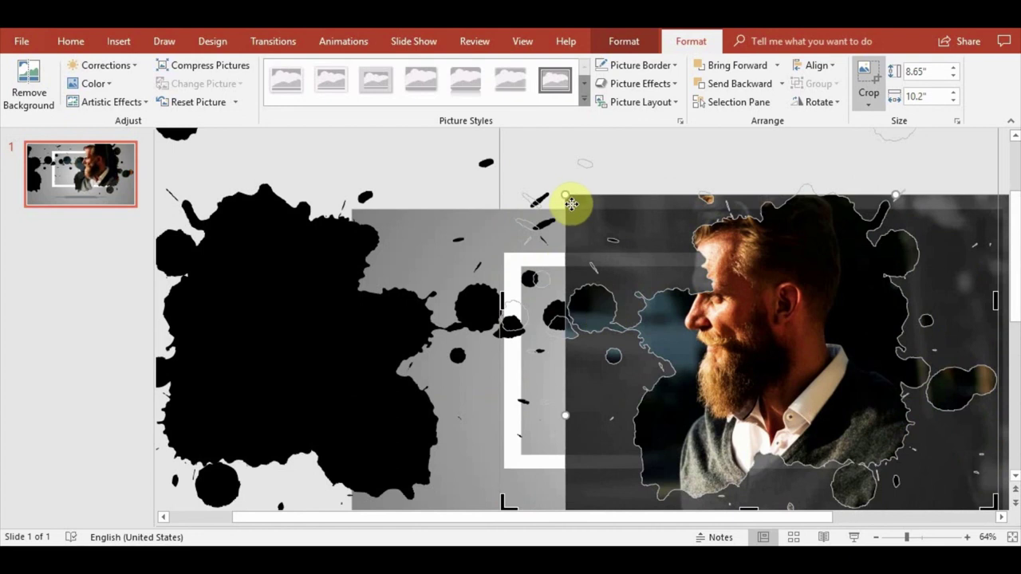
drag(563, 196, 502, 156)
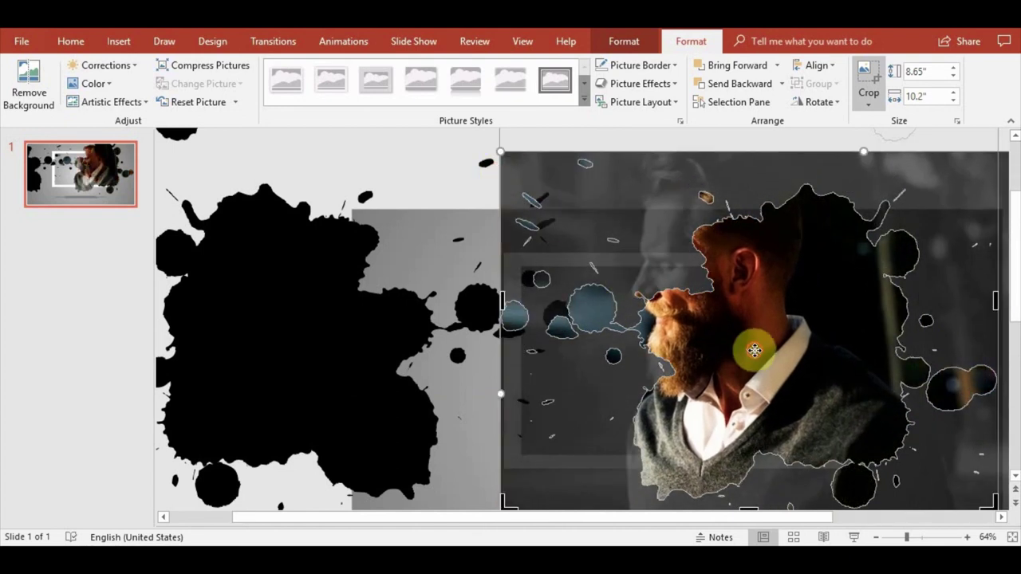
mouse_move(747, 346)
mouse_down()
mouse_move(777, 407)
mouse_move(728, 346)
mouse_move(741, 371)
mouse_up()
- Refit the photo with Crop > Fit, drag it until the man's face shows, and apply the crop
scroll(776, 344, down, 4)
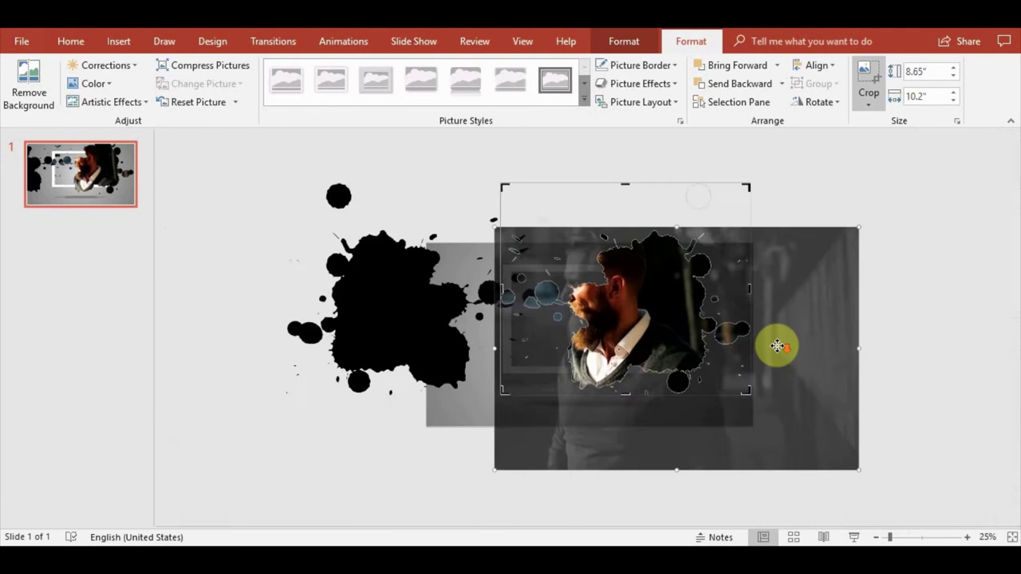
click(884, 94)
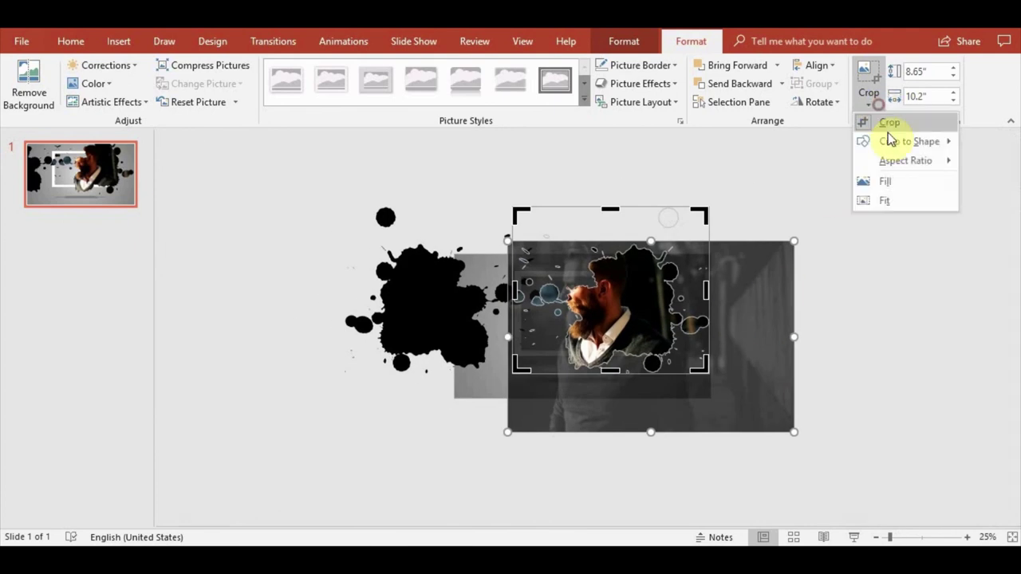
click(907, 200)
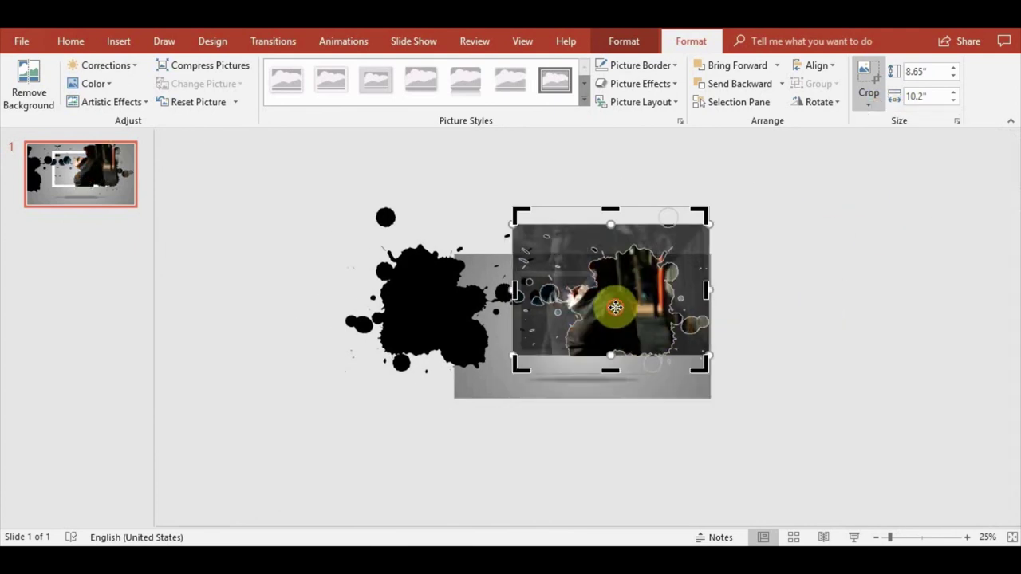
drag(615, 307, 644, 330)
key(ctrl+z)
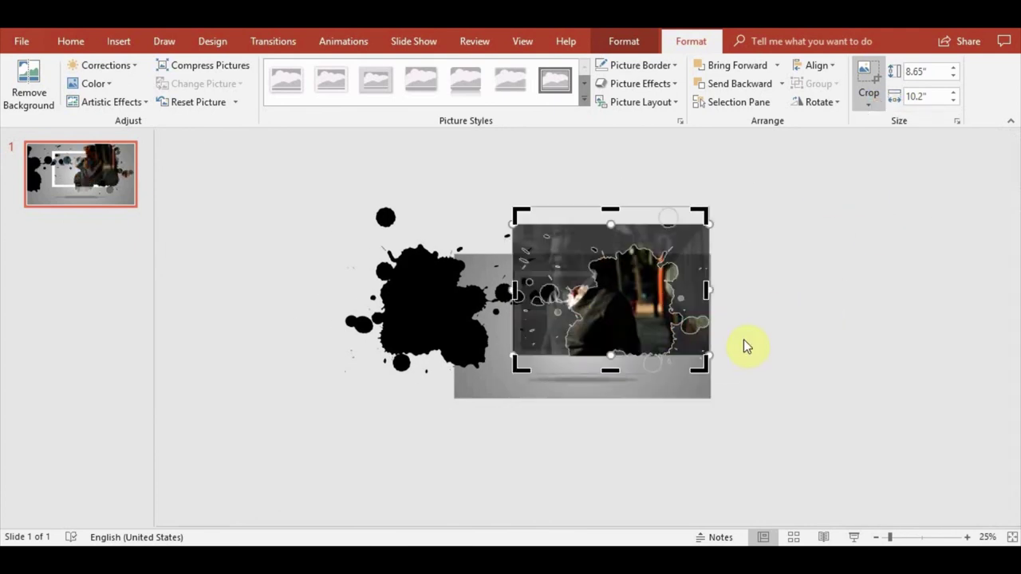
ctrl+scroll(744, 346, up, 3)
mouse_move(763, 342)
mouse_down()
mouse_move(795, 391)
mouse_move(759, 386)
mouse_move(784, 406)
mouse_up()
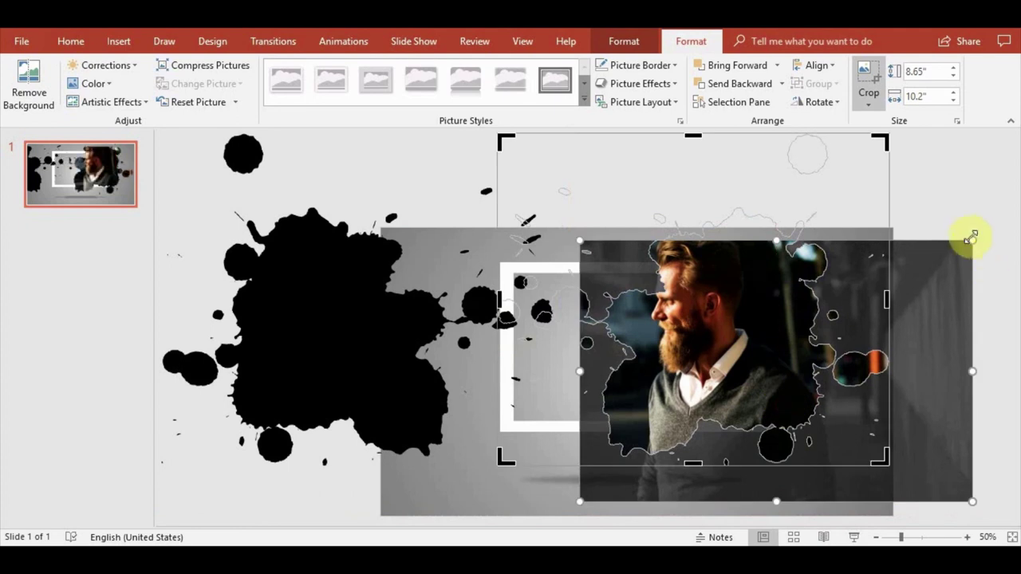
drag(972, 244, 997, 221)
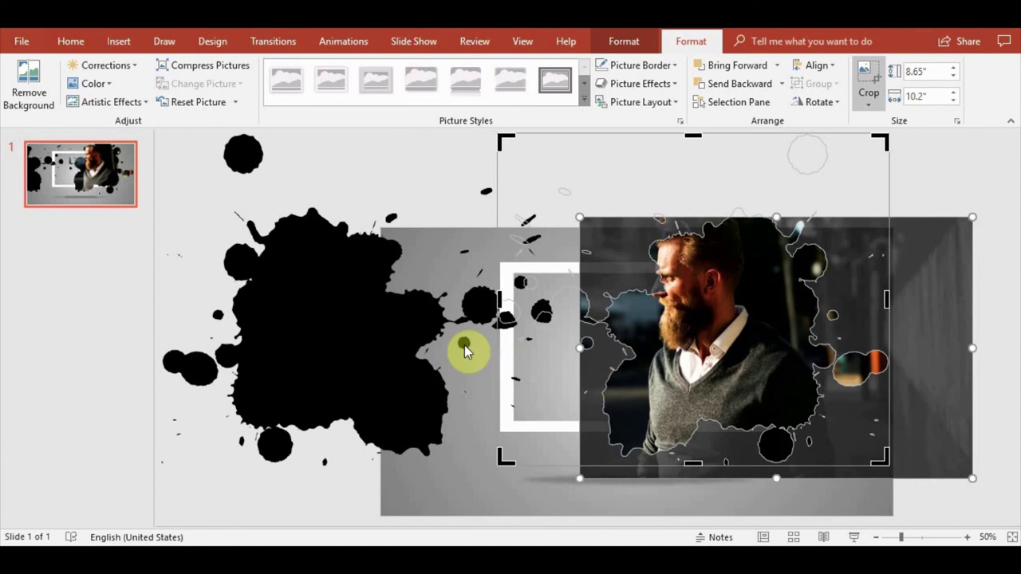
click(391, 164)
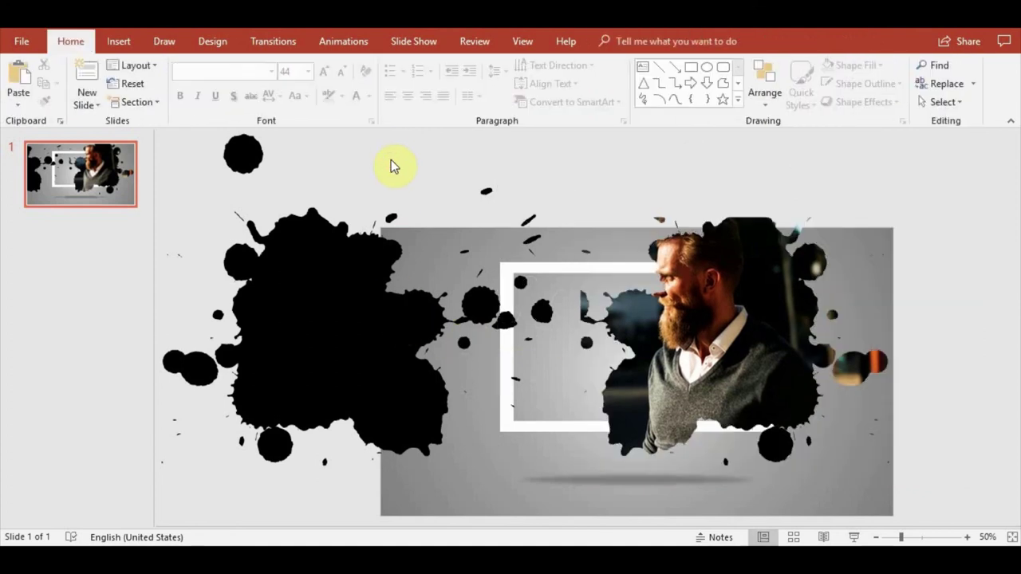
- Move and rotate the black splash copy to the right
click(325, 327)
mouse_move(298, 337)
mouse_down()
mouse_move(660, 334)
mouse_move(355, 338)
mouse_up()
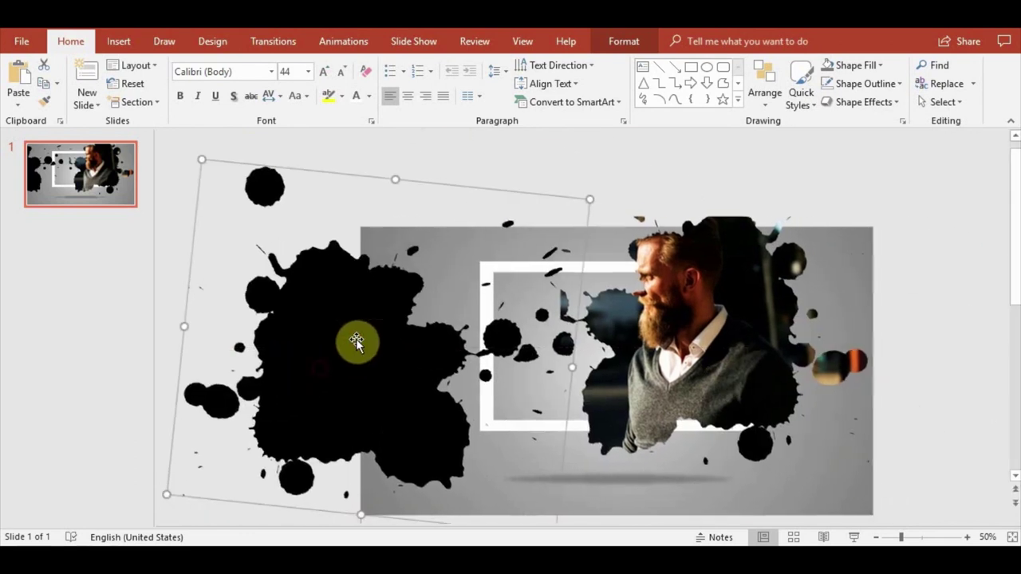
scroll(371, 376, down, 2)
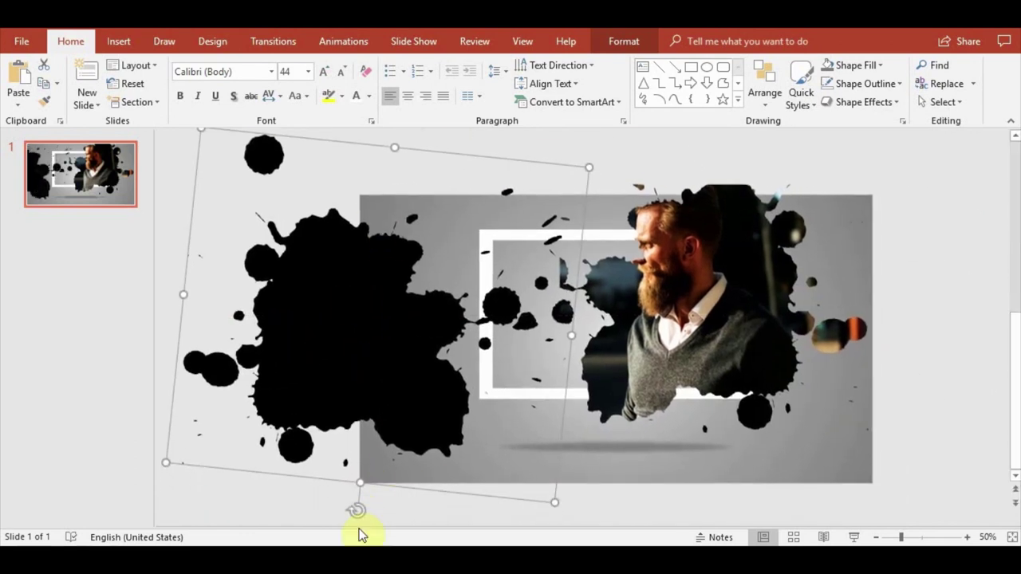
drag(364, 515, 259, 376)
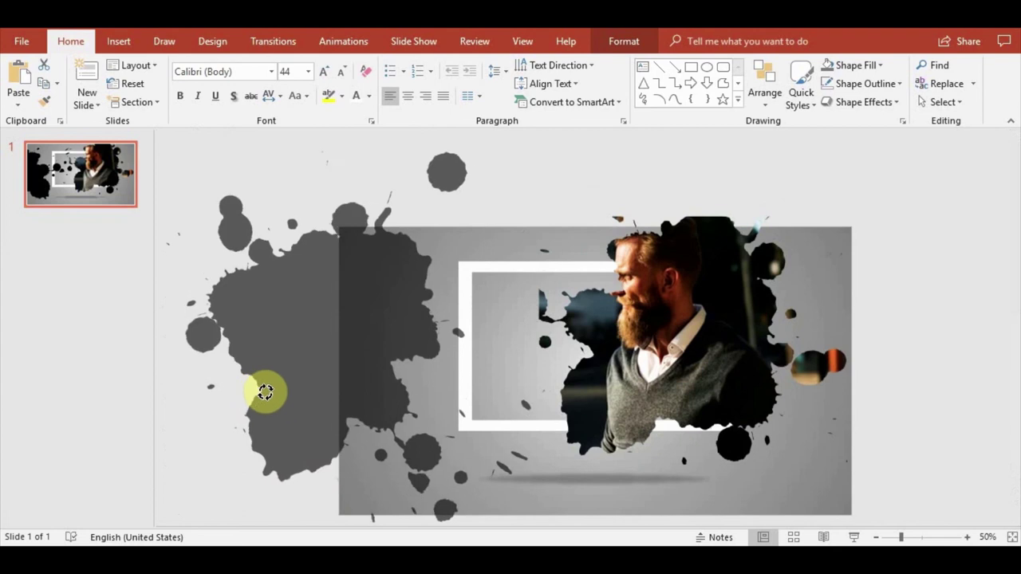
mouse_move(260, 376)
mouse_down()
mouse_move(344, 318)
mouse_move(303, 346)
mouse_up()
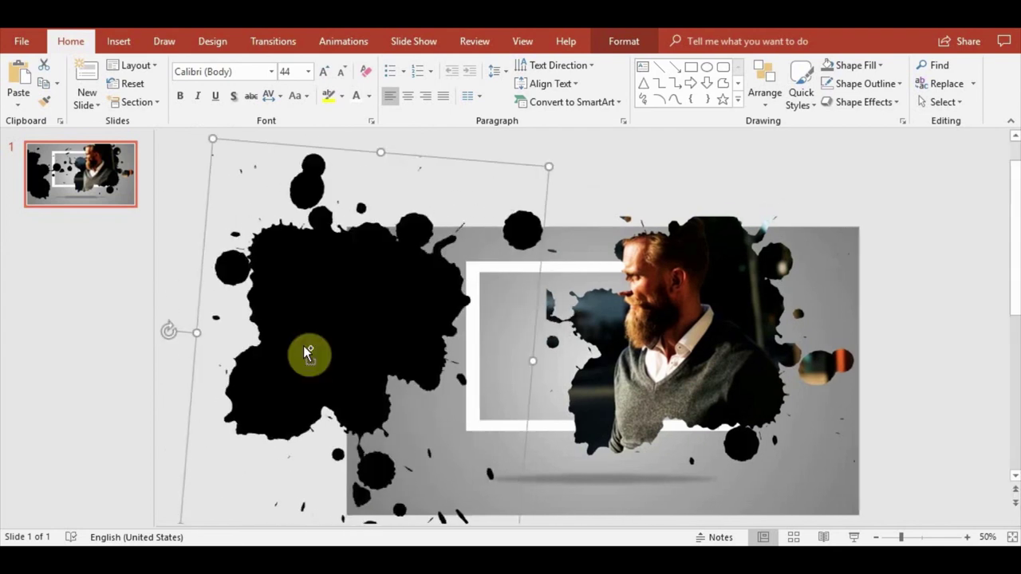
mouse_move(343, 388)
mouse_down()
mouse_move(415, 357)
mouse_move(374, 353)
mouse_up()
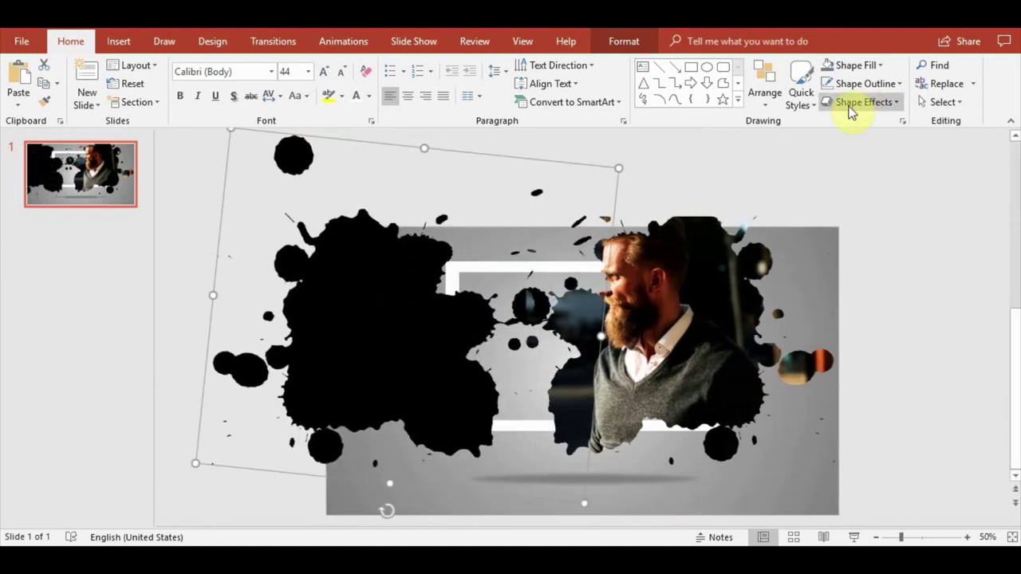
- Flip the black splash horizontally, place it over the photo, and bring it to front
click(648, 49)
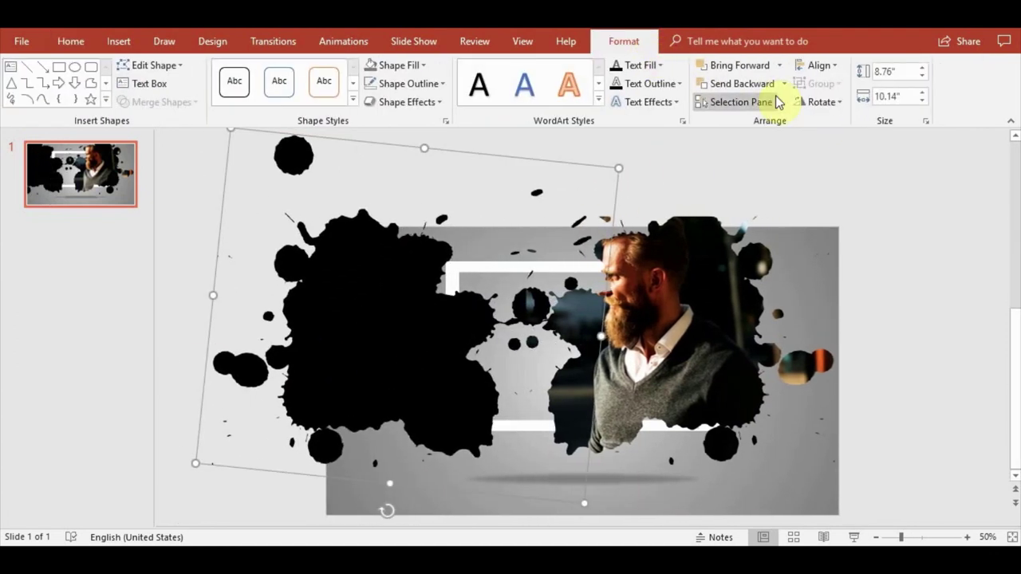
click(813, 102)
click(847, 180)
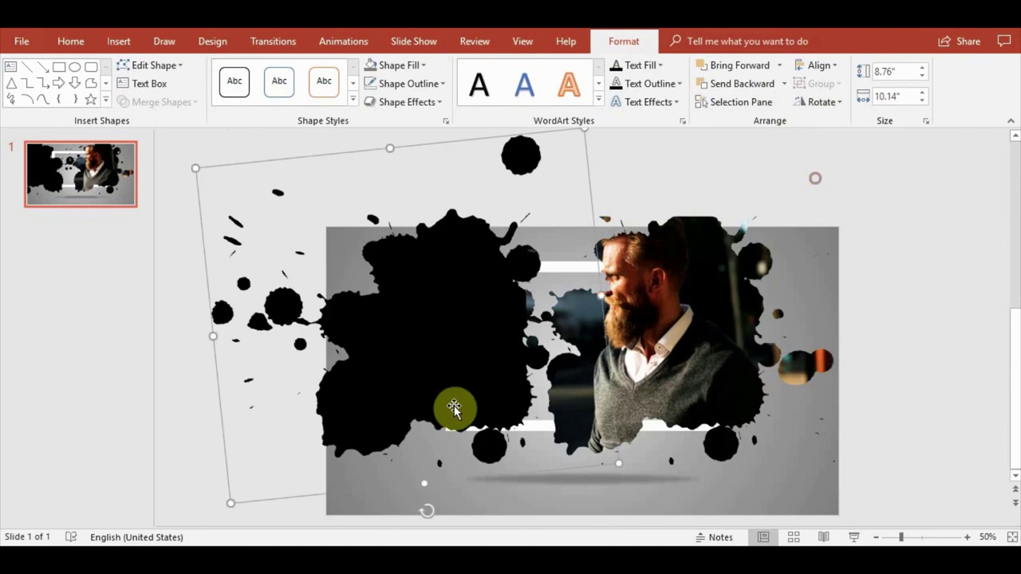
drag(456, 410, 658, 363)
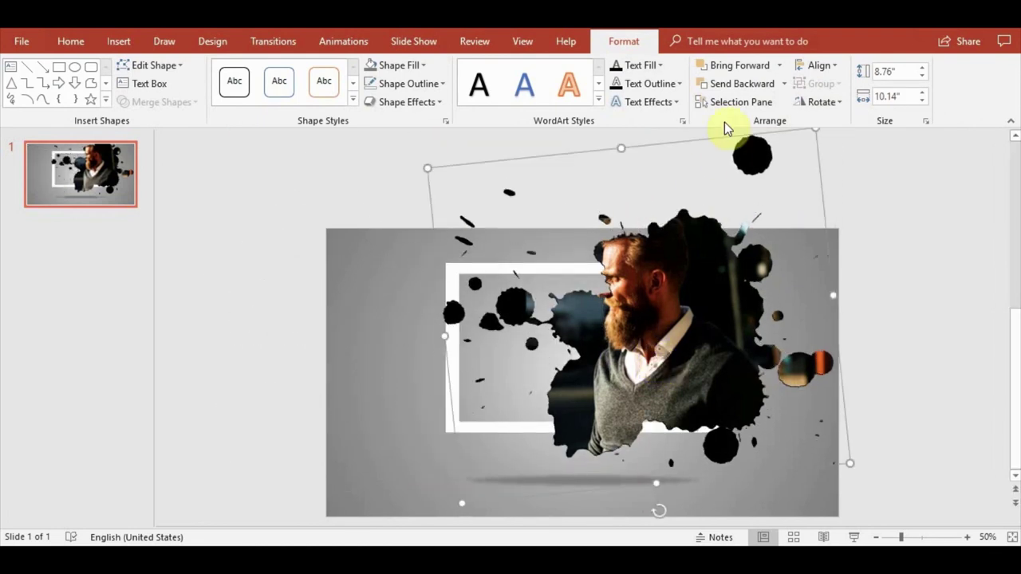
click(774, 64)
click(780, 65)
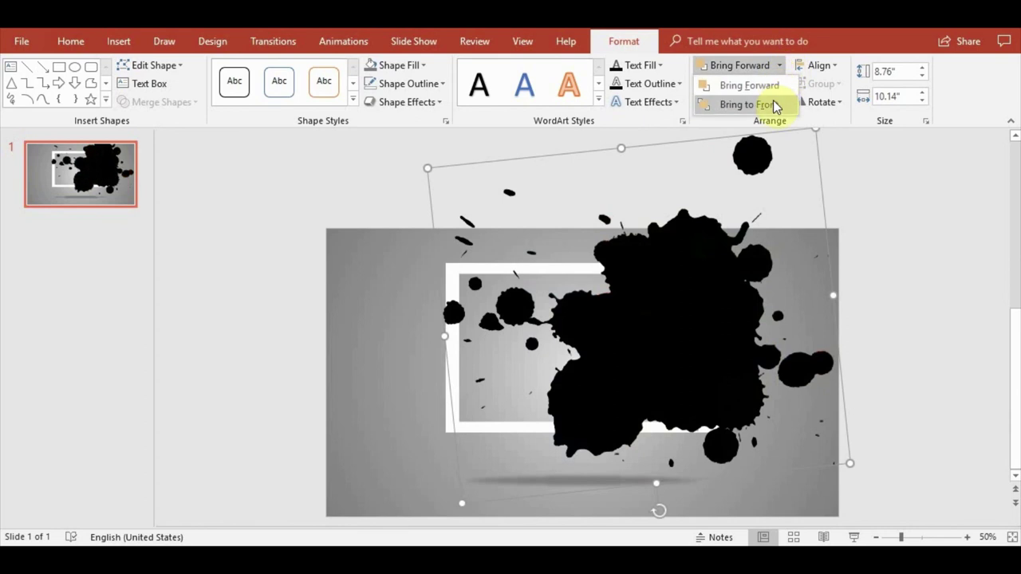
click(777, 104)
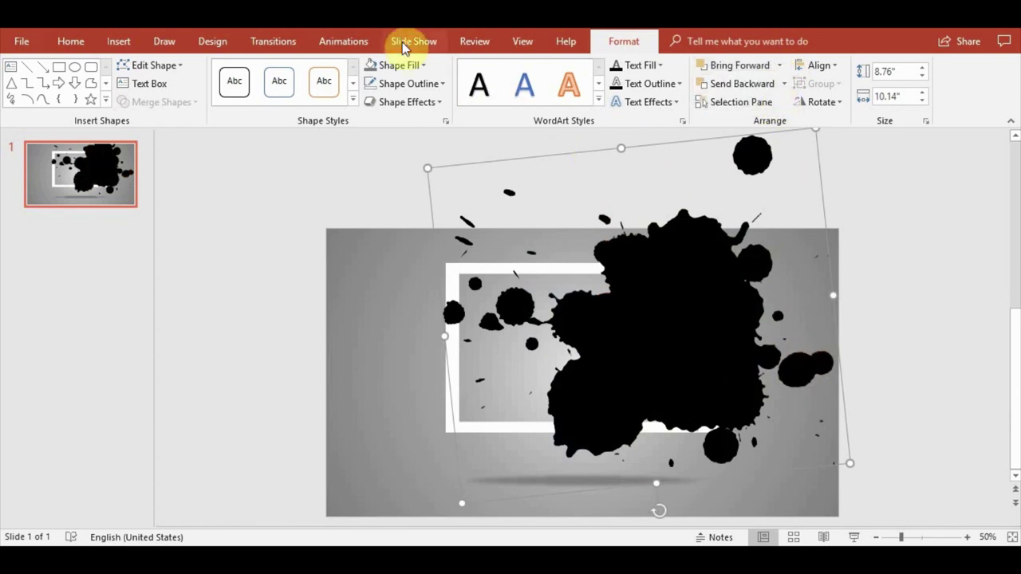
- Give the black splash a gradient fill with all three gradient stops set to black
click(423, 68)
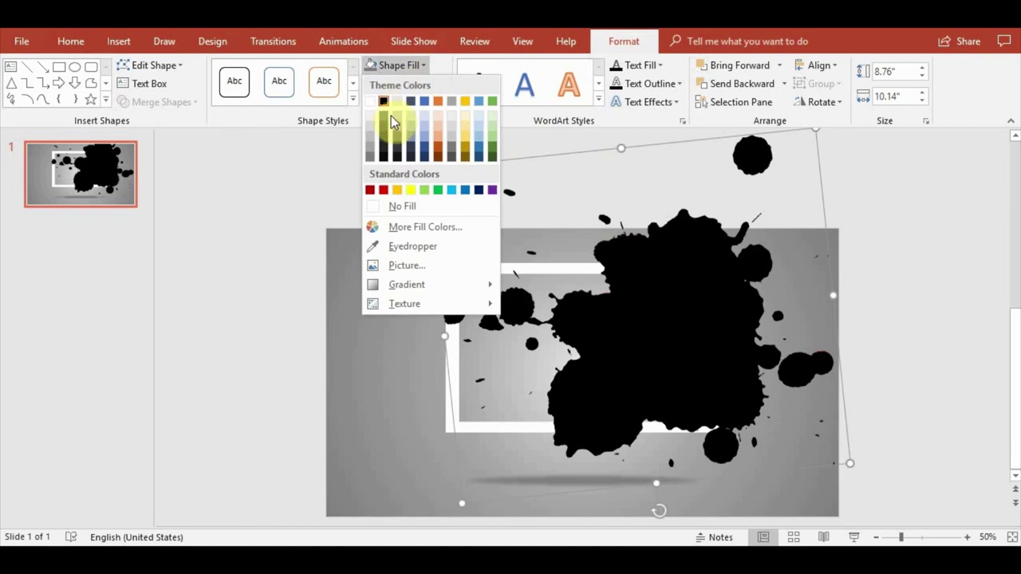
click(383, 101)
click(426, 67)
mouse_move(406, 285)
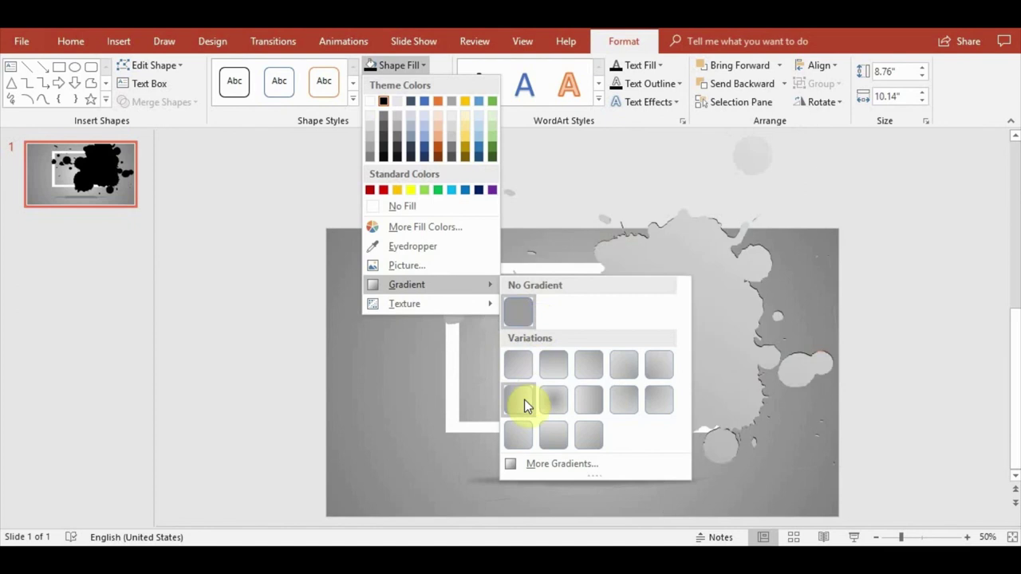
click(524, 401)
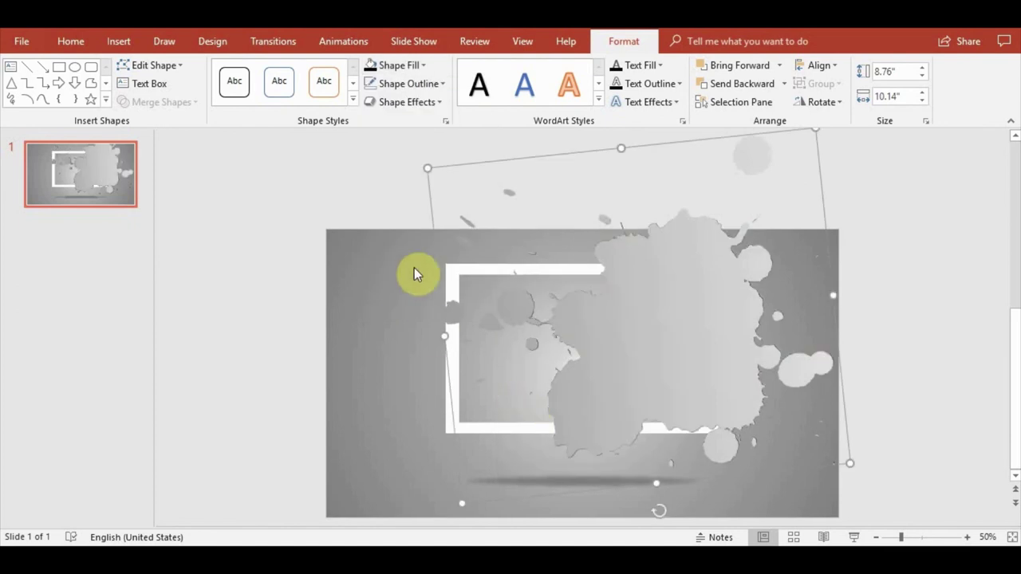
click(444, 123)
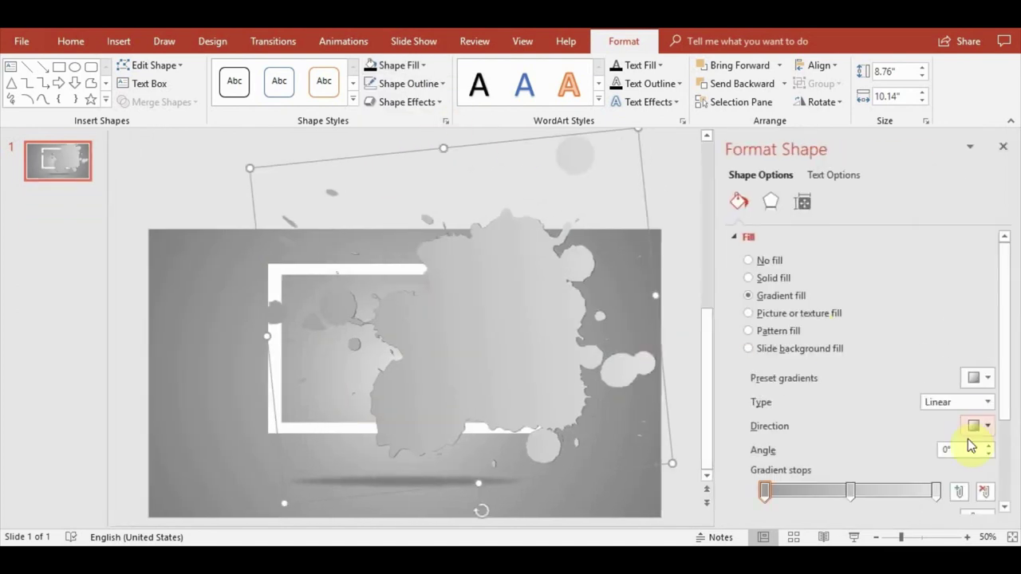
click(1004, 385)
click(982, 391)
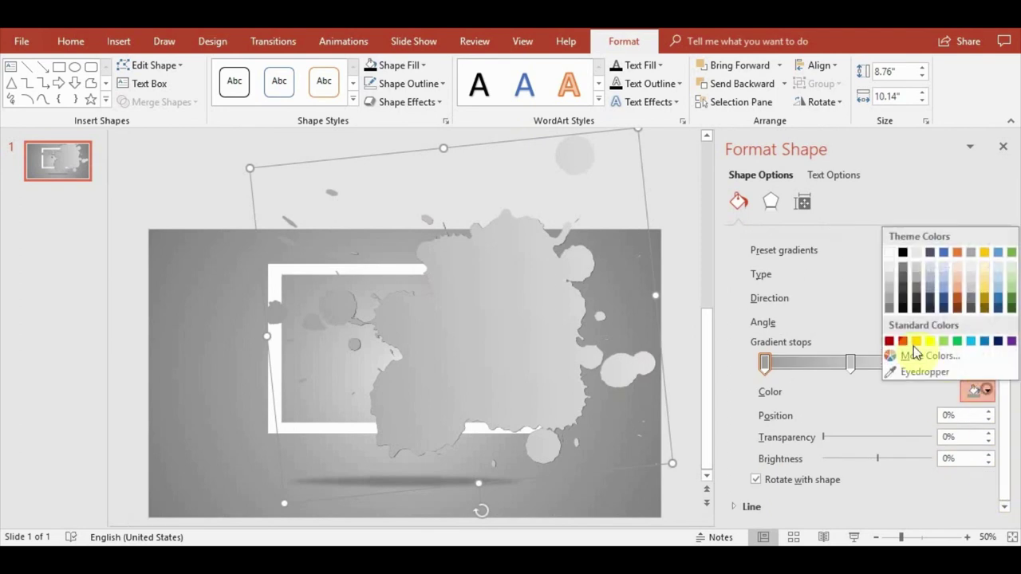
click(904, 252)
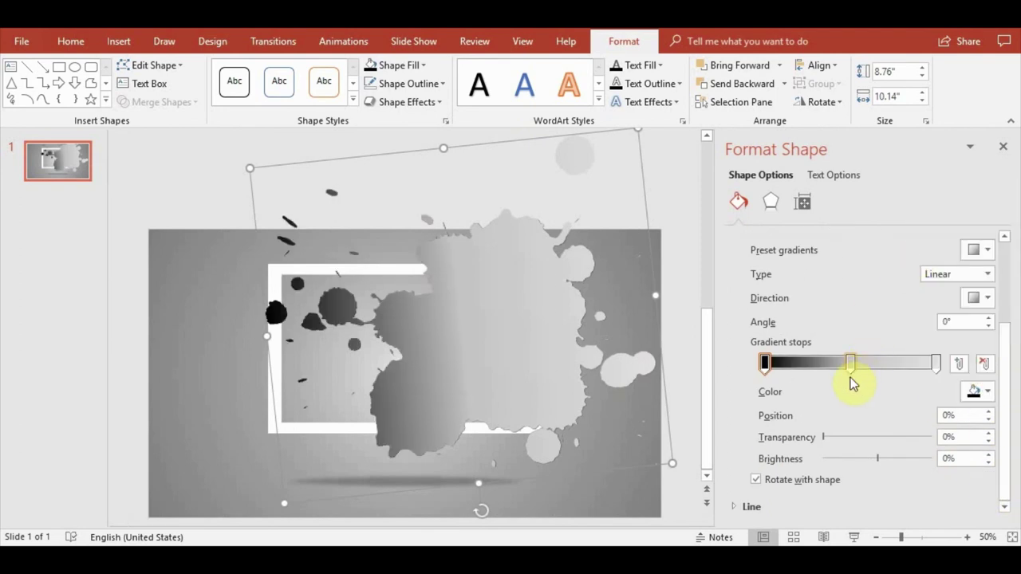
click(983, 391)
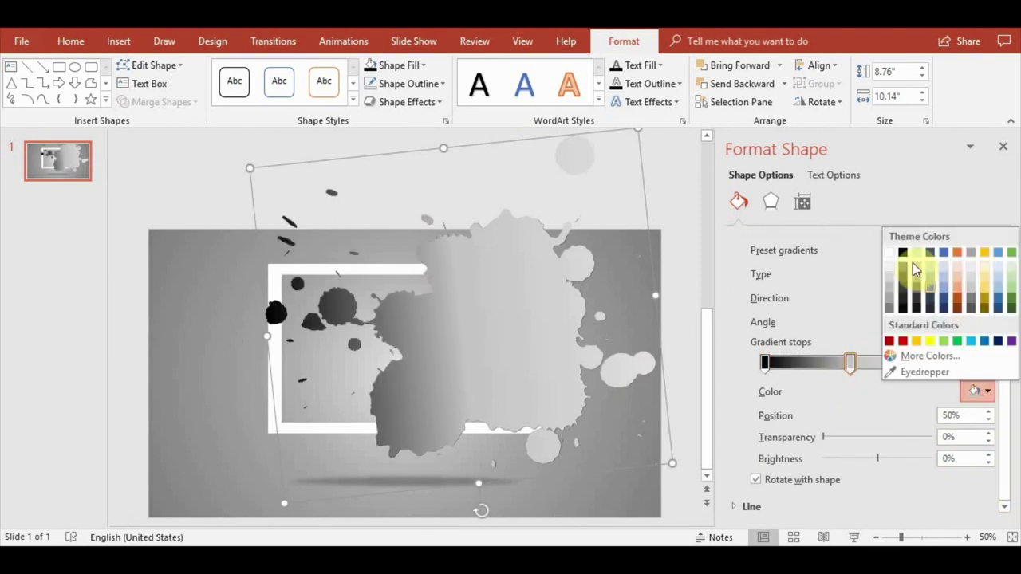
click(910, 261)
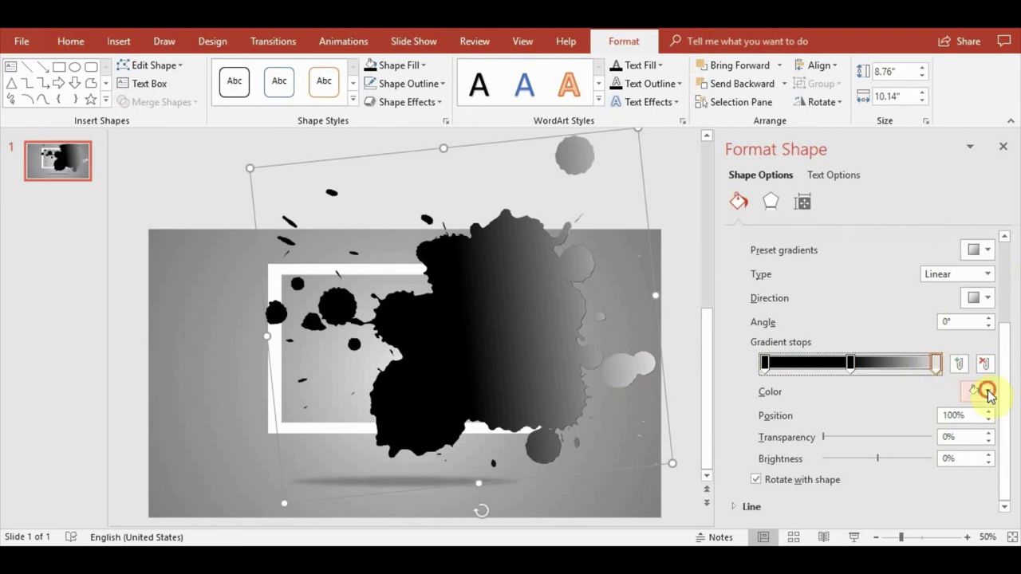
click(985, 390)
click(905, 255)
- Make the middle gradient stop 100% transparent and move the outer stops inward, right to ~91%
click(851, 363)
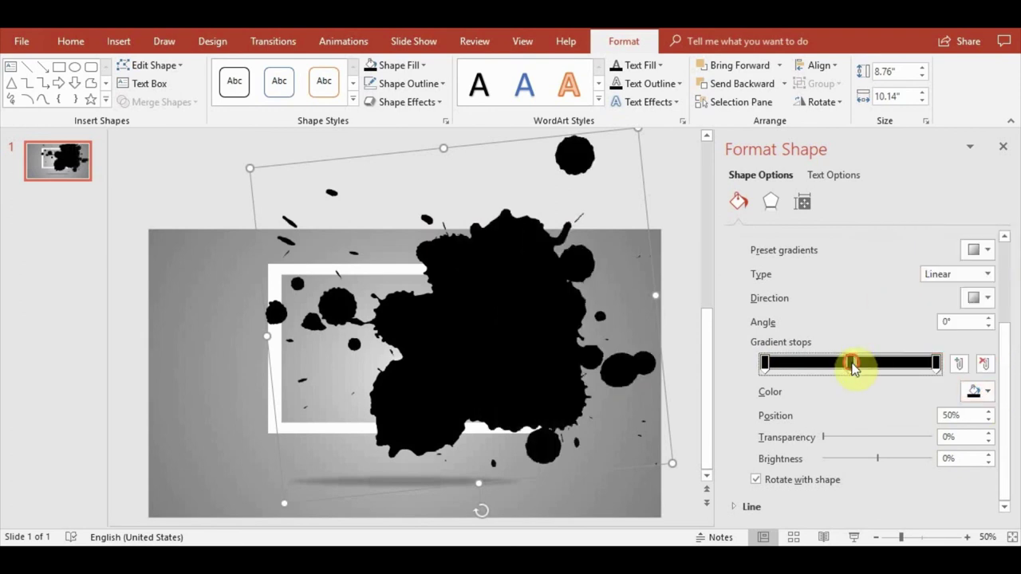
drag(851, 438, 933, 438)
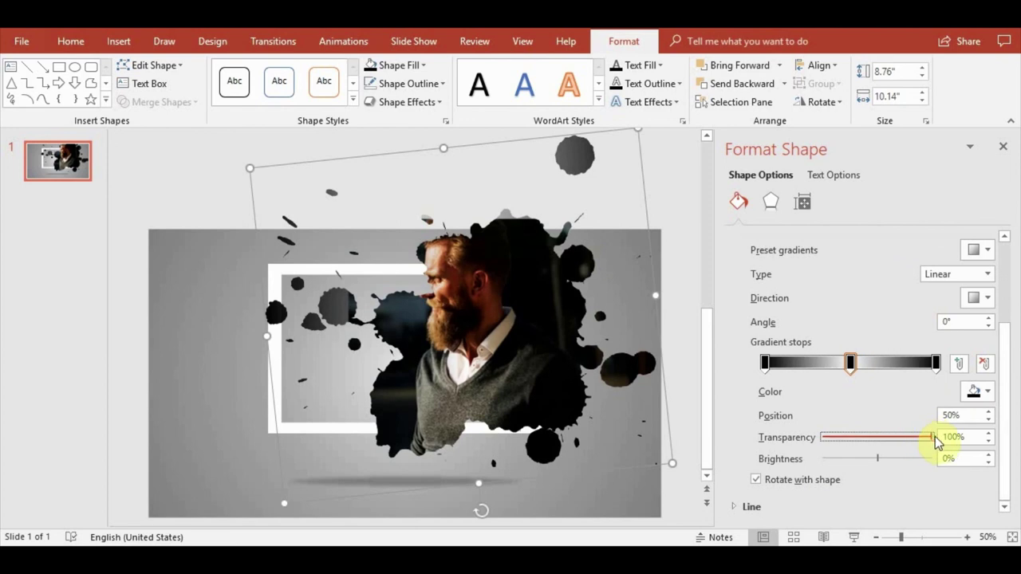
drag(934, 364, 927, 365)
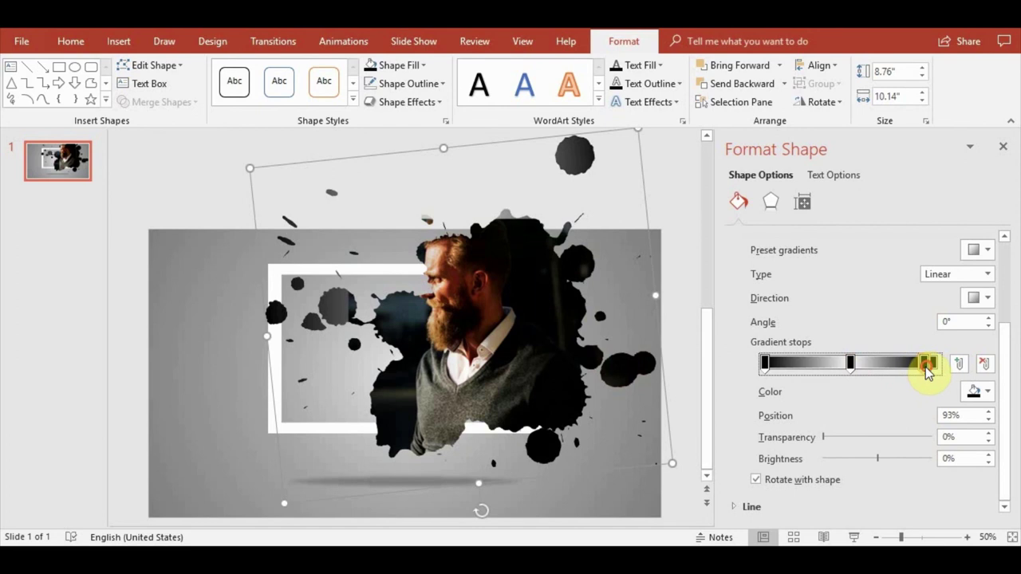
drag(766, 366, 794, 369)
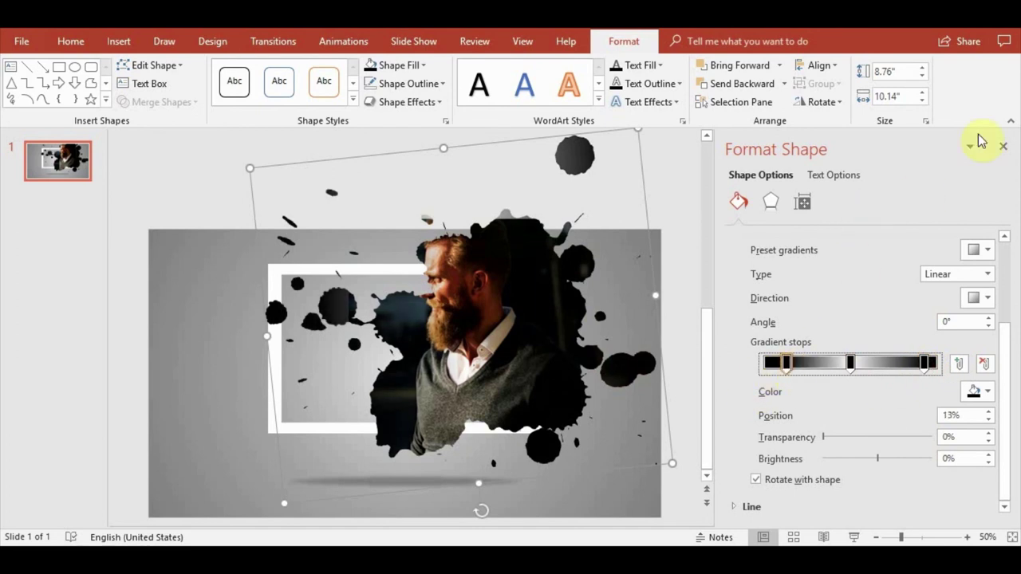
click(1003, 147)
click(891, 348)
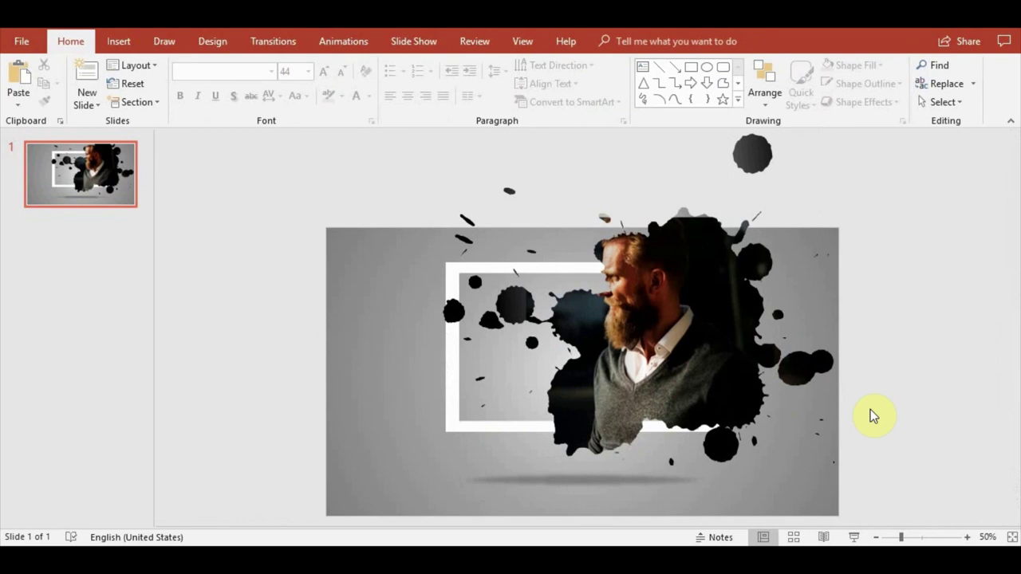
- Add a text box on the slide's left in Lato Heavy and type 'Your Easy Splash Effect'
scroll(871, 402, down, 3)
scroll(870, 394, up, 1)
scroll(870, 393, up, 3)
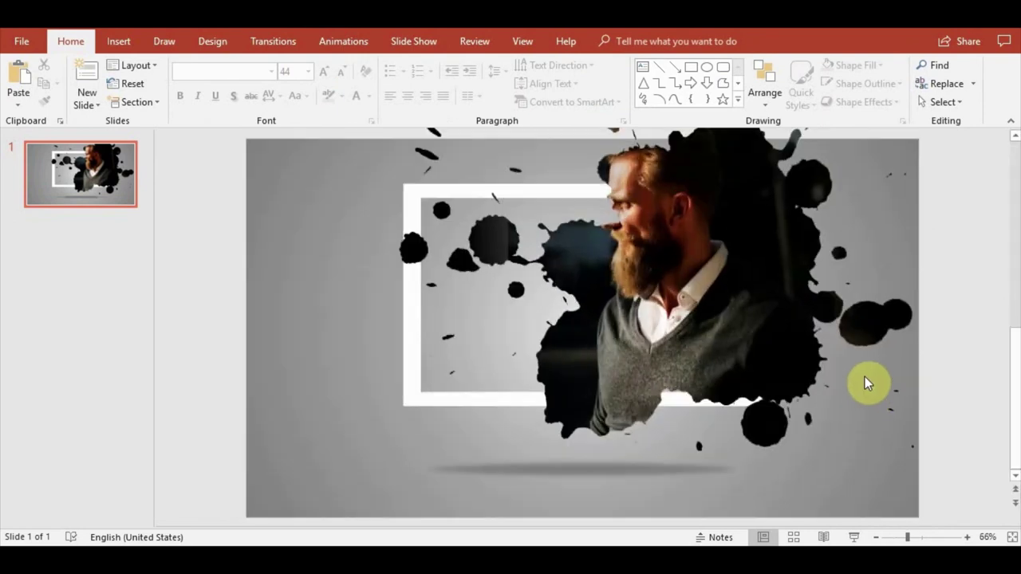
scroll(865, 370, up, 1)
click(126, 40)
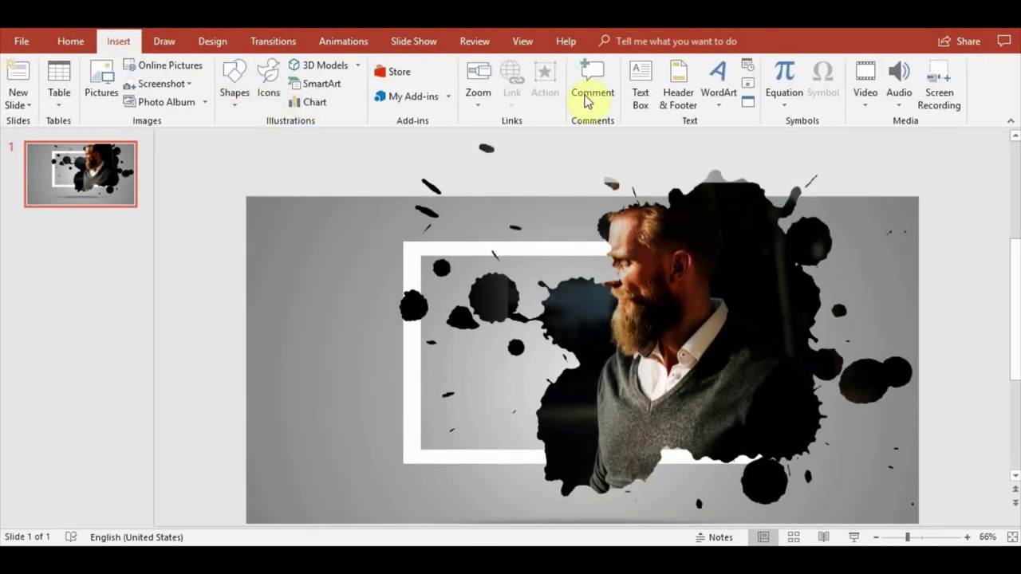
click(640, 89)
click(220, 238)
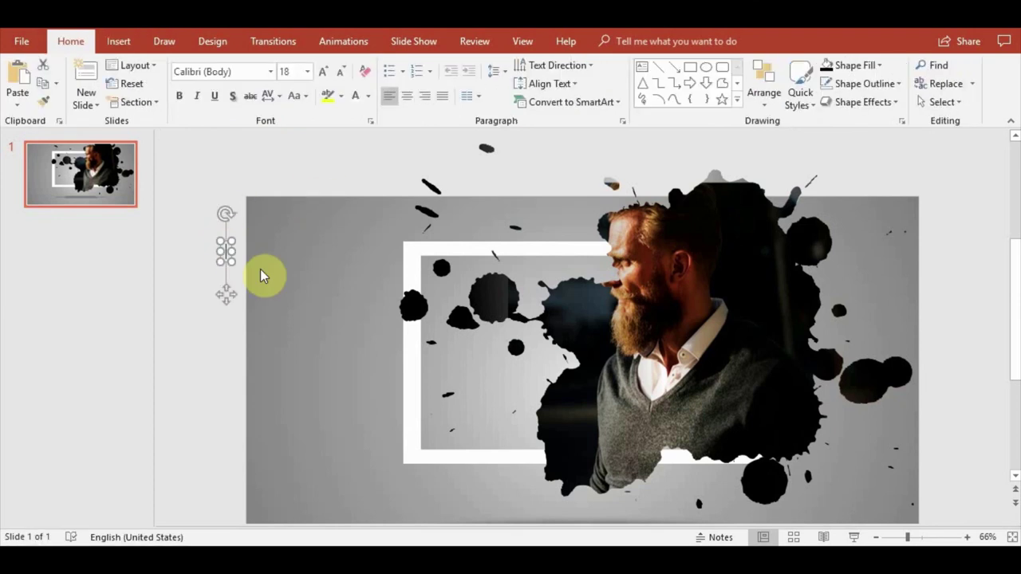
click(270, 75)
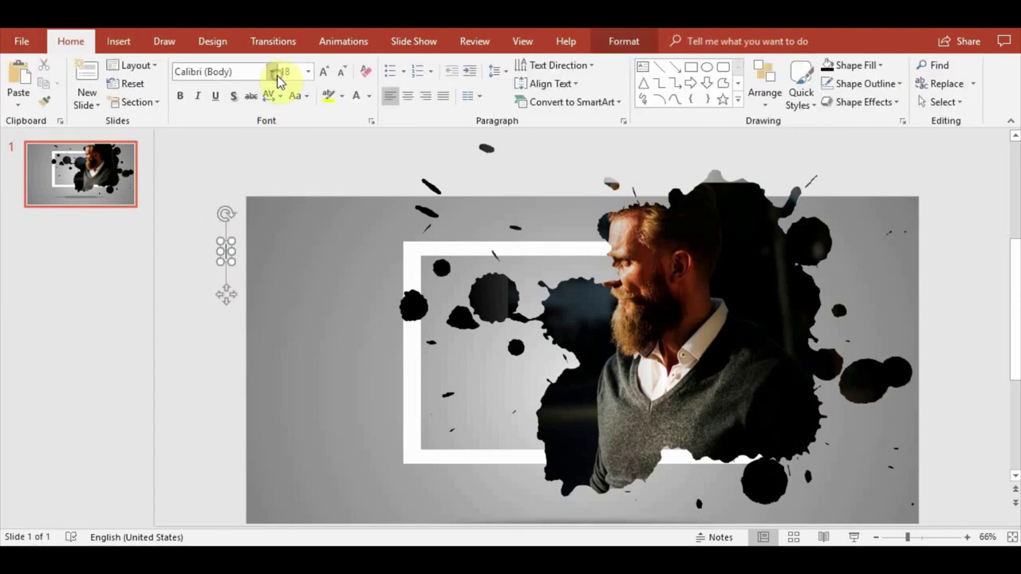
click(272, 72)
click(271, 72)
click(272, 72)
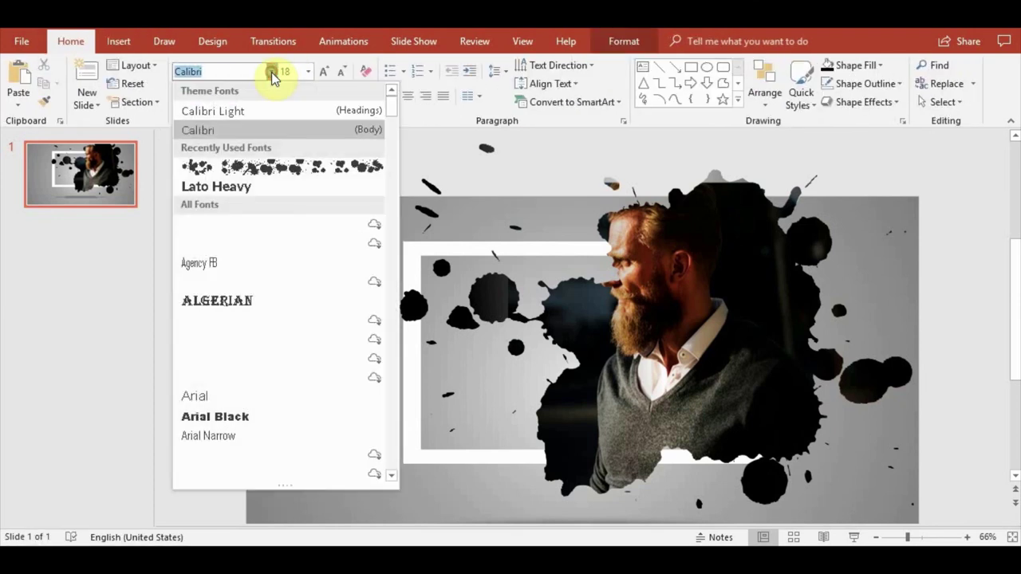
click(242, 195)
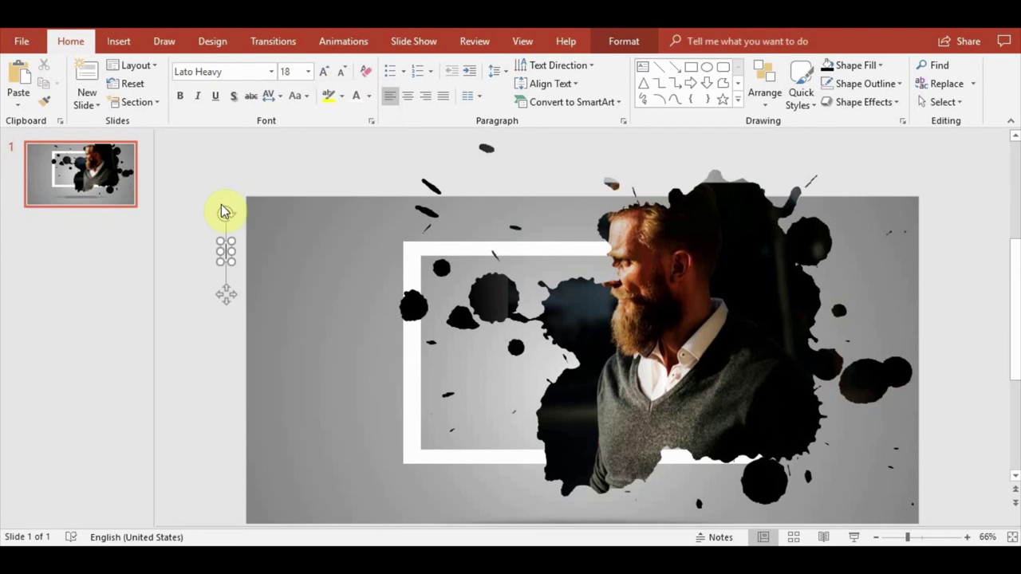
text(Your Easy Splash Effect)
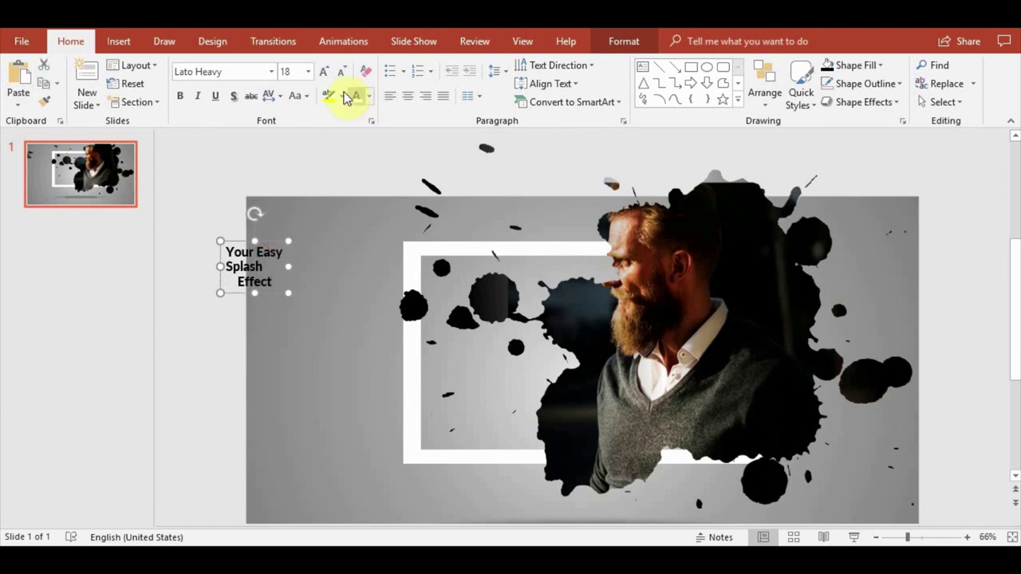
- Make the title white at size 60 and place it over the white frame
click(361, 98)
click(324, 73)
click(324, 73)
click(324, 72)
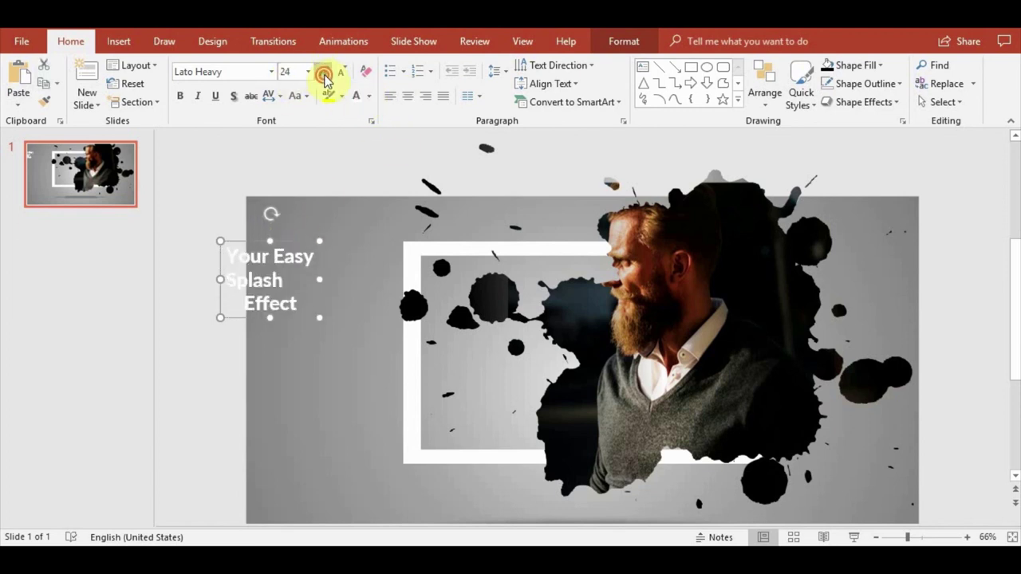
click(324, 72)
click(324, 72)
drag(316, 241, 720, 292)
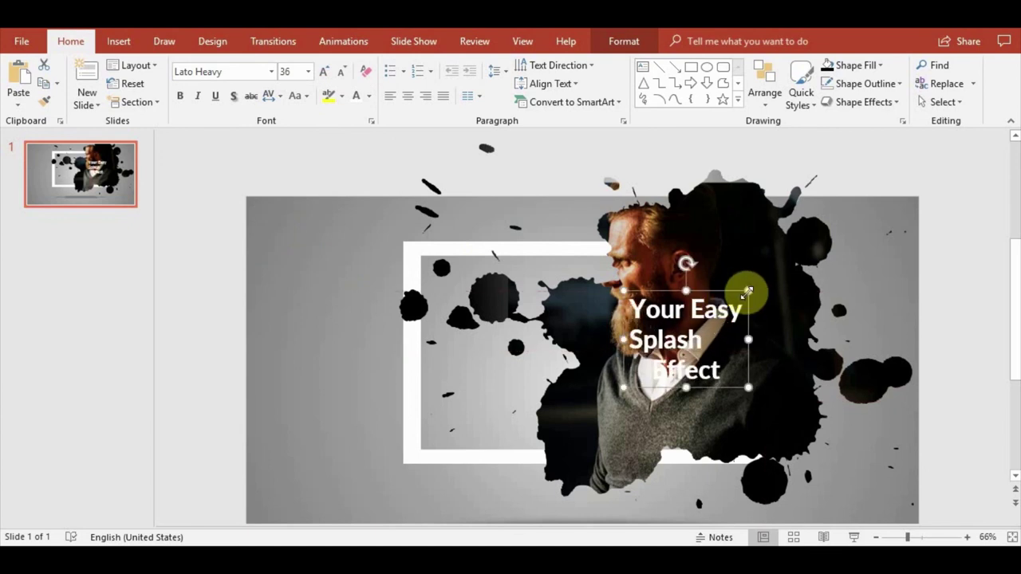
click(324, 73)
click(323, 73)
click(324, 72)
click(323, 72)
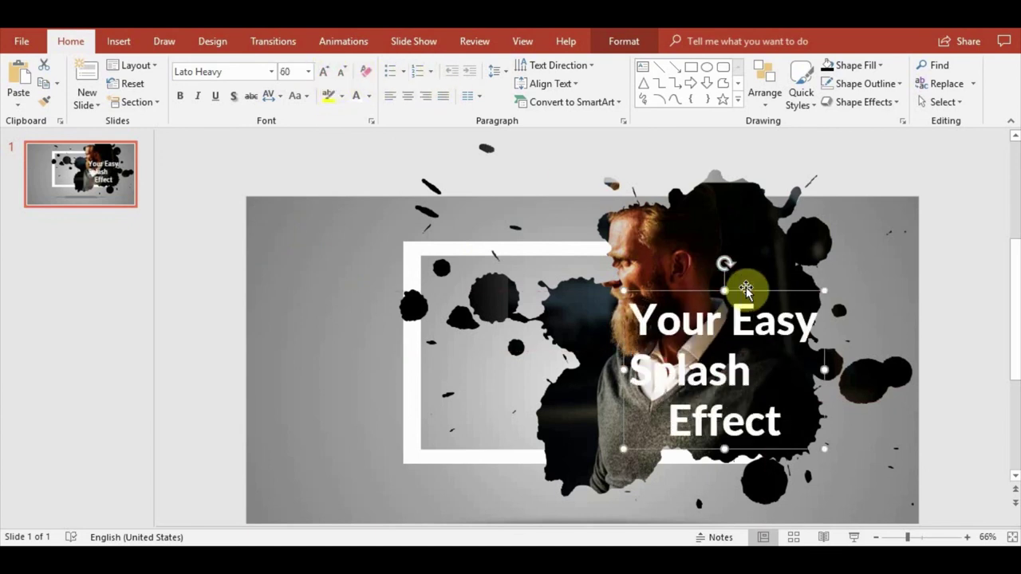
mouse_move(745, 291)
mouse_down()
mouse_move(605, 276)
mouse_move(614, 275)
mouse_up()
click(968, 298)
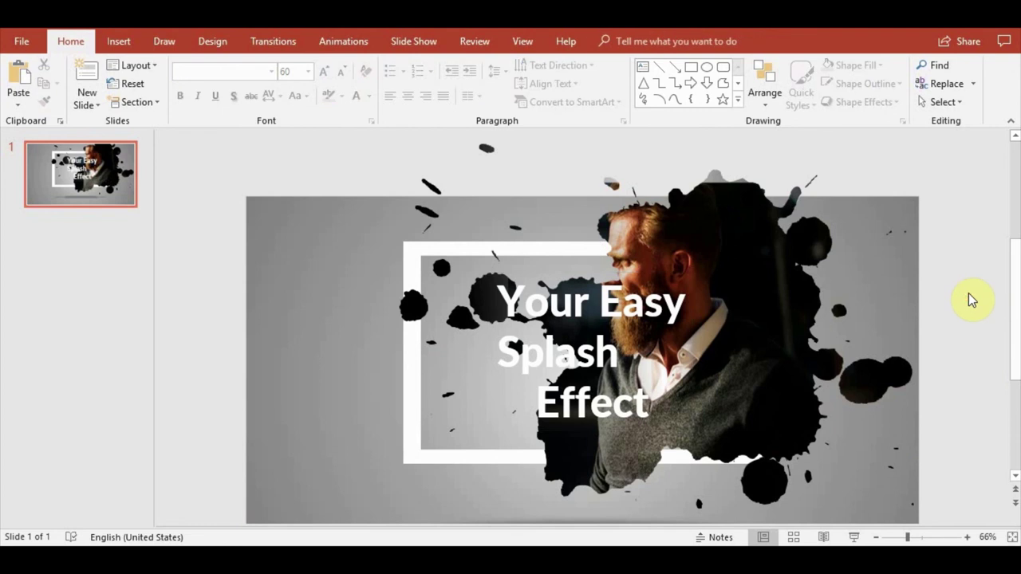
scroll(971, 318, down, 2)
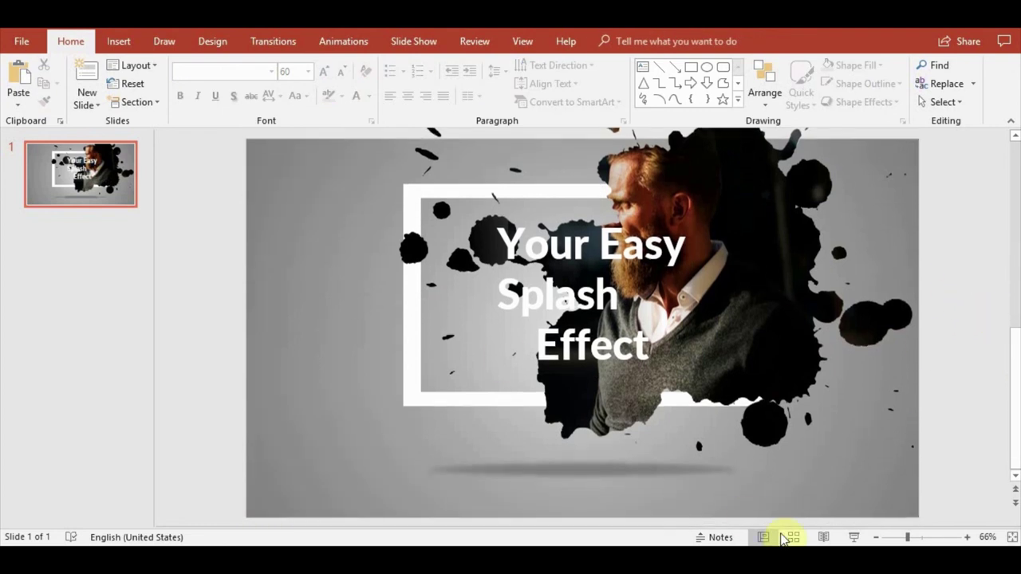
- Preview the slide full screen, then bring the white frame to the front
click(854, 538)
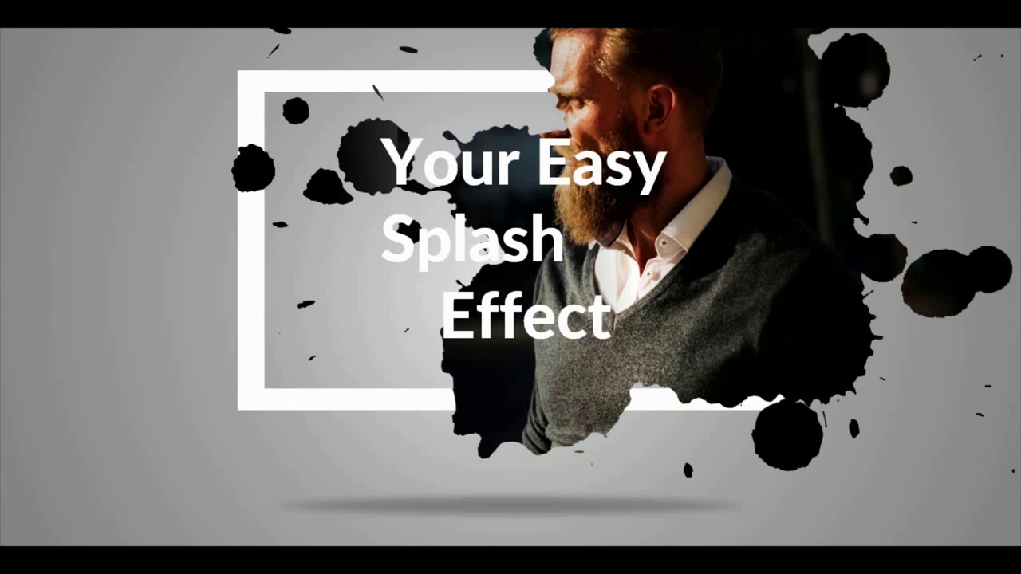
key(Escape)
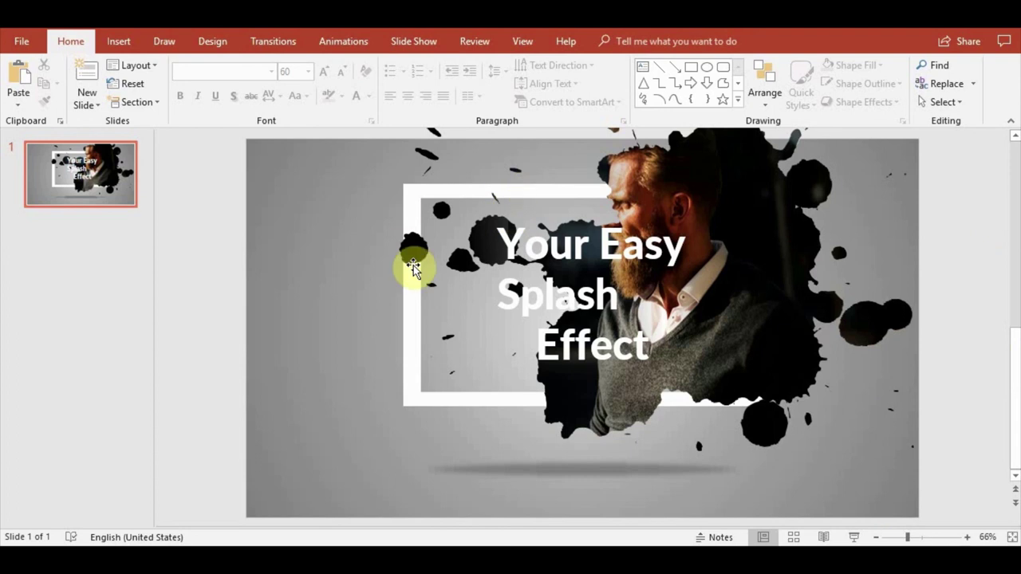
click(415, 358)
click(770, 83)
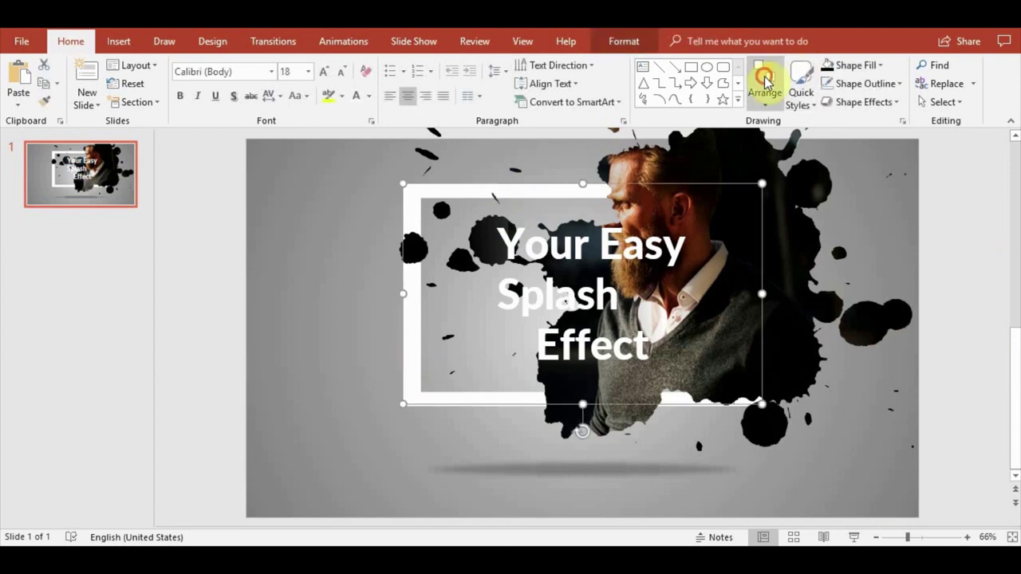
click(799, 140)
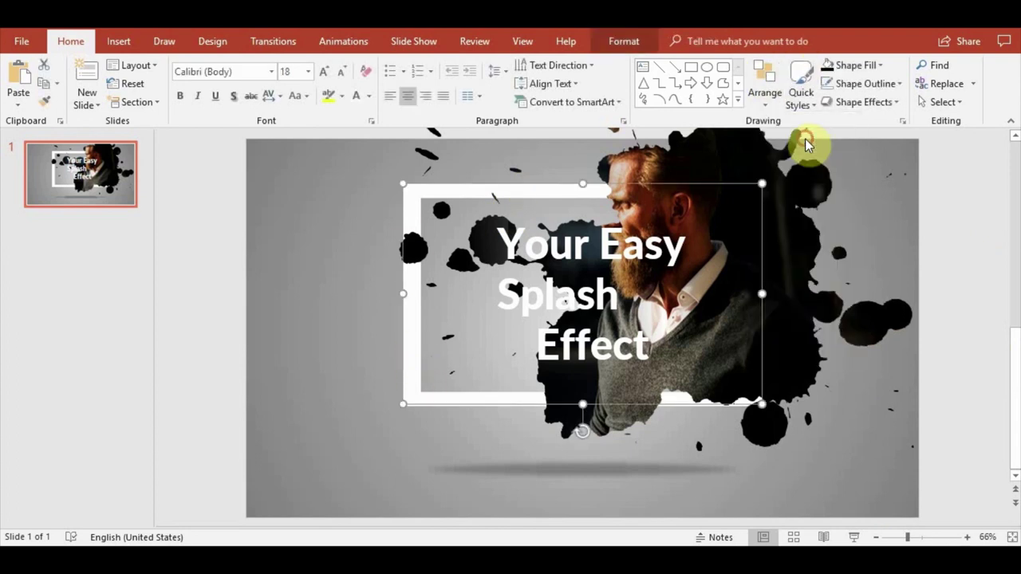
click(921, 429)
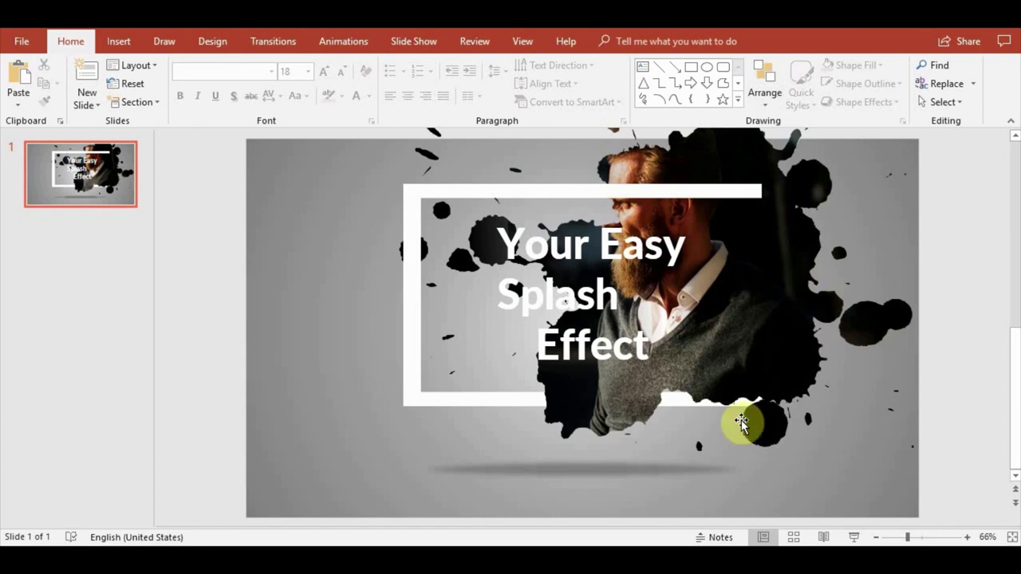
- Move the white frame forward two layers, then undo both layer changes
click(497, 401)
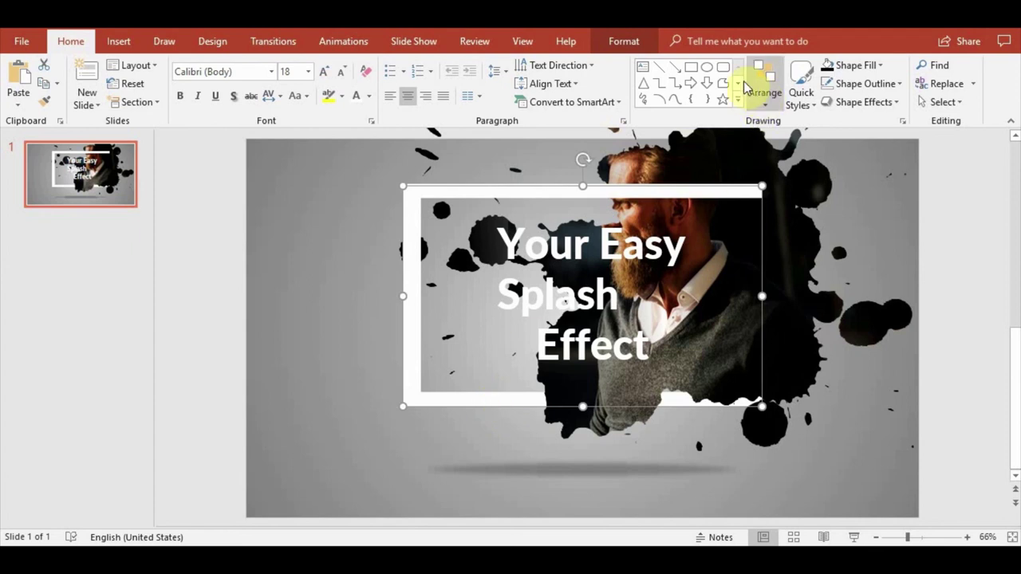
click(638, 44)
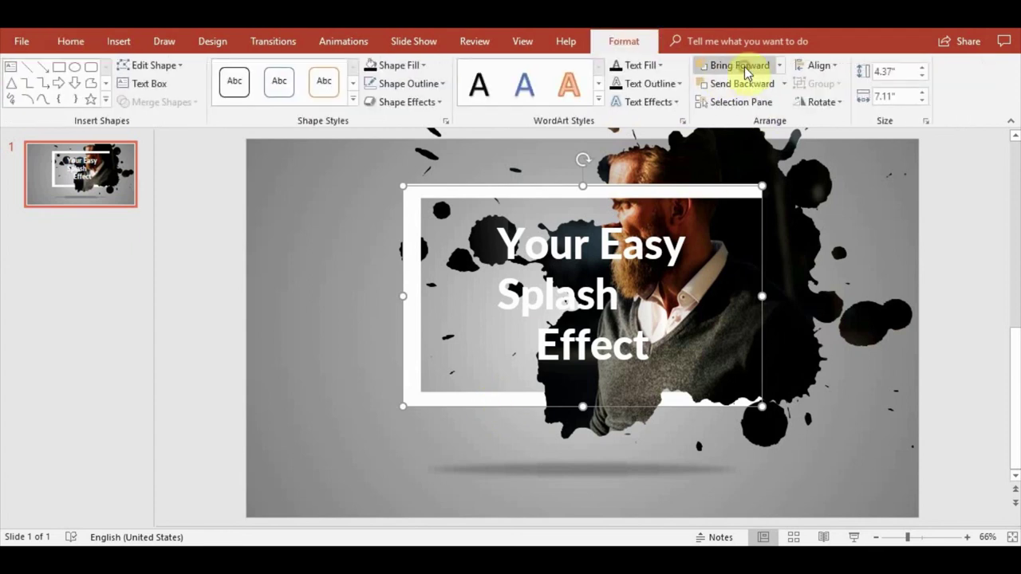
click(746, 71)
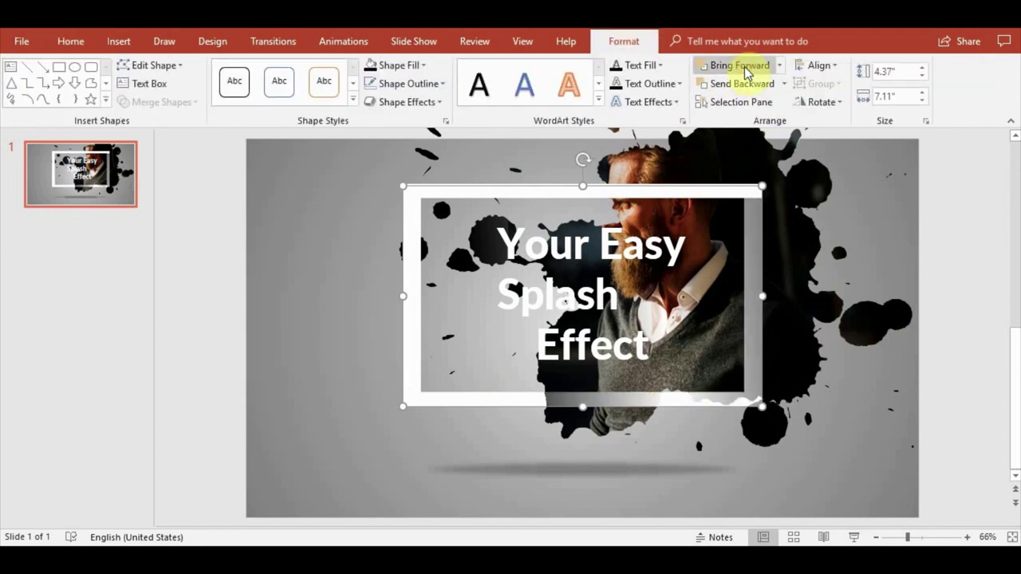
click(745, 70)
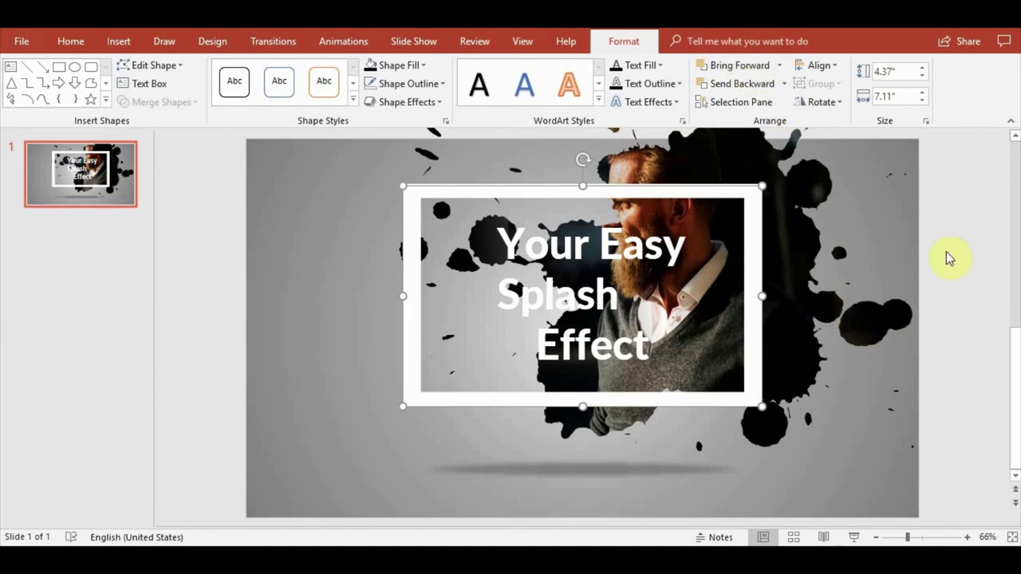
key(ctrl+z)
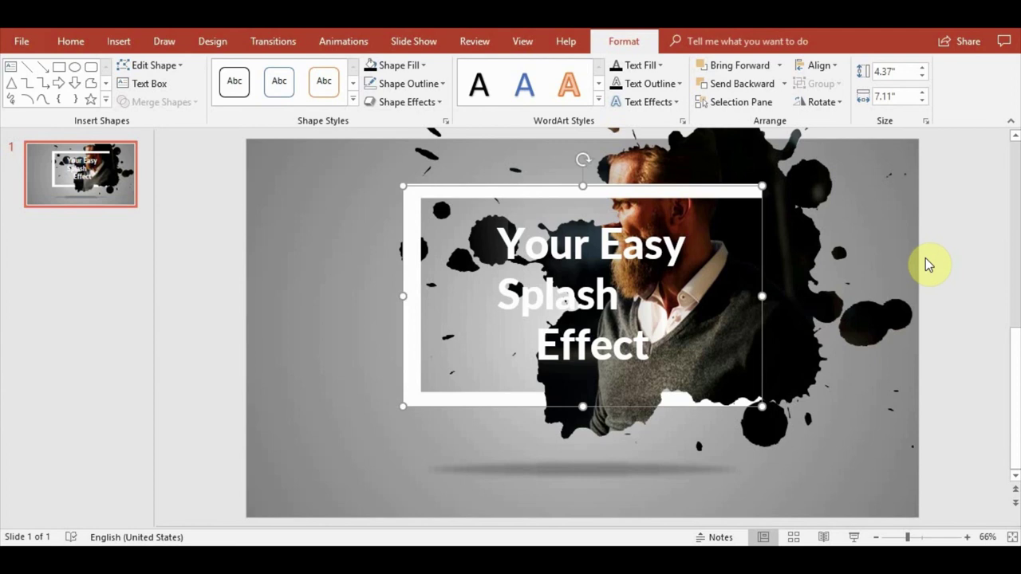
key(ctrl+z)
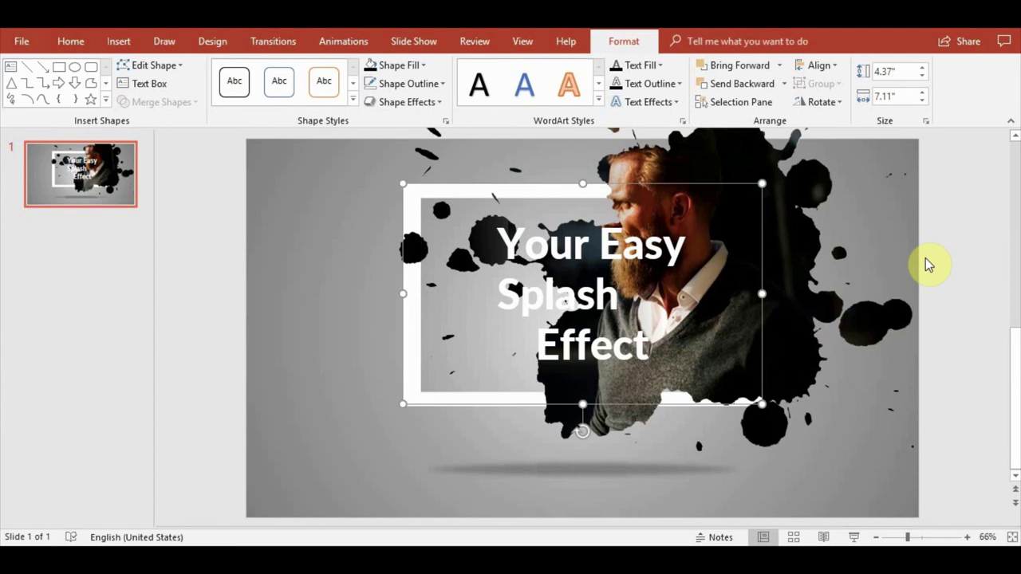
click(965, 231)
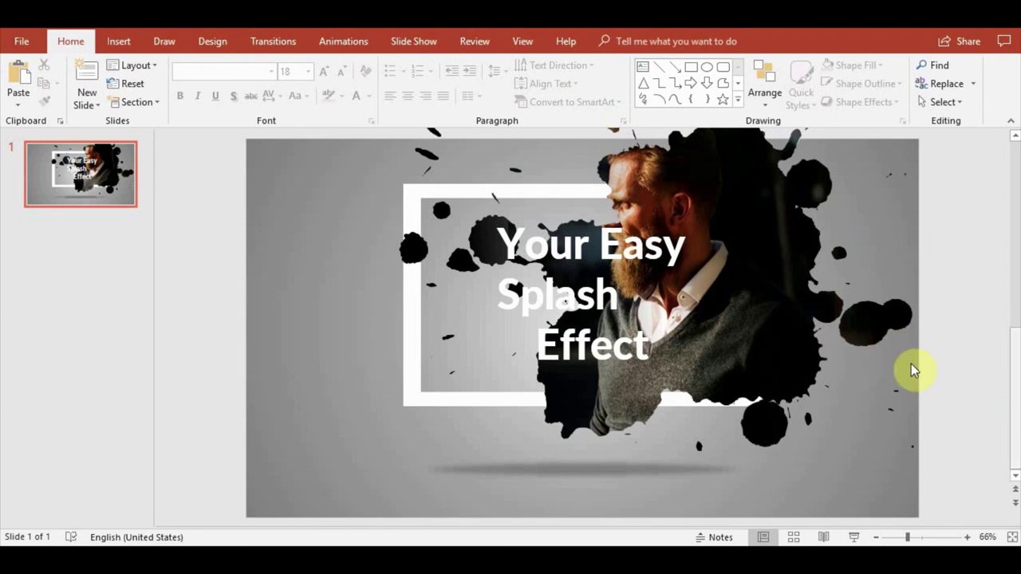
- Rearrange the frame, title and splash selection, shifting the title and splash left
drag(980, 452, 357, 175)
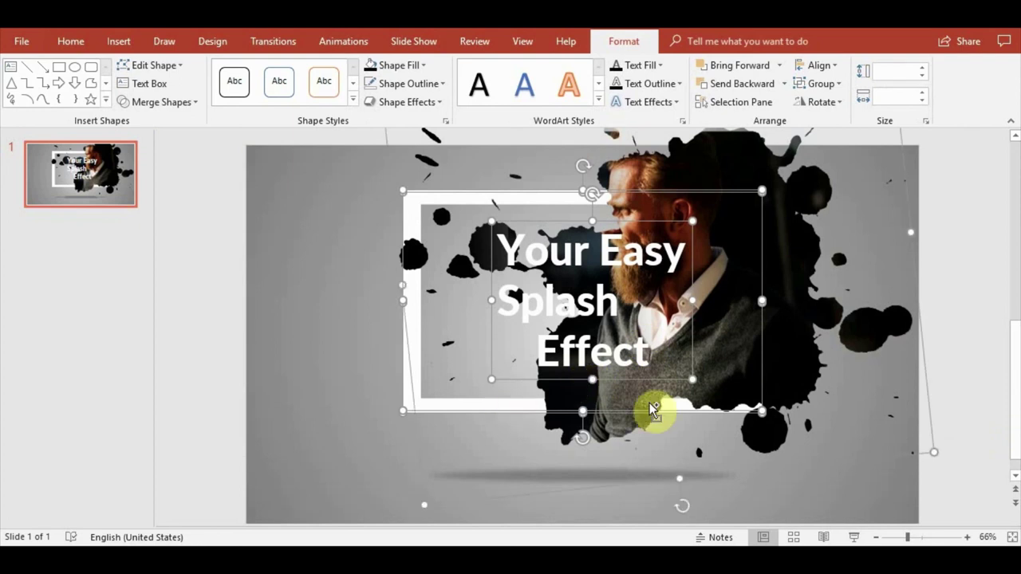
drag(677, 246, 808, 263)
click(401, 324)
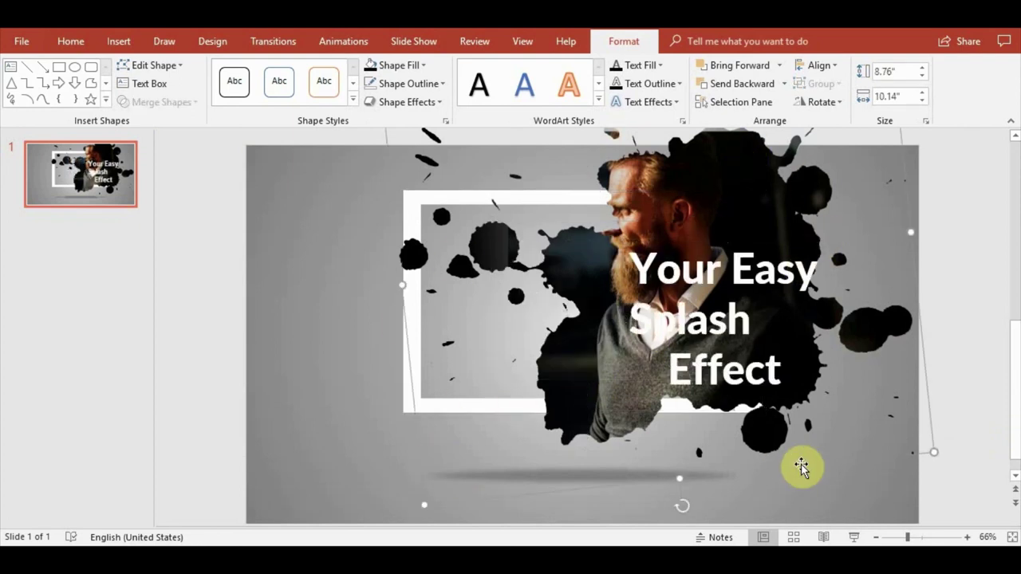
drag(969, 178, 262, 481)
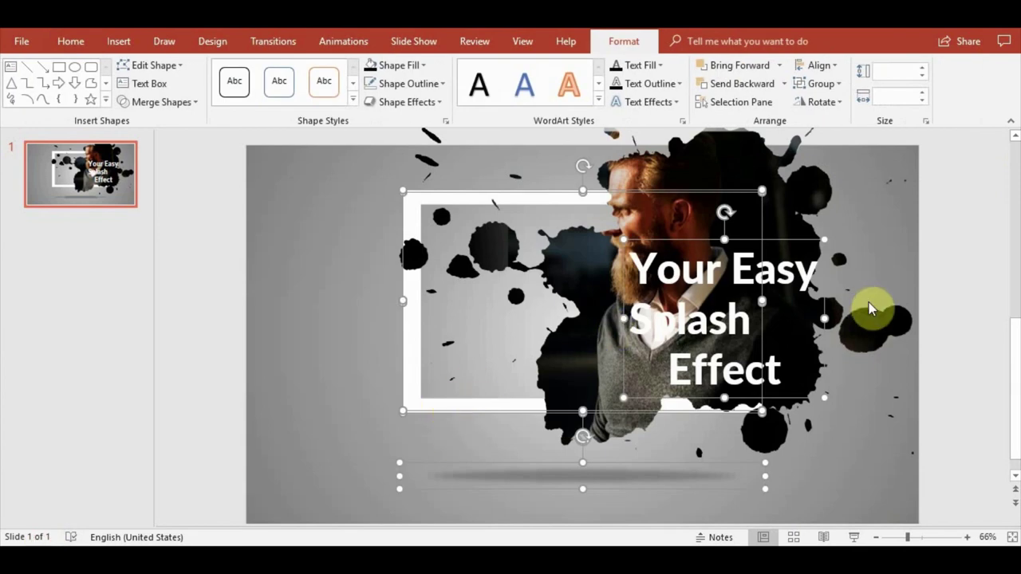
click(957, 284)
scroll(956, 283, down, 3)
drag(763, 221, 503, 366)
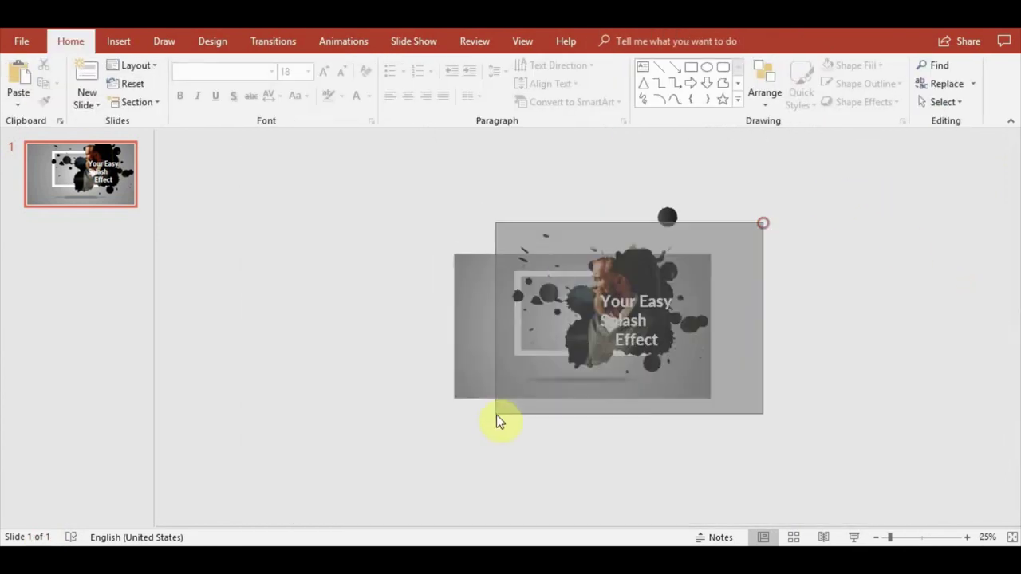
scroll(510, 399, up, 3)
scroll(353, 411, up, 5)
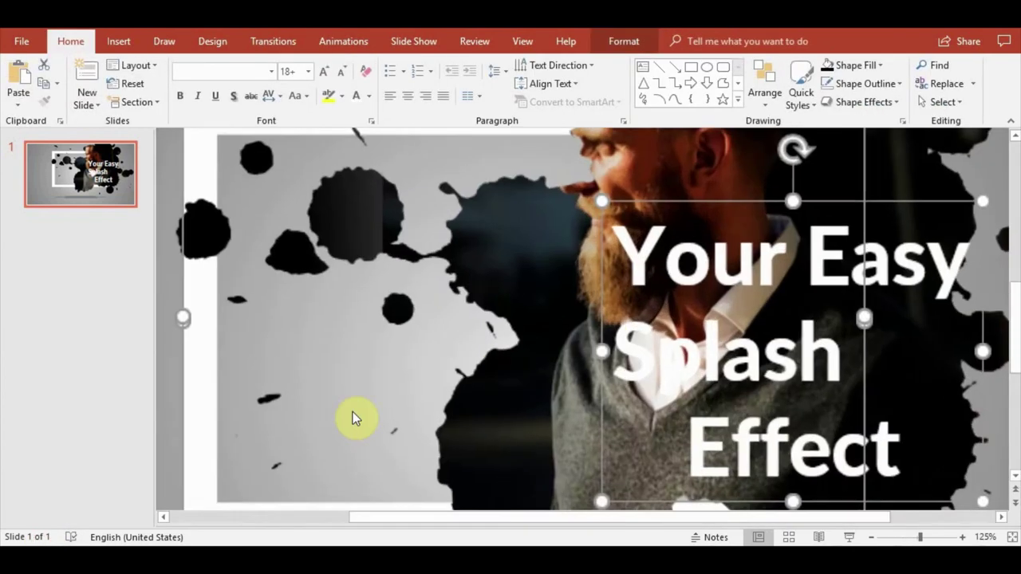
scroll(302, 416, down, 5)
drag(391, 391, 391, 392)
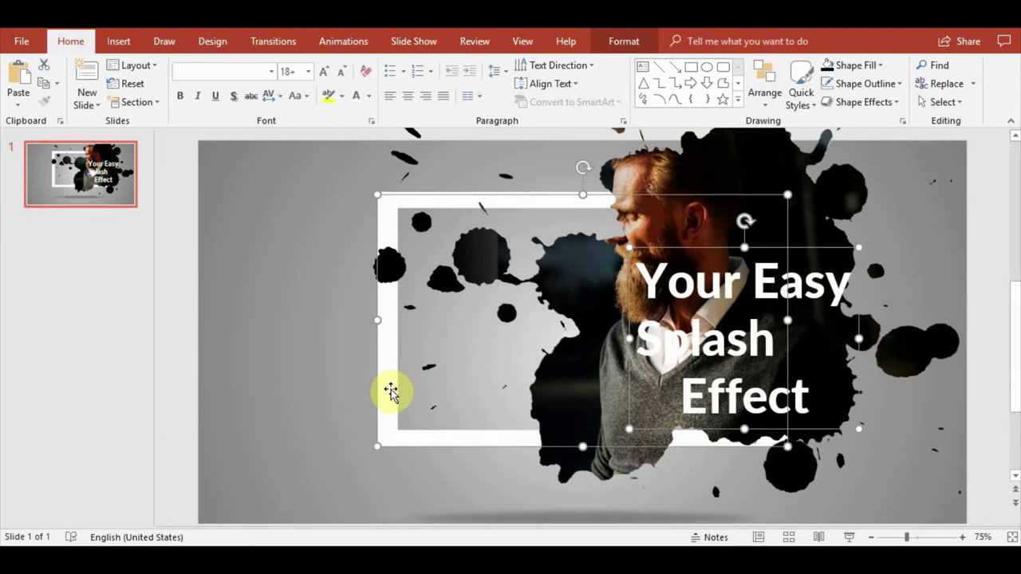
shift+click(421, 444)
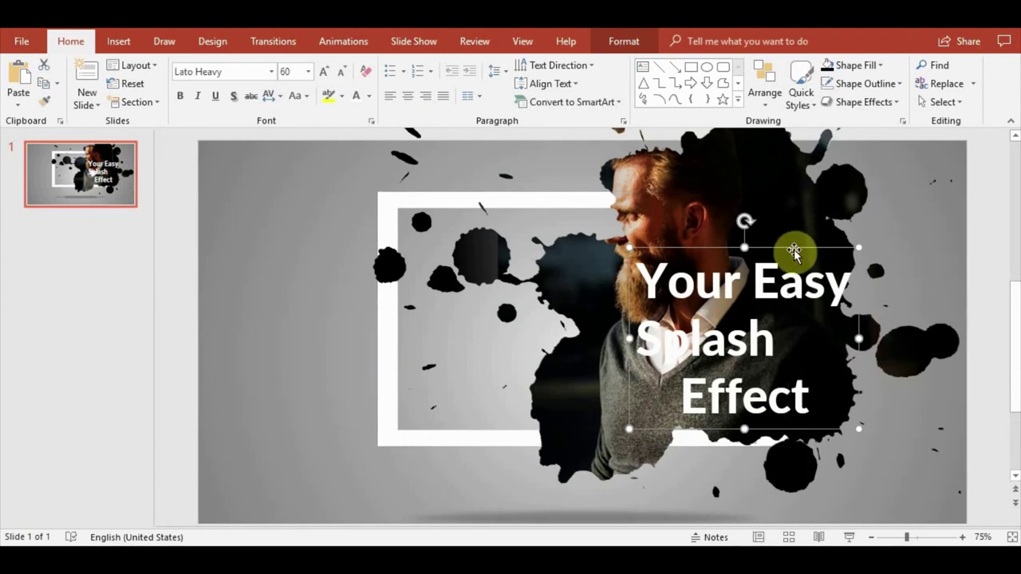
mouse_move(790, 230)
mouse_down()
mouse_move(755, 209)
mouse_move(691, 212)
mouse_up()
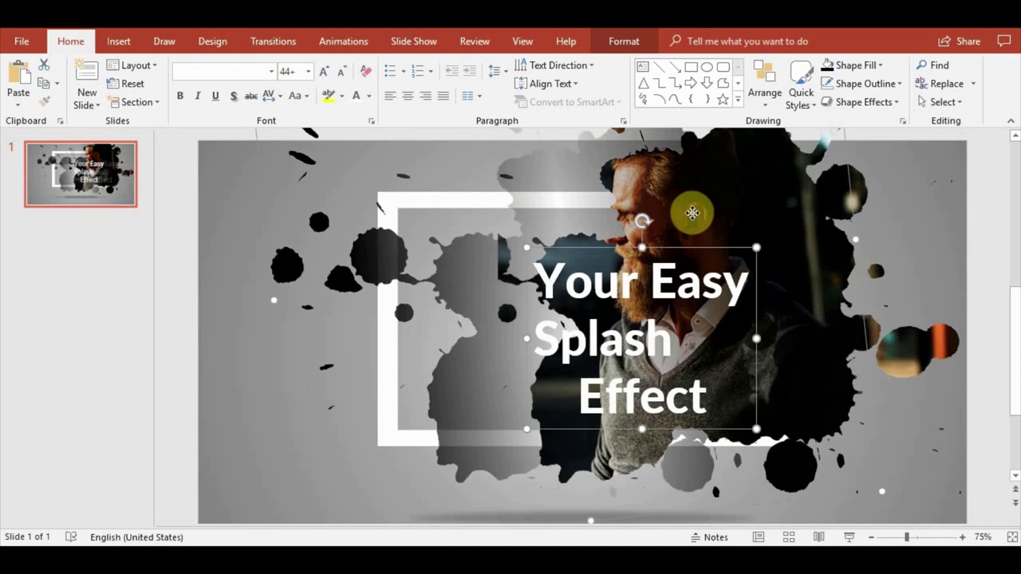
click(690, 212)
- Slide the splash photo left into the frame and bring the white frame to front
drag(827, 224, 718, 239)
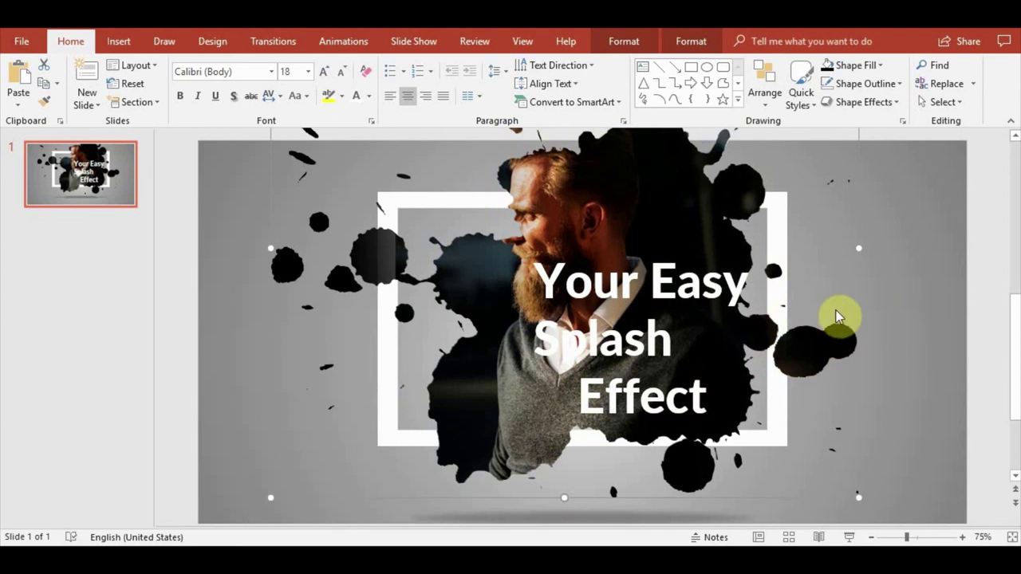
click(999, 299)
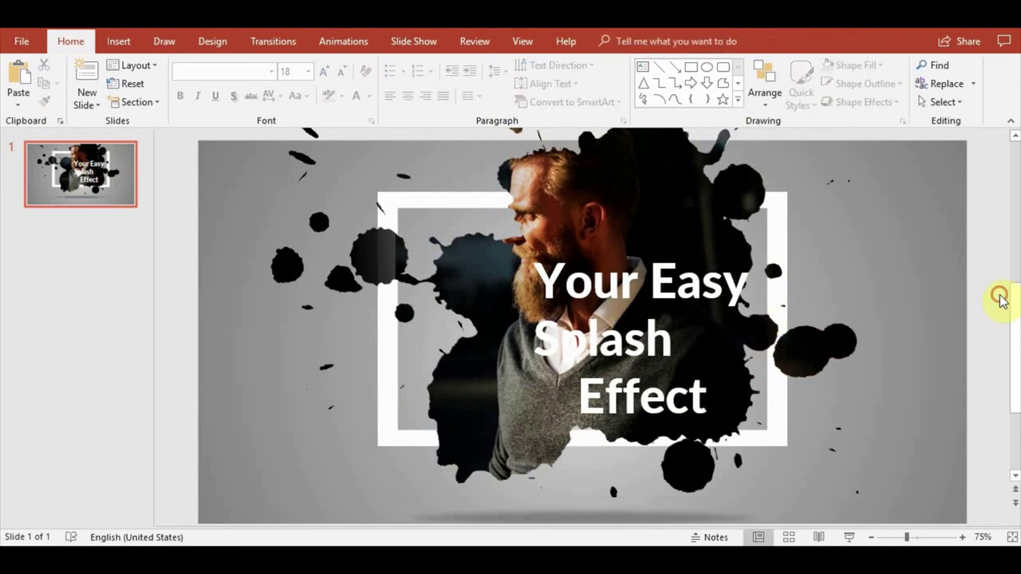
click(426, 198)
click(612, 48)
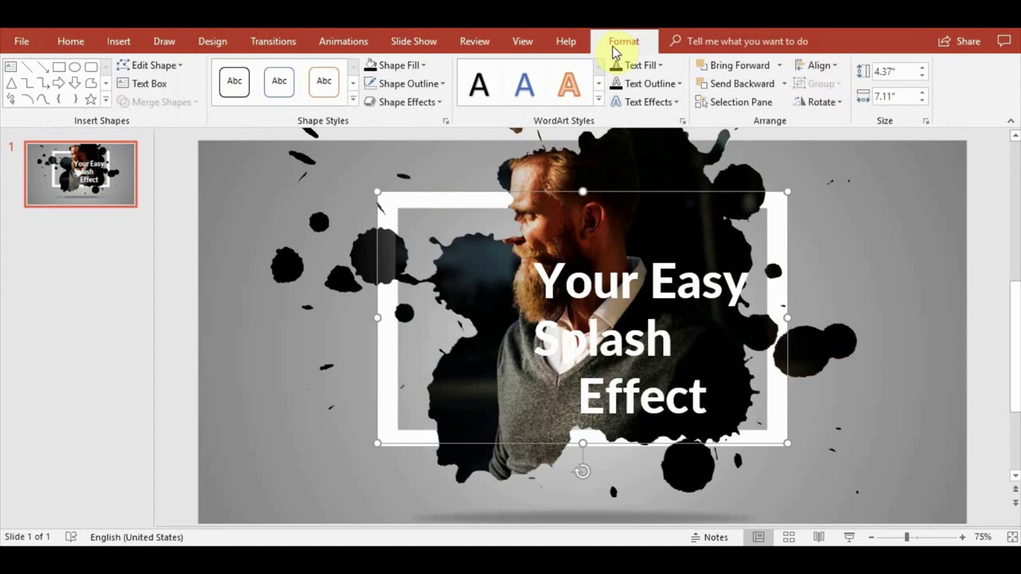
click(780, 66)
click(770, 103)
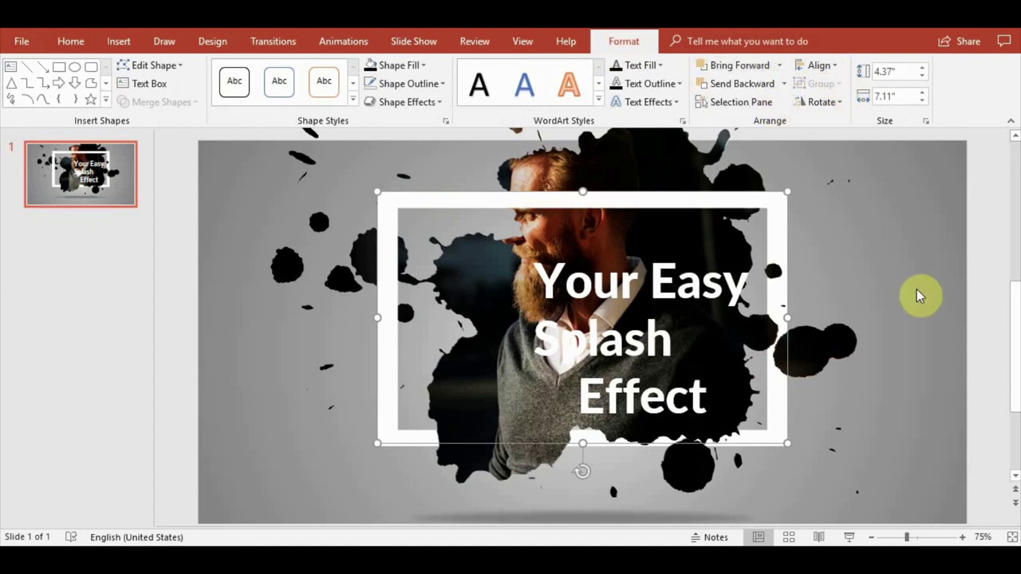
click(947, 265)
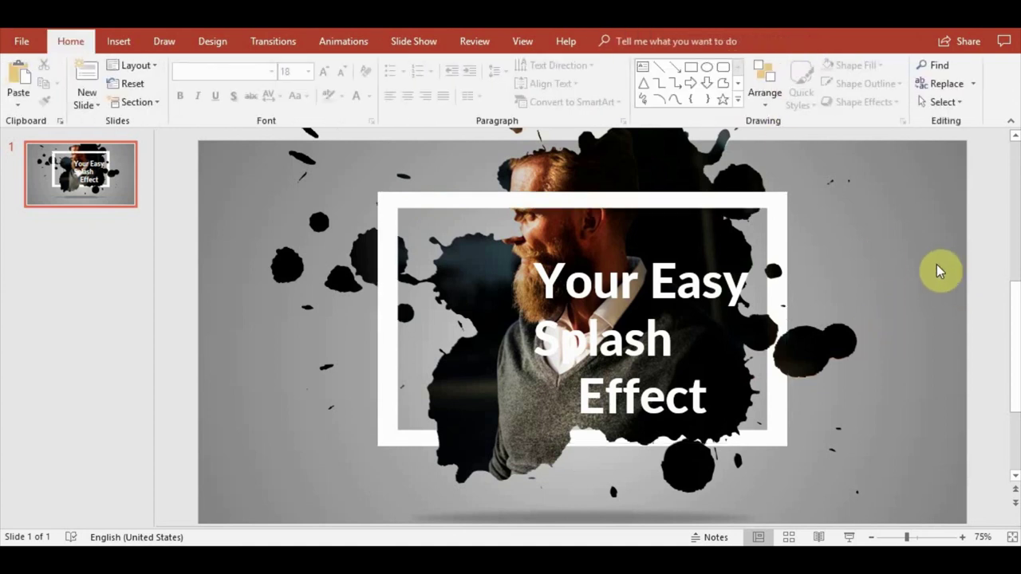
click(648, 284)
- Center-align the title lines, set the title in the frame's middle, and preview full screen
drag(609, 252, 571, 232)
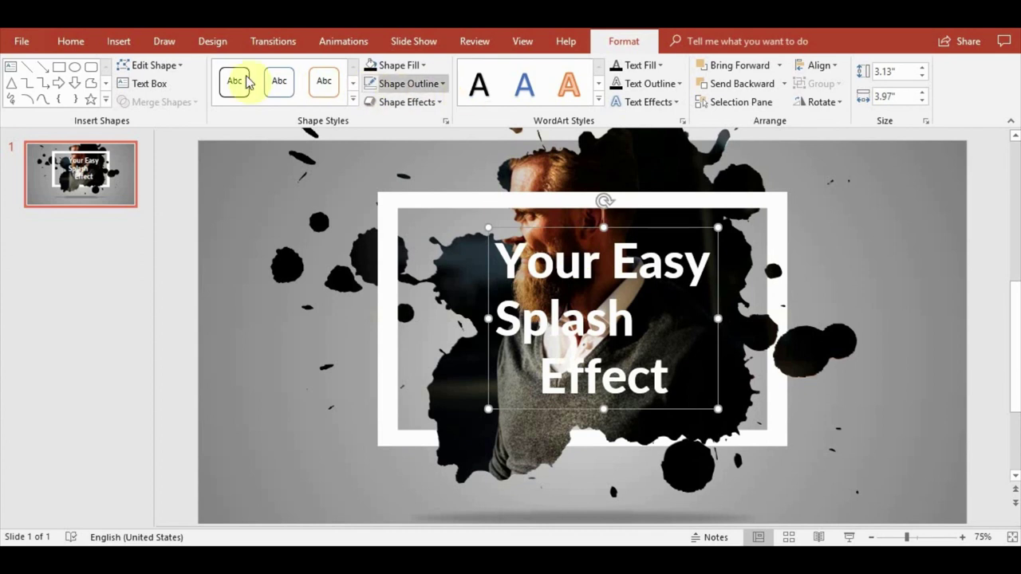
click(69, 39)
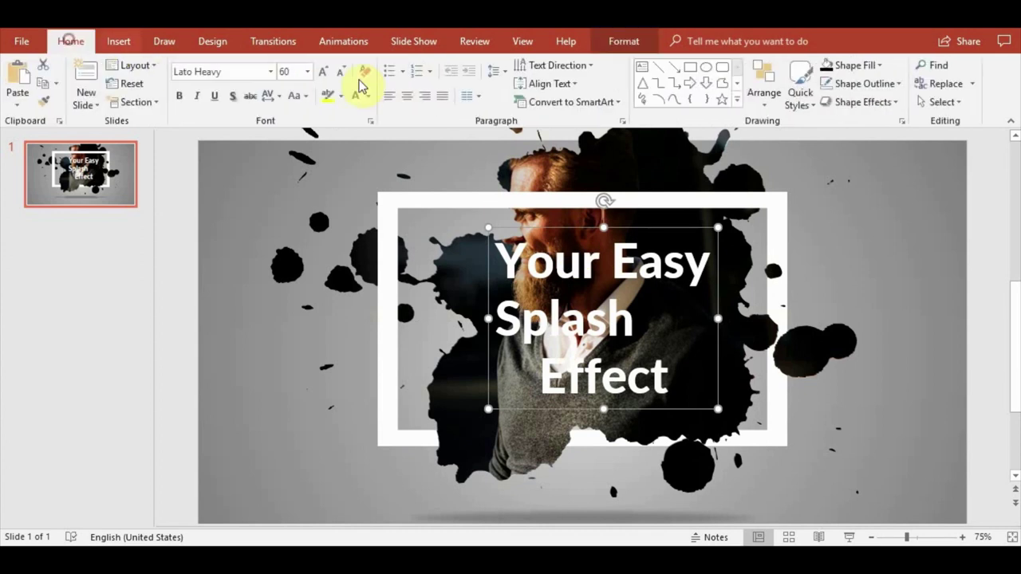
click(413, 102)
drag(645, 228, 619, 229)
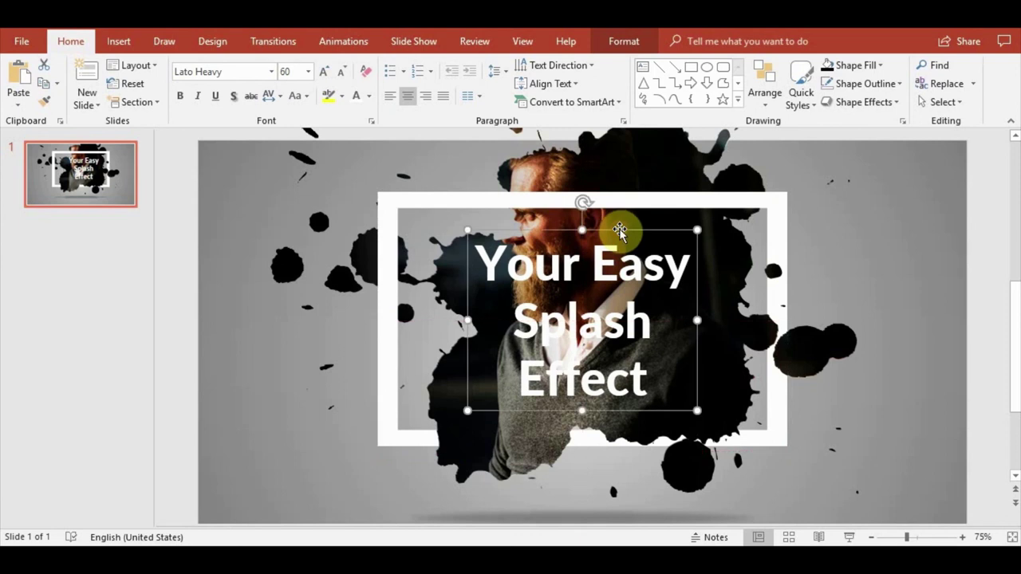
click(961, 390)
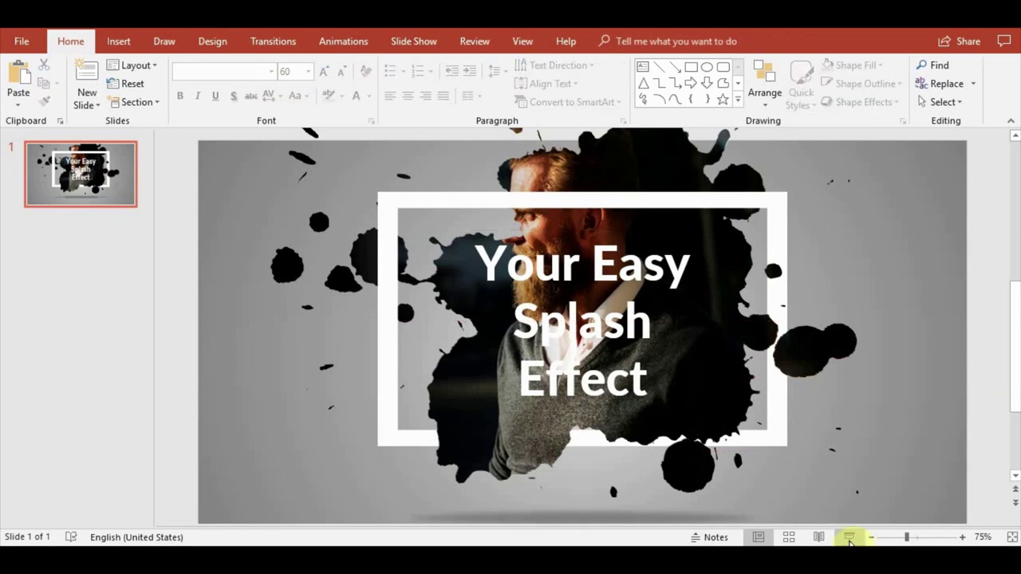
click(846, 537)
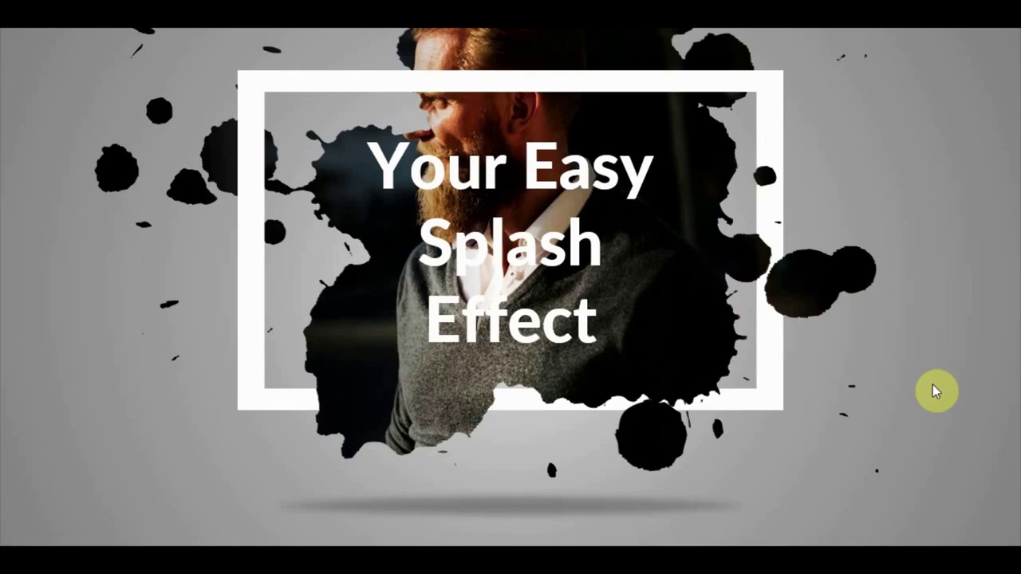